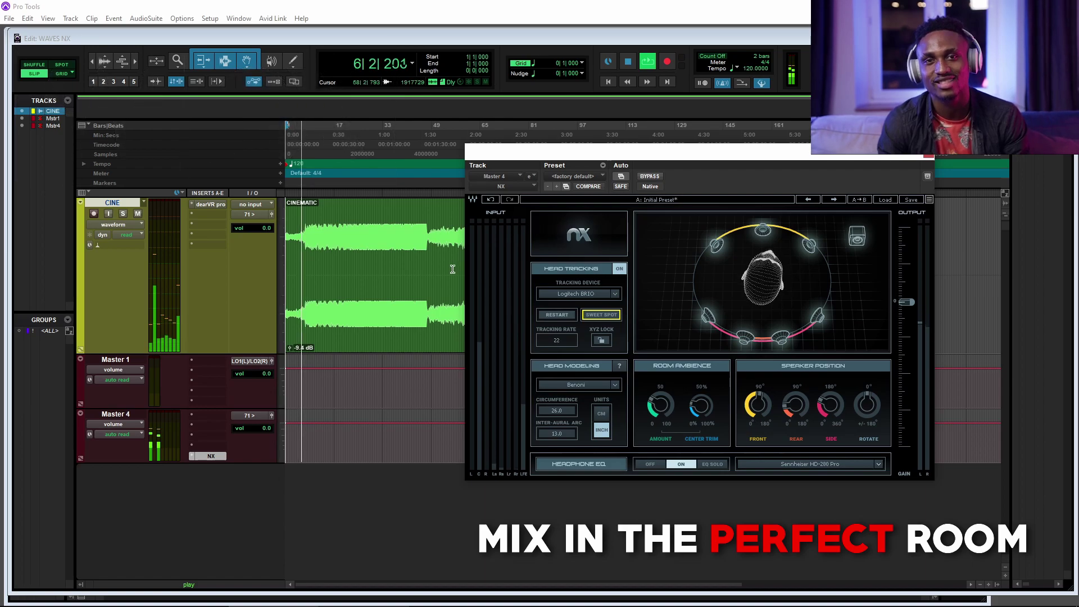
Step: Bring up the WavesHeadTracker window beside the Nx plugin and reset the head-tracking sweet spot
click(402, 597)
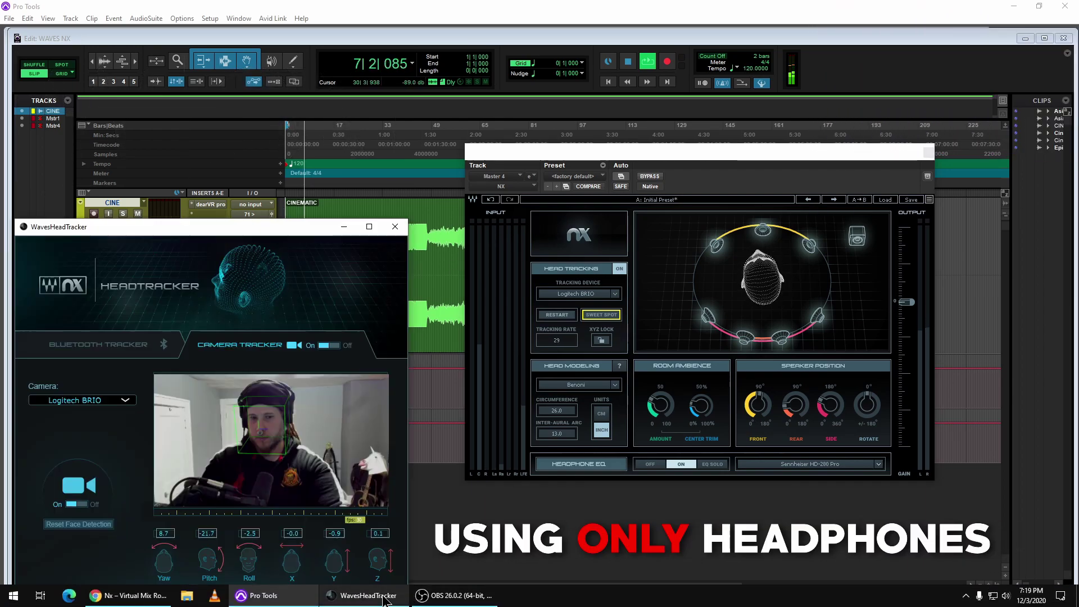
drag(258, 232, 273, 198)
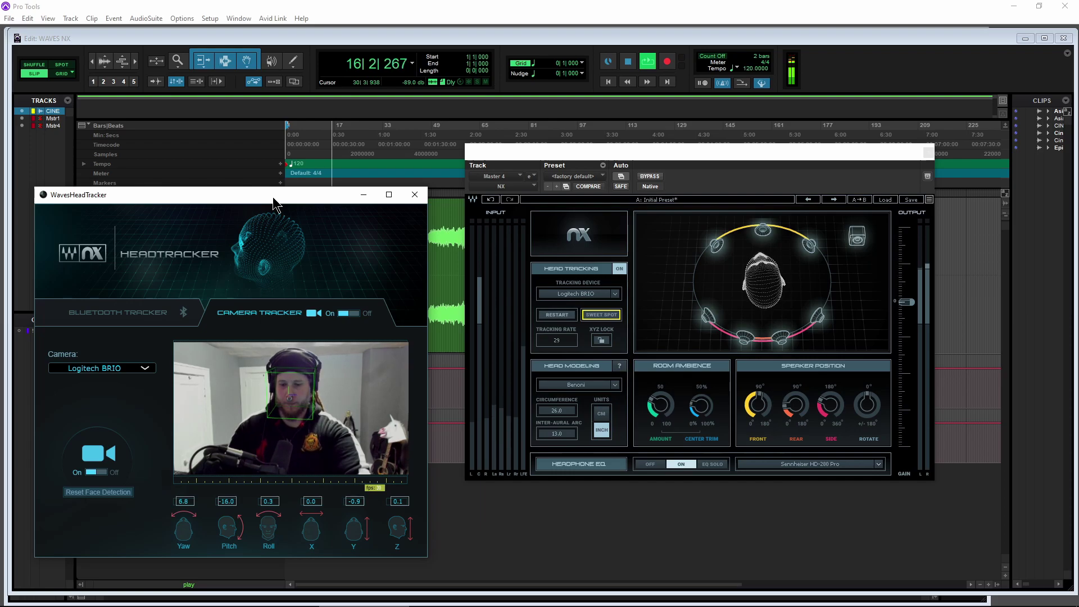
click(612, 316)
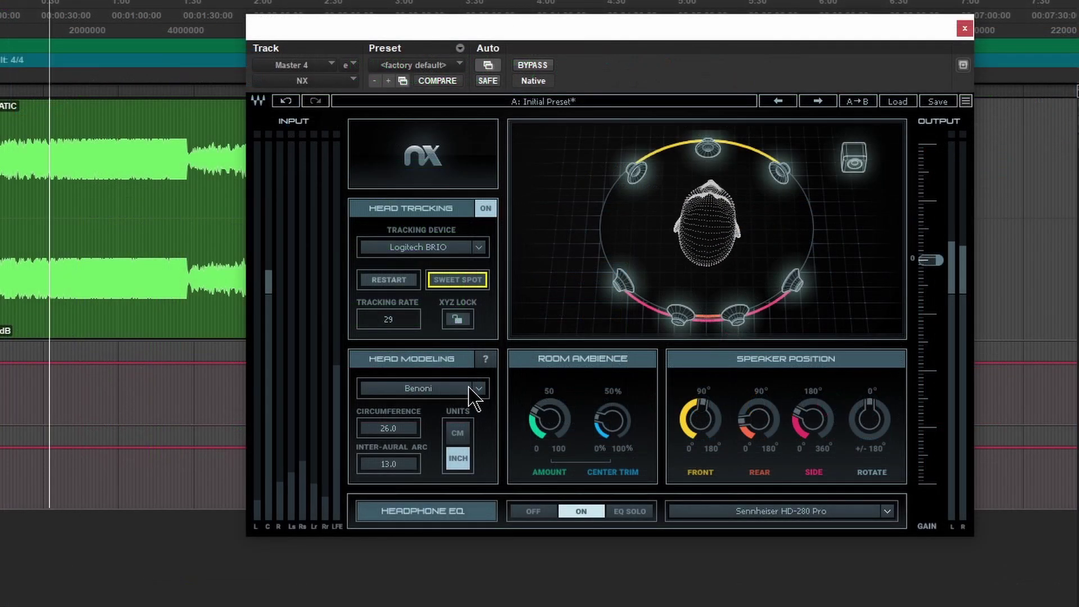
Step: Try a head circumference of 23.8 inches with an inter-aural arc of 9.0, and reload the saved head-model preset
drag(389, 427, 389, 487)
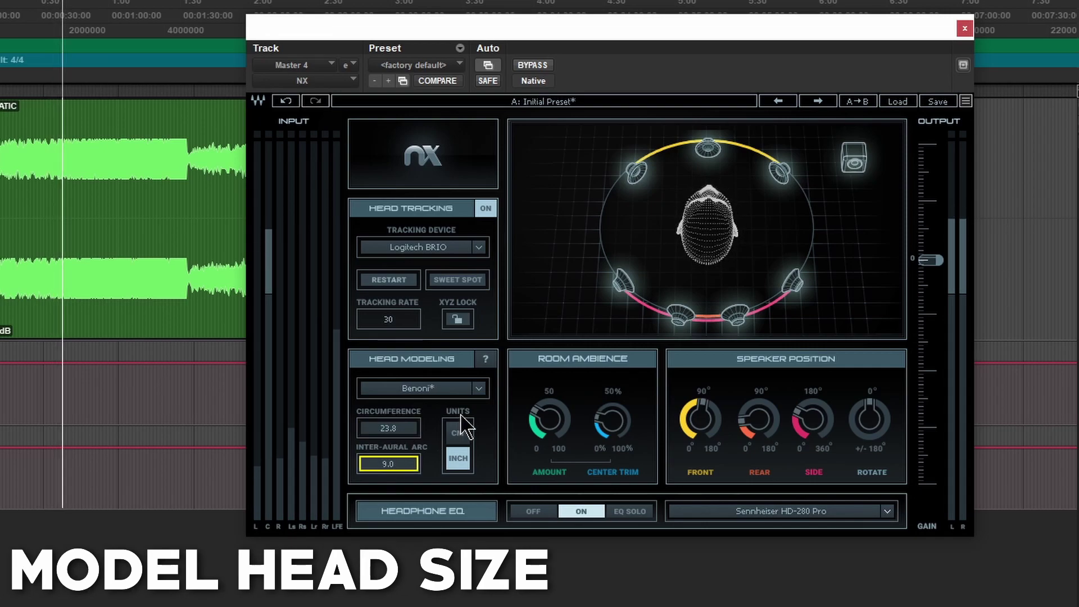
click(480, 389)
click(527, 513)
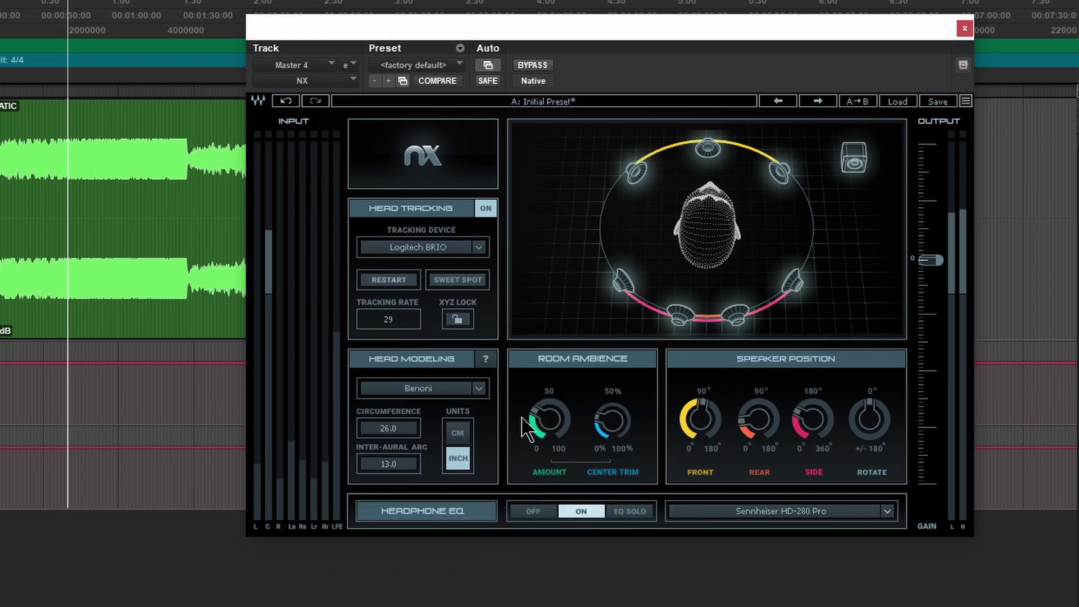
Step: Adjust the room ambience amount and set the center trim to 40%
drag(549, 419, 549, 444)
mouse_move(612, 420)
mouse_down()
mouse_move(612, 410)
mouse_move(613, 435)
mouse_up()
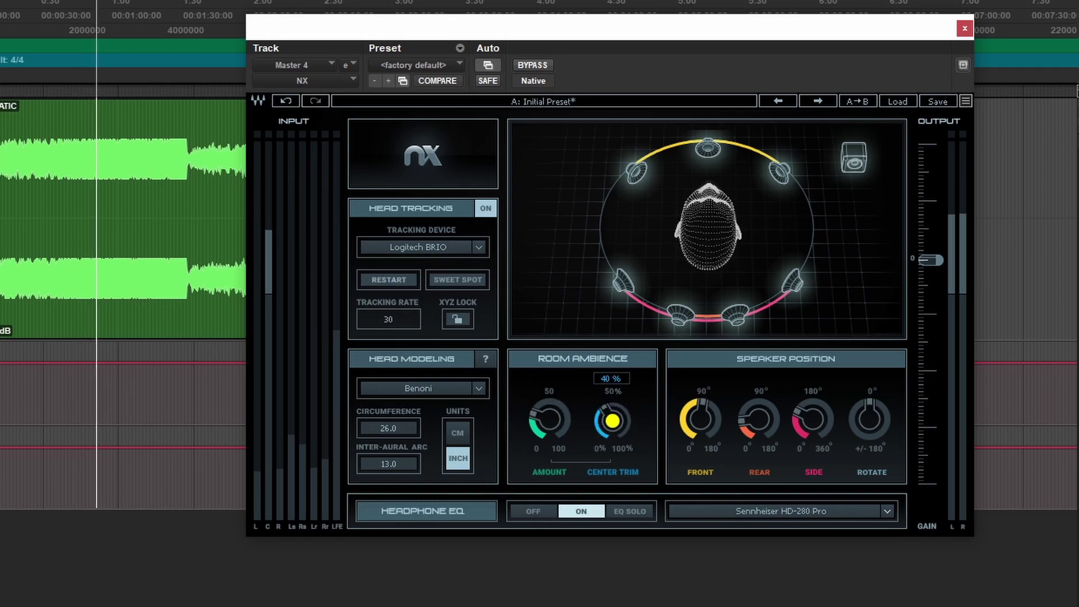
Step: Mute the front left and right, side and rear speakers and the subwoofer, leaving only the center active, and adjust the center trim
click(636, 174)
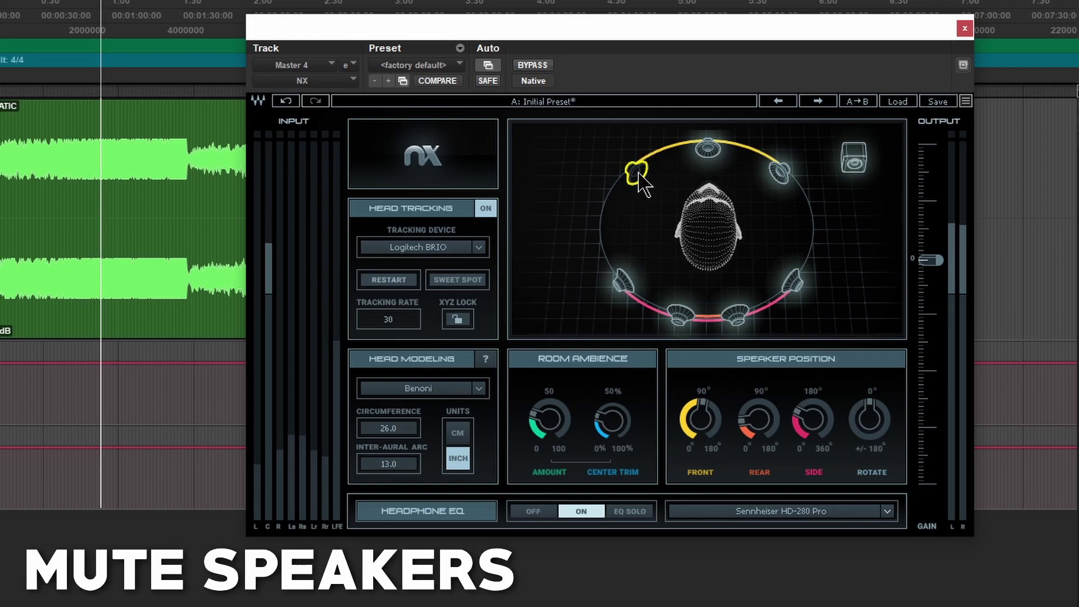
click(781, 179)
click(792, 282)
click(854, 163)
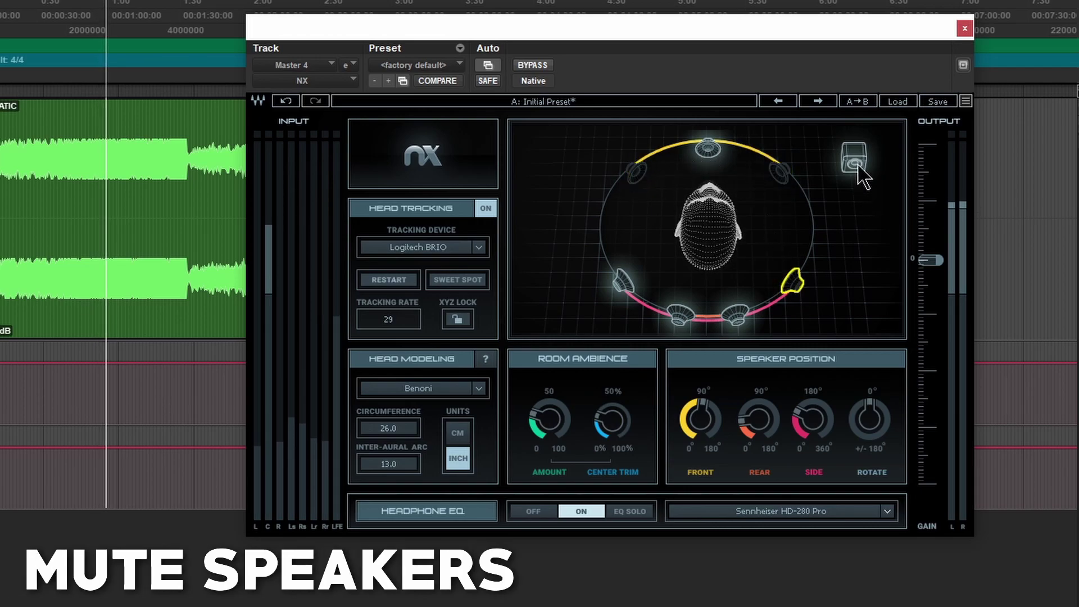
click(622, 280)
click(680, 314)
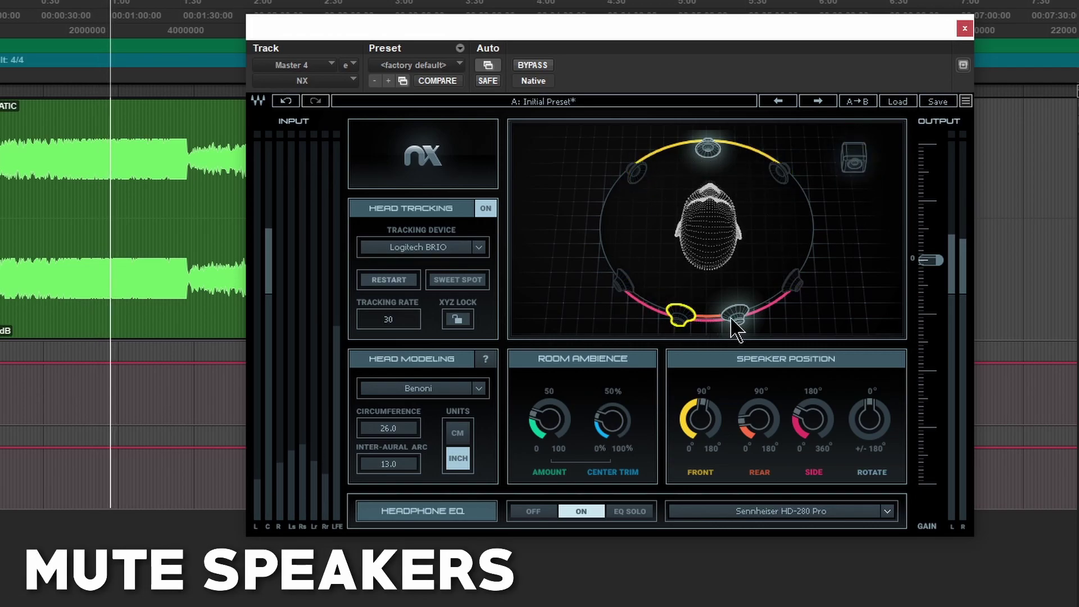
click(735, 315)
mouse_move(620, 418)
mouse_down()
mouse_move(620, 432)
mouse_move(620, 382)
mouse_move(620, 434)
mouse_up()
Step: Unmute the front left and right speakers, mute the center speaker, and raise the output gain
click(637, 172)
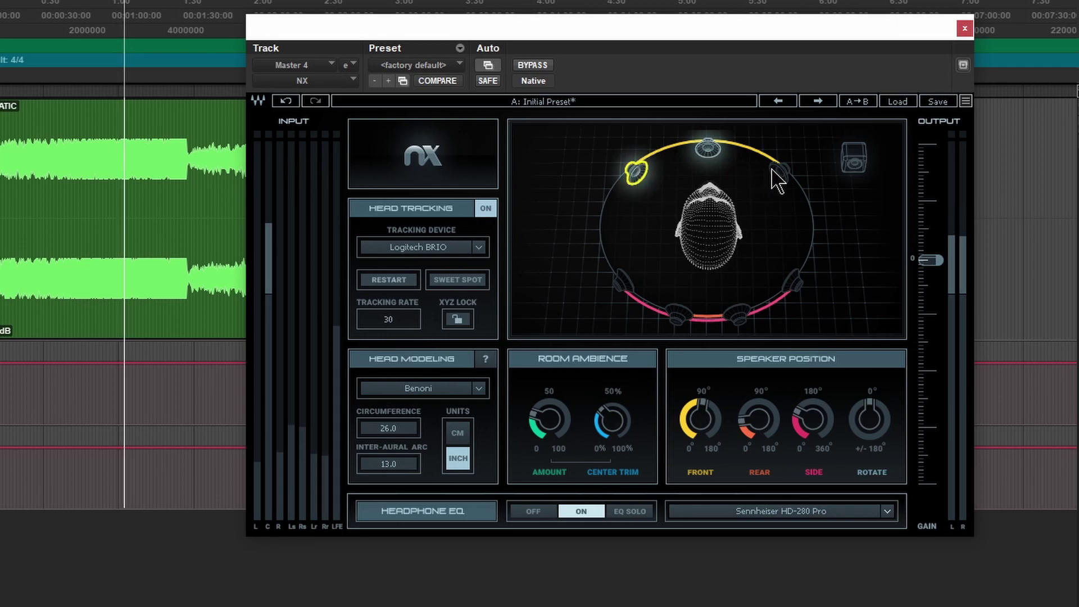
click(777, 172)
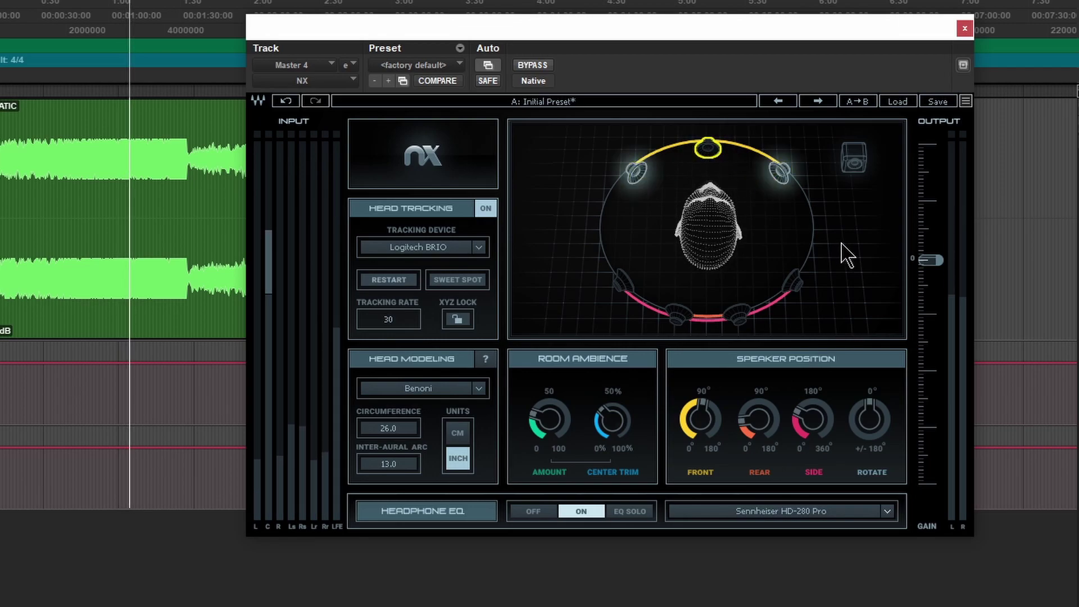
drag(926, 260, 923, 227)
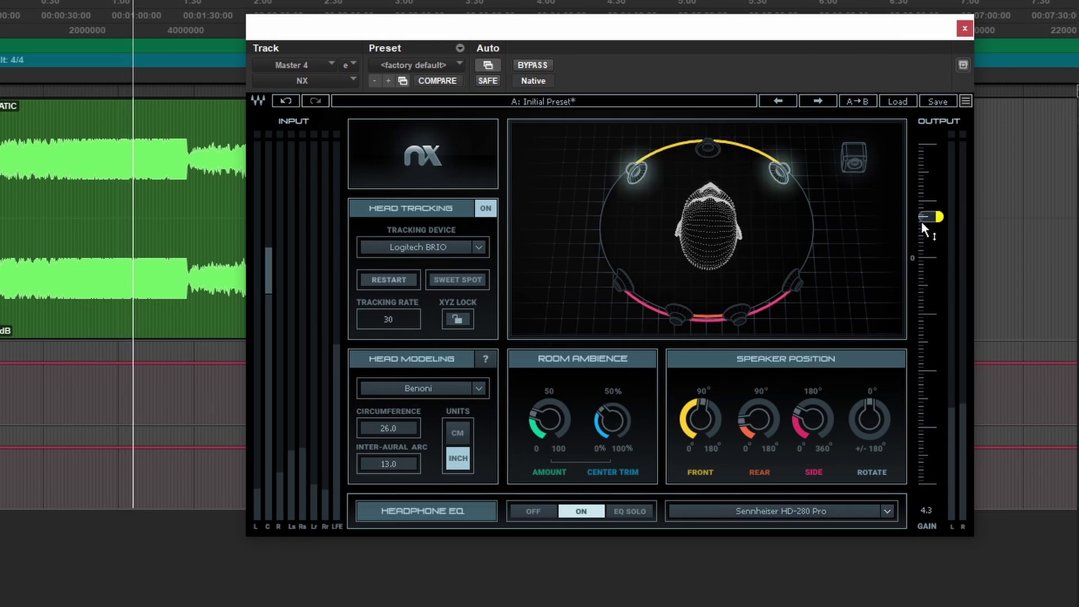
Step: Unmute the side and rear speakers and the subwoofer, and raise the output gain to 6.4
click(795, 283)
click(623, 282)
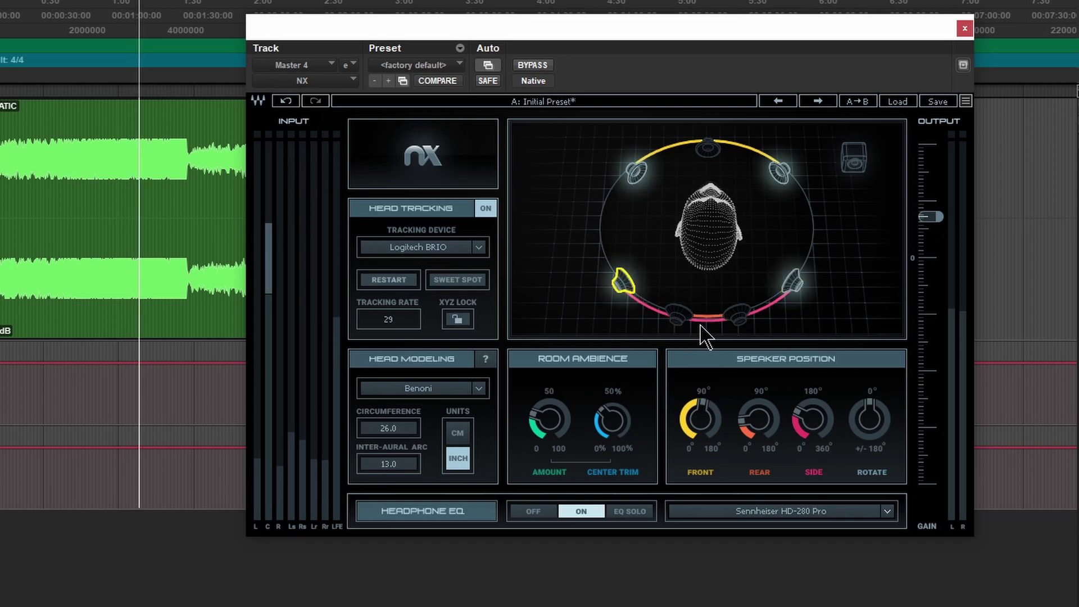
click(743, 318)
click(680, 317)
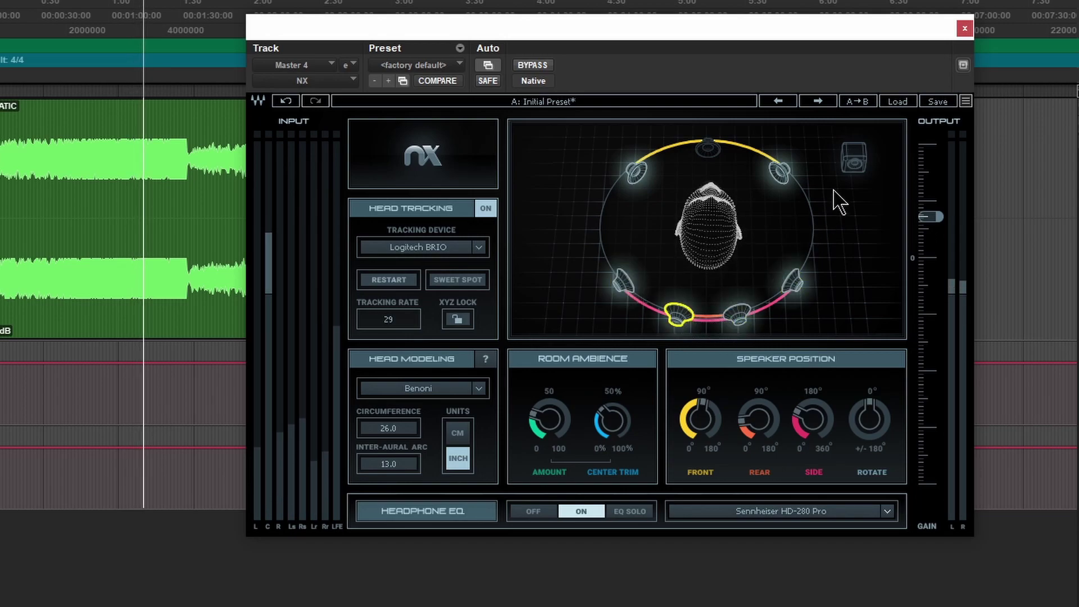
click(848, 172)
drag(923, 216, 923, 215)
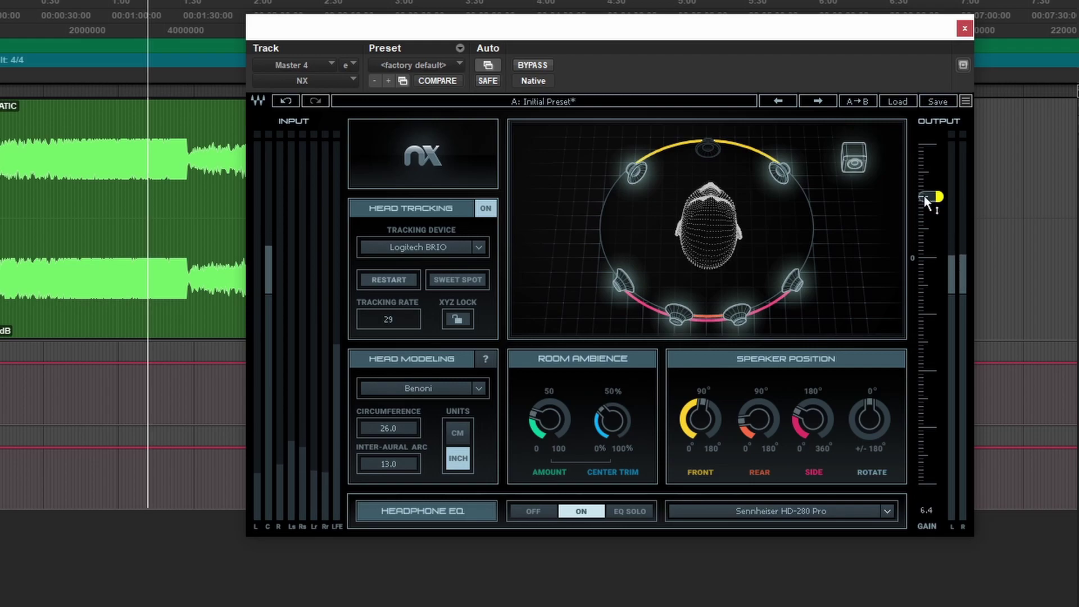
Step: Adjust the rear, side and front speaker angles, widening the front pair, and lower the output gain
mouse_move(758, 420)
mouse_down()
mouse_move(759, 430)
mouse_move(813, 396)
mouse_move(812, 421)
mouse_up()
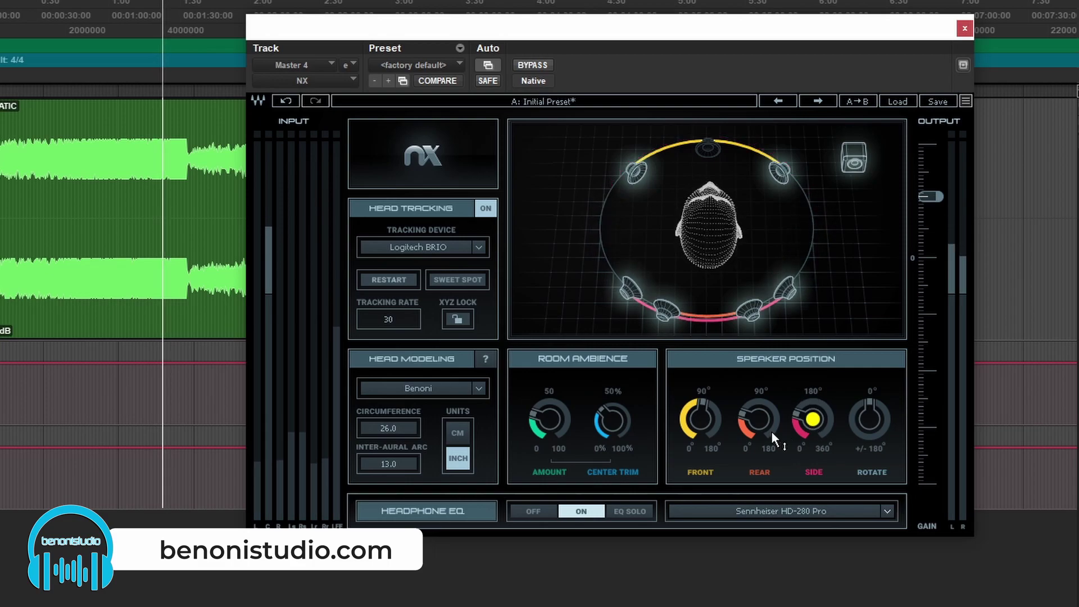
drag(700, 418, 700, 413)
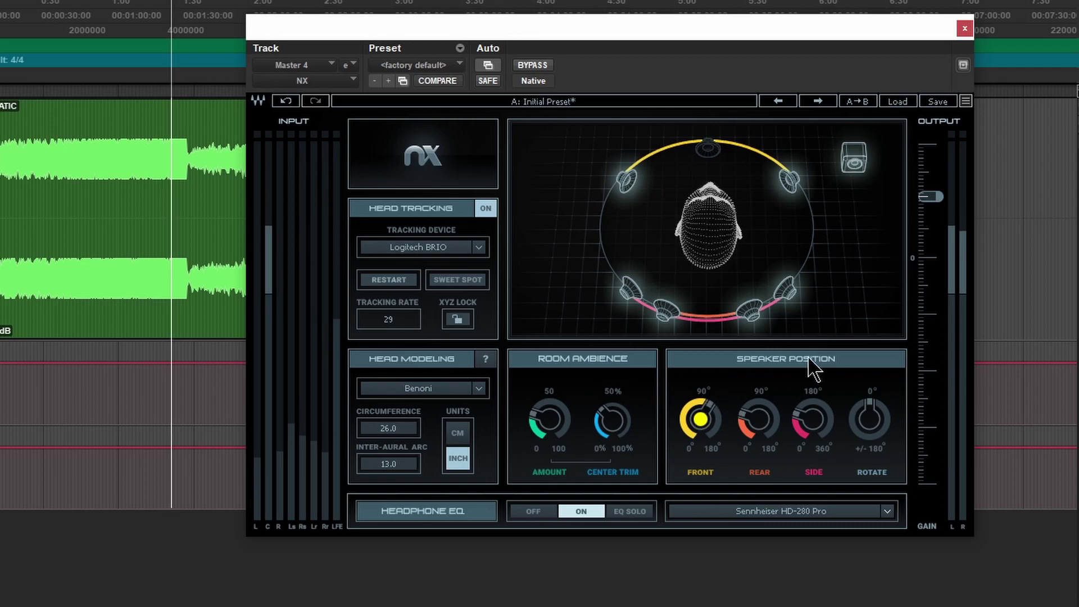
drag(807, 416, 807, 411)
mouse_move(789, 182)
mouse_down()
mouse_move(721, 150)
mouse_move(792, 184)
mouse_up()
drag(932, 196, 932, 318)
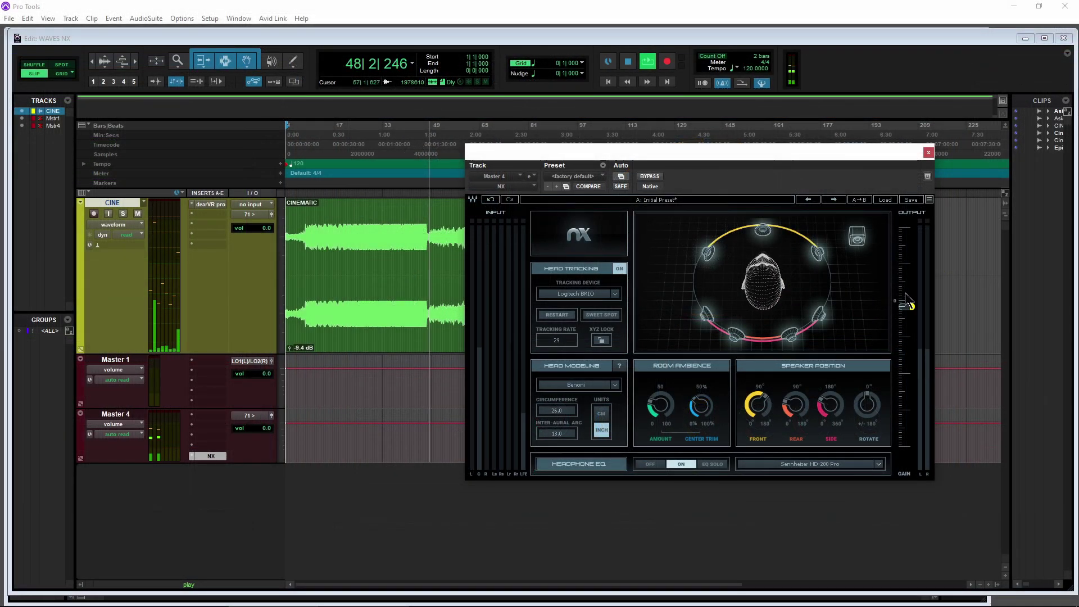
Step: Set the playback start position near bar 57 and bring up the WavesHeadTracker window beside the plugin
drag(586, 156, 555, 143)
click(458, 134)
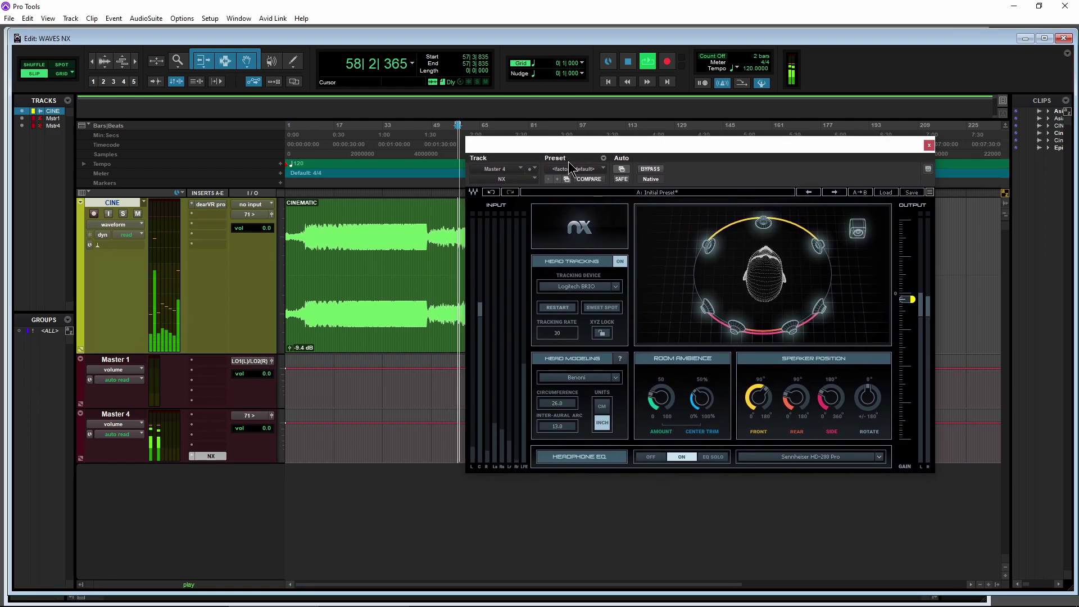
mouse_move(256, 598)
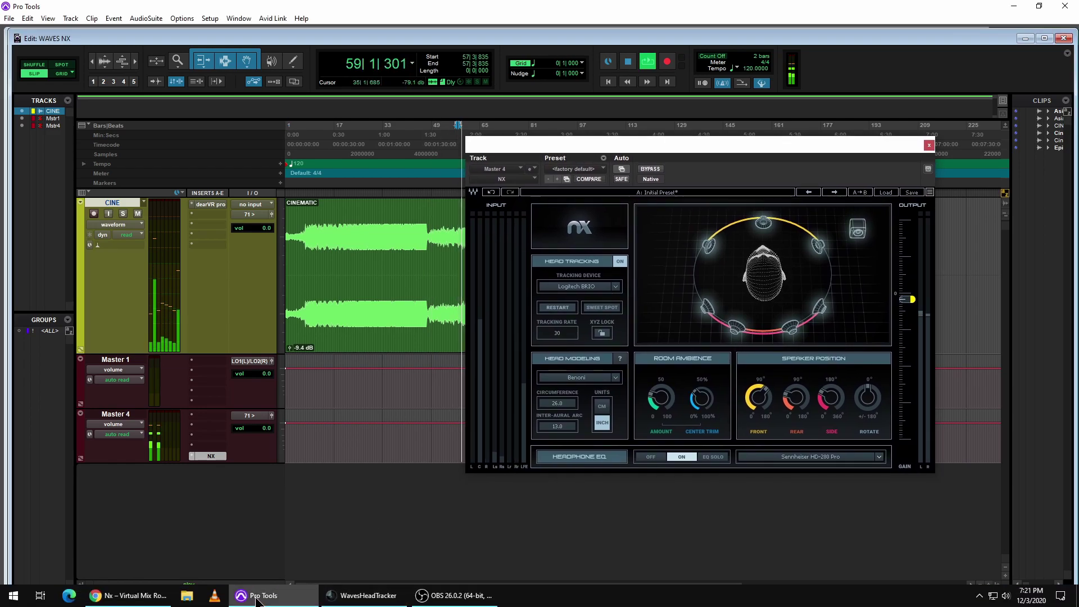
click(364, 595)
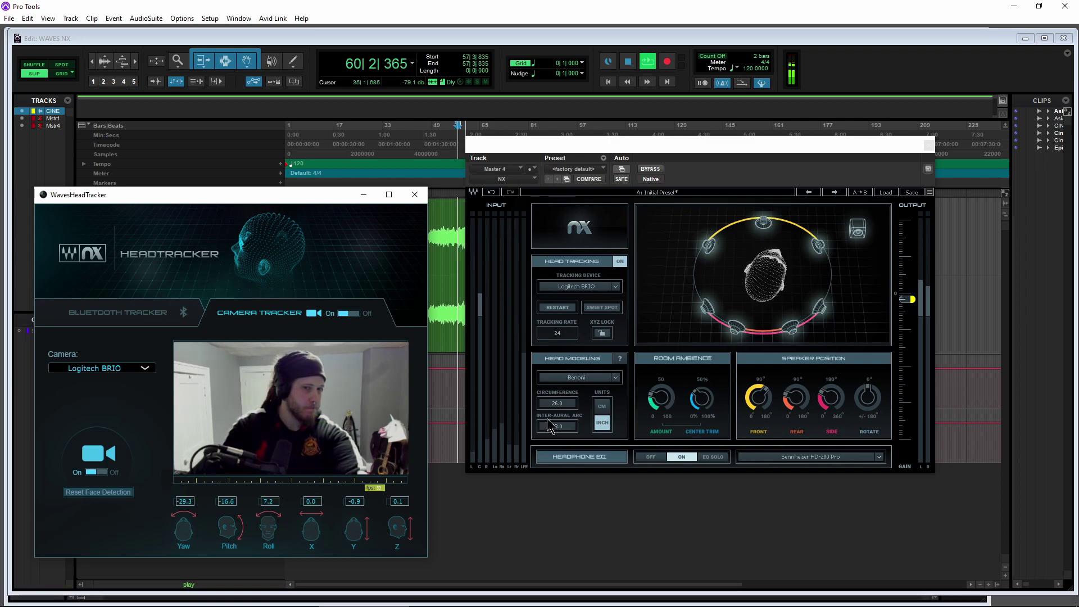
Step: Look through the headphone EQ models and compare the sound with headphone EQ off and on
click(879, 456)
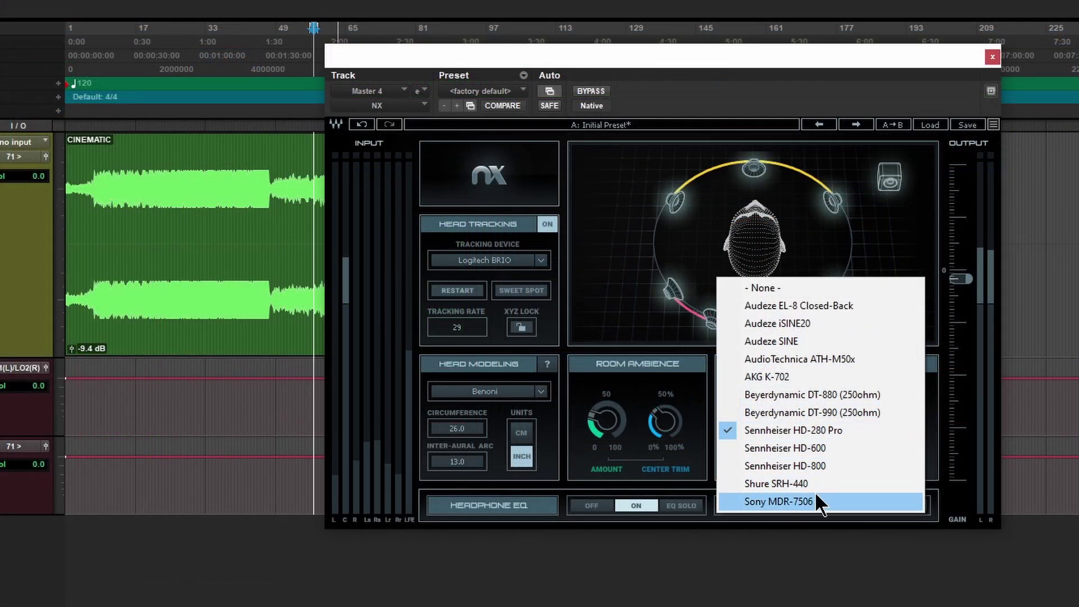
click(594, 506)
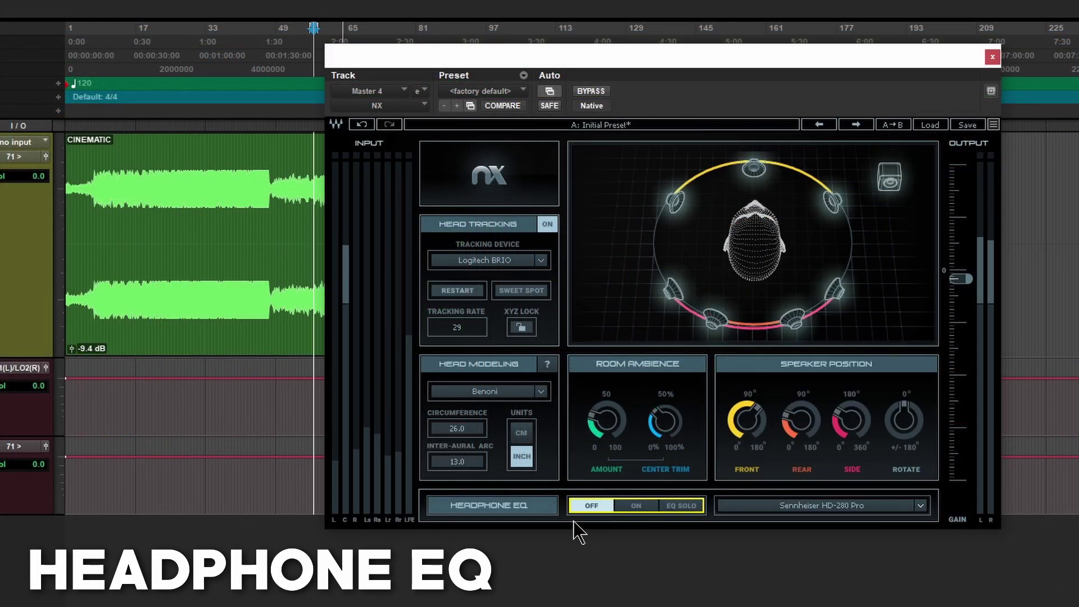
click(634, 509)
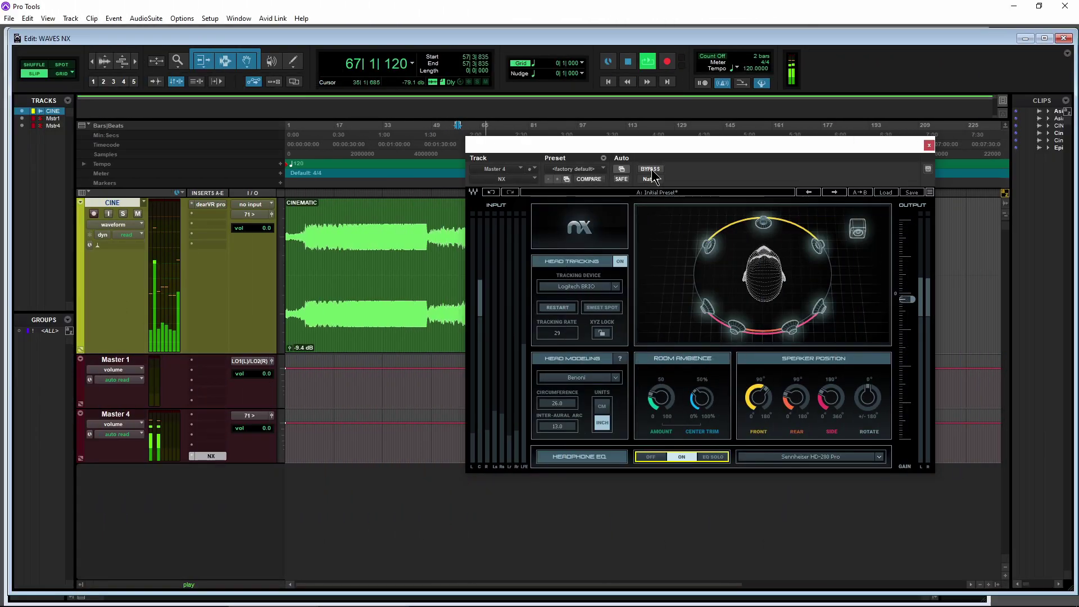
Step: Bypass Nx on Master 4 and dearVR pro on the CINE track for a stereo comparison, and re-enable Nx
click(650, 169)
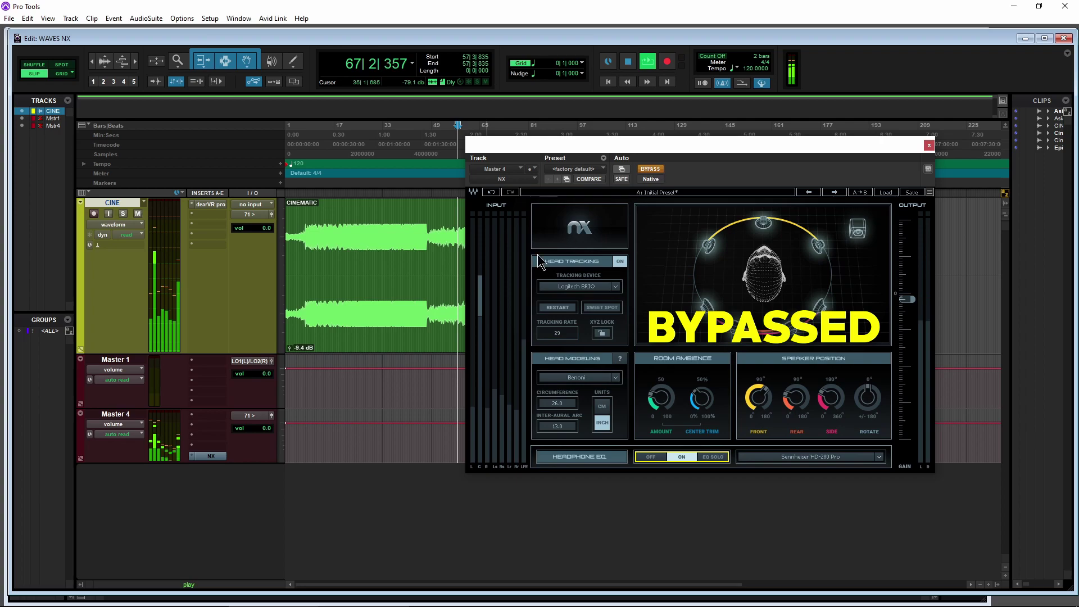
ctrl+click(213, 206)
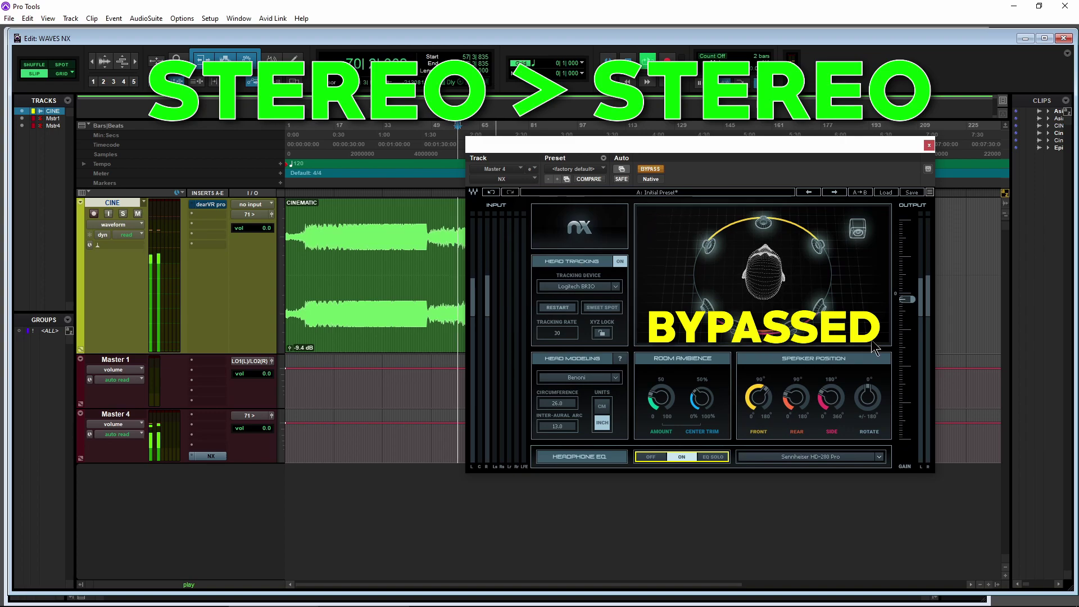
click(649, 169)
Step: Set the Nx output gain to -1.5 and narrow the front speaker angle
drag(903, 299, 900, 302)
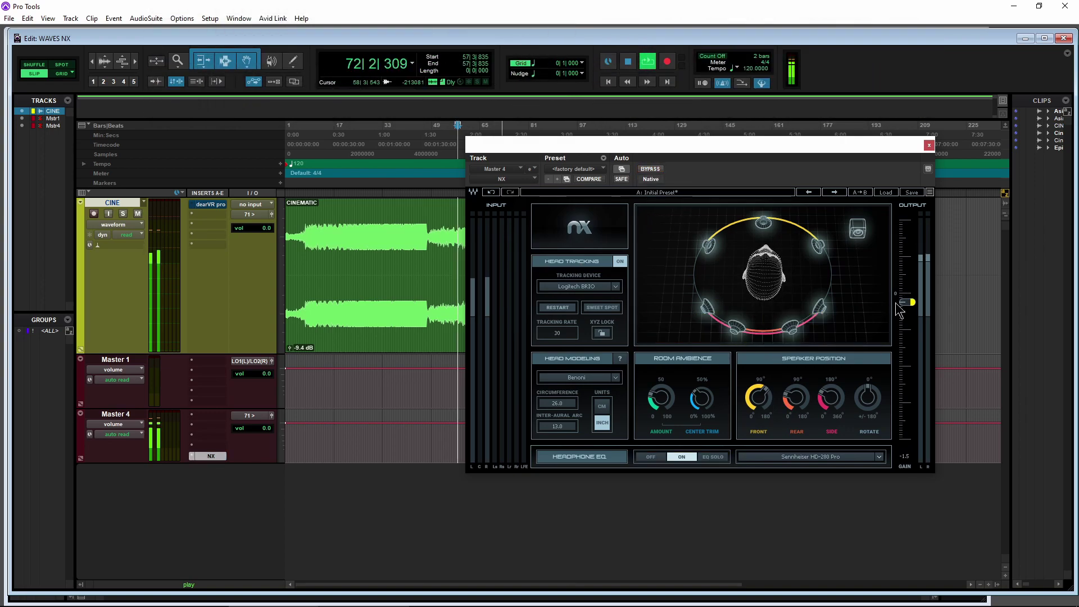
mouse_move(755, 393)
mouse_down()
mouse_move(755, 454)
mouse_move(757, 359)
mouse_move(756, 395)
mouse_up()
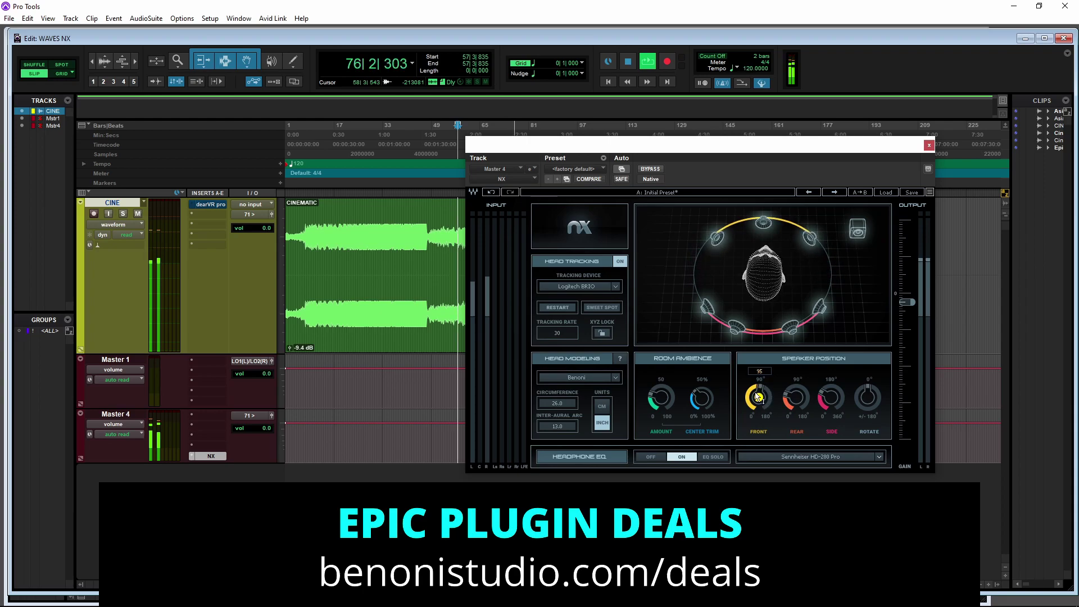
Step: Show the WavesHeadTracker window again and recenter the head tracking with the sweet spot reset
click(422, 595)
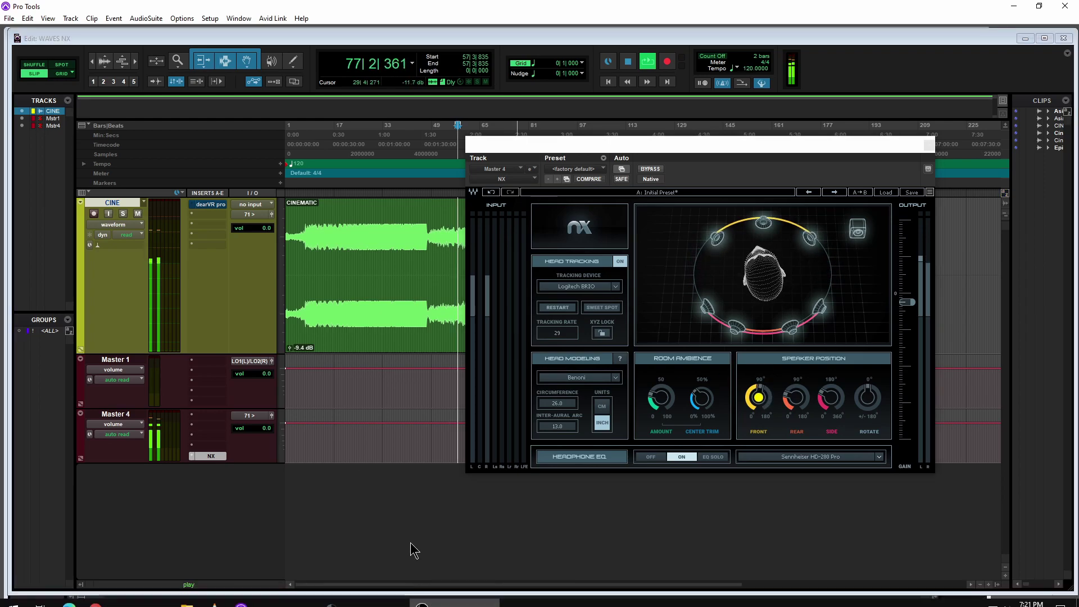
click(368, 603)
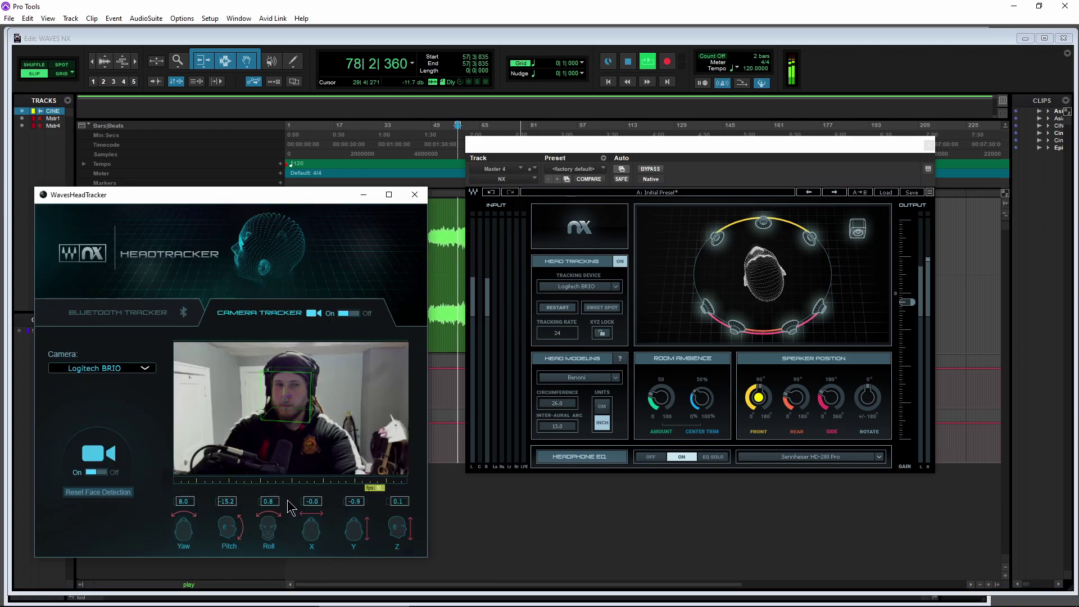
click(602, 308)
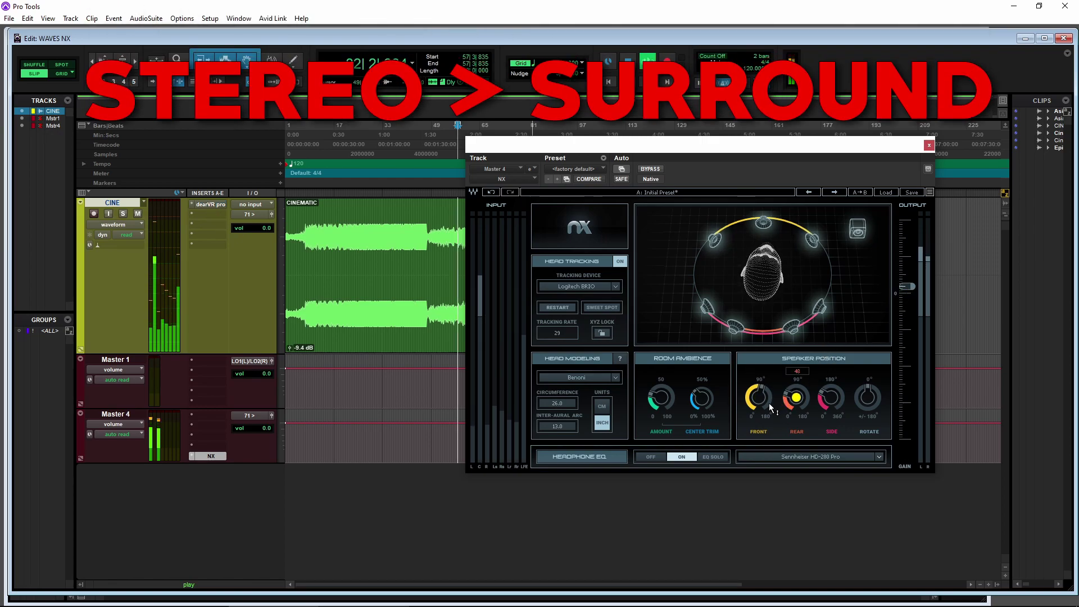
Step: Widen the front speaker angle slightly and switch to the WavesHeadTracker window
drag(760, 406, 760, 404)
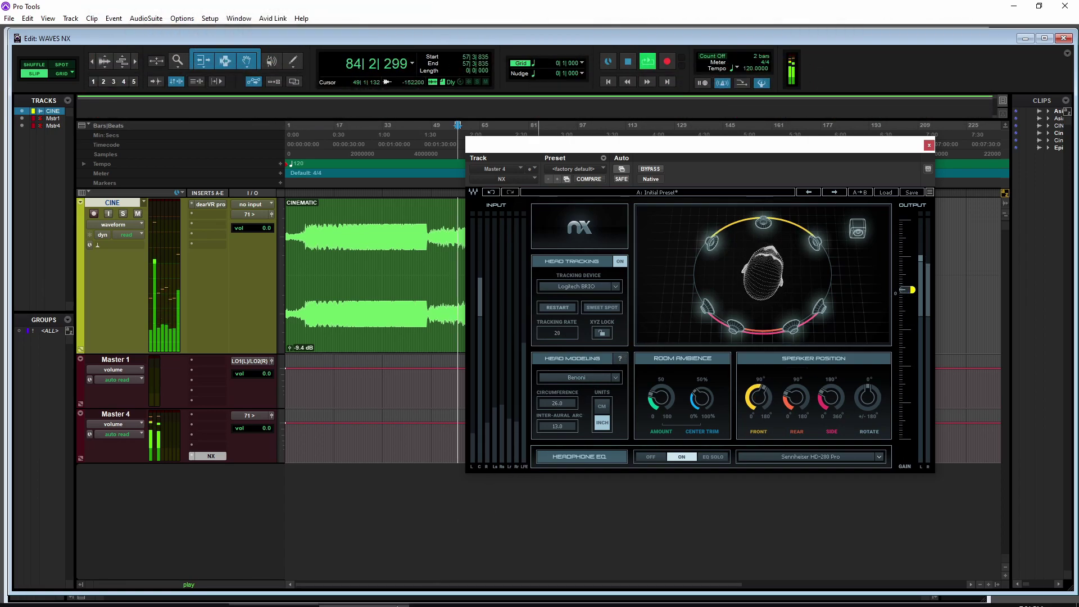
click(368, 595)
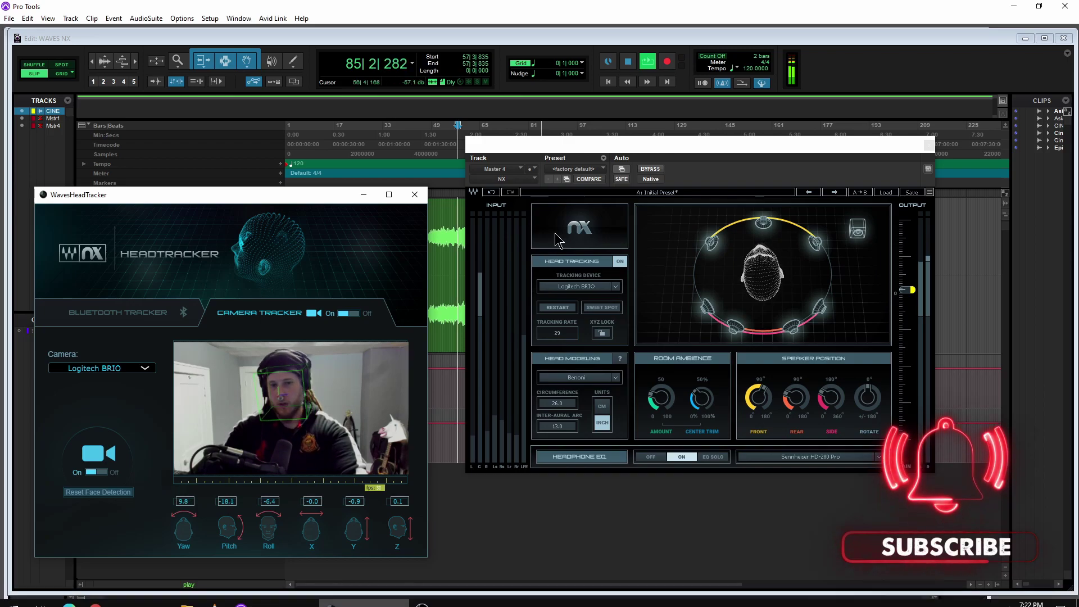
Step: Stop the session playback
click(629, 65)
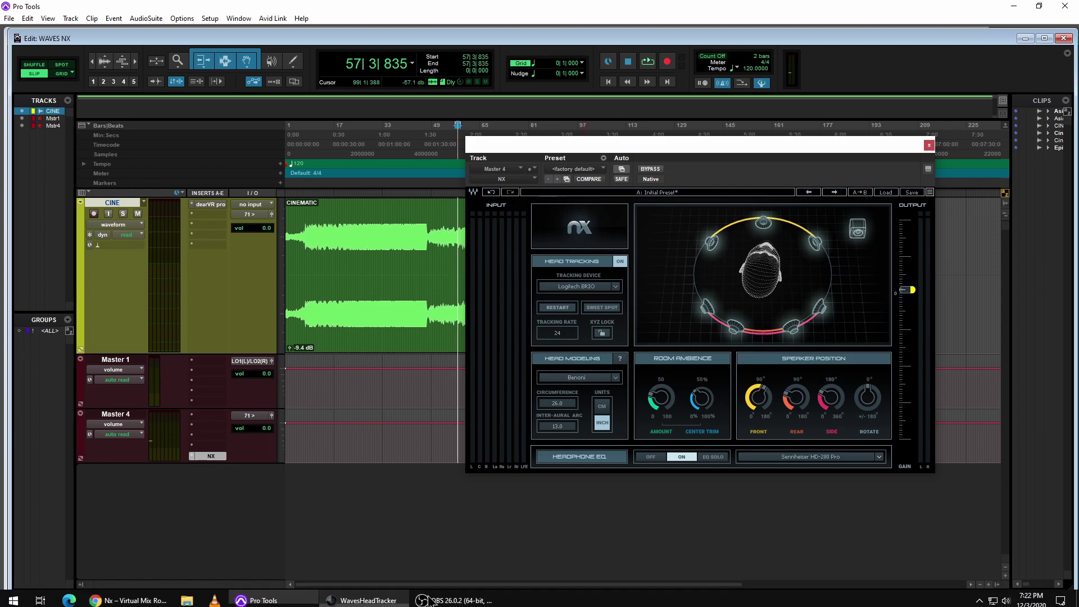
click(418, 598)
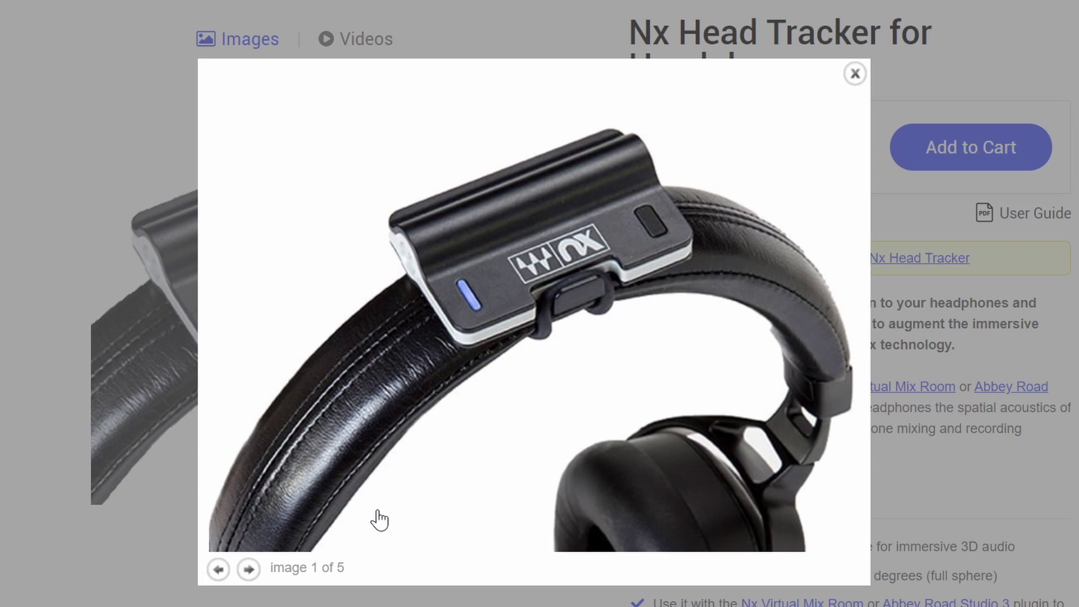
Step: Browse the next product images of the Nx Head Tracker
click(248, 569)
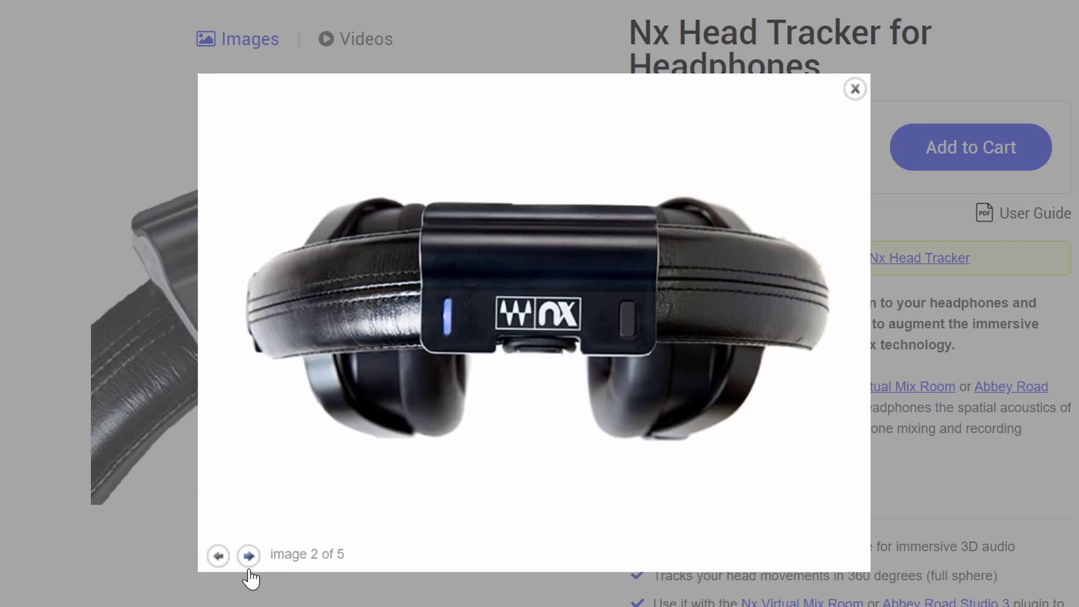
click(249, 569)
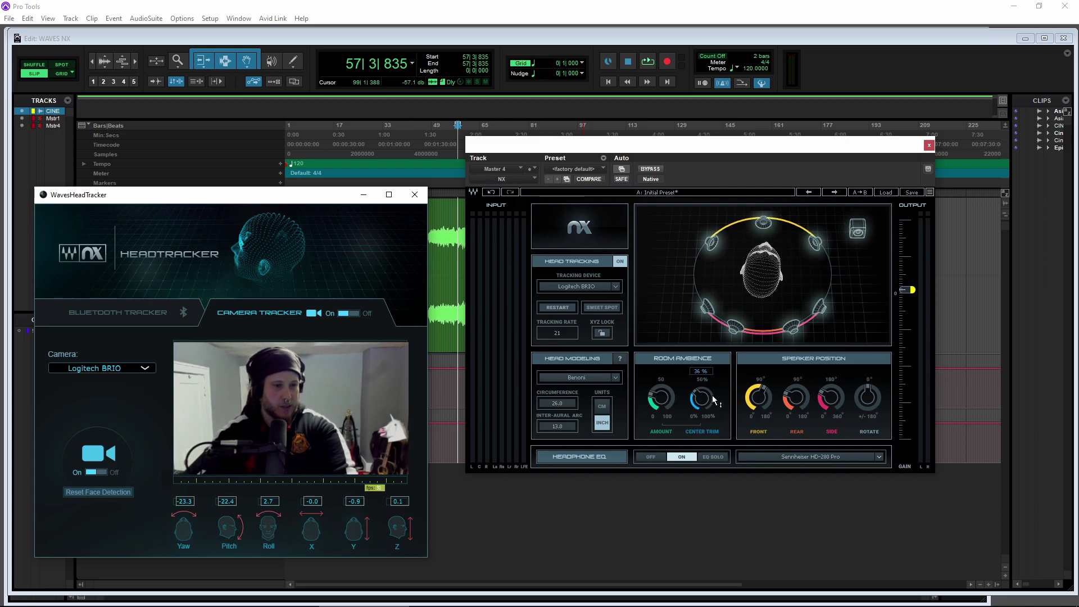
Step: Hide the WavesHeadTracker window and adjust the center trim of the Nx room ambience
click(363, 195)
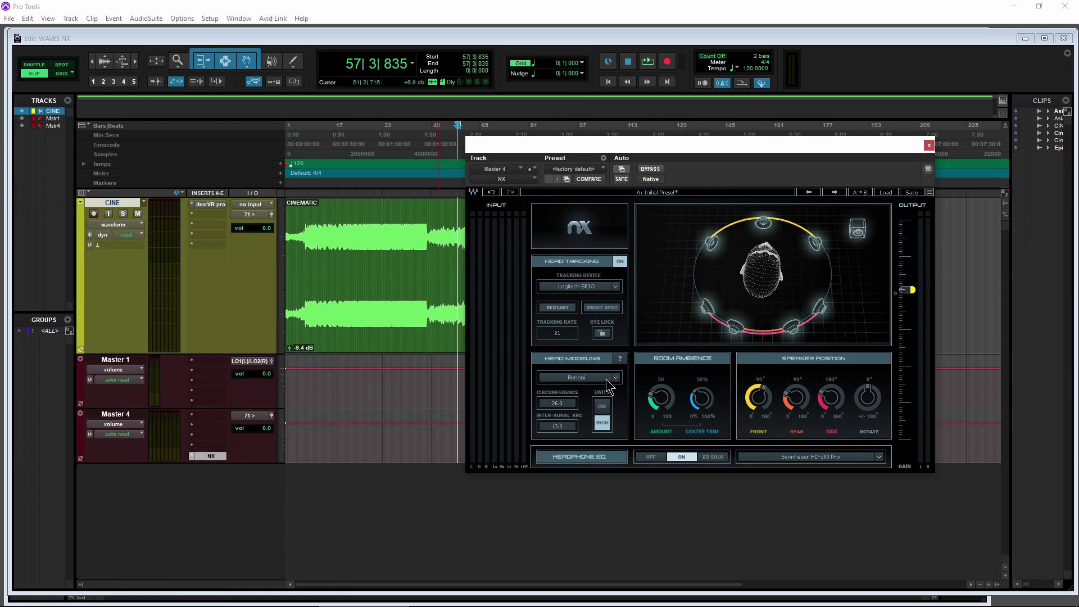
drag(701, 404, 701, 416)
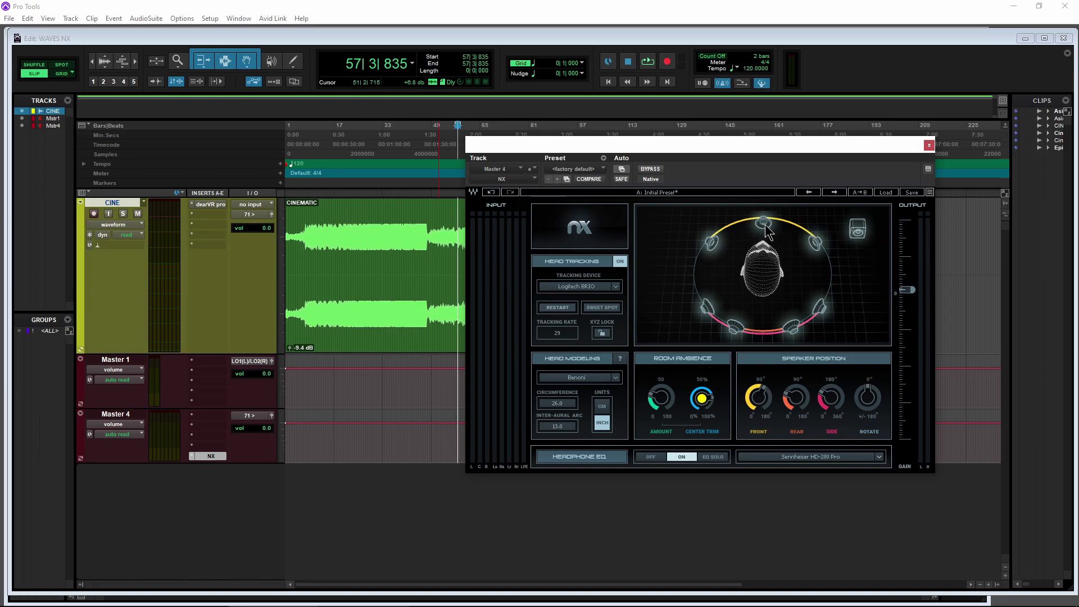
Step: Adjust the Nx speaker positions, setting the side speaker angle to 82 and the front speaker angle to 109
mouse_move(706, 451)
mouse_down()
mouse_move(707, 404)
mouse_move(707, 460)
mouse_up()
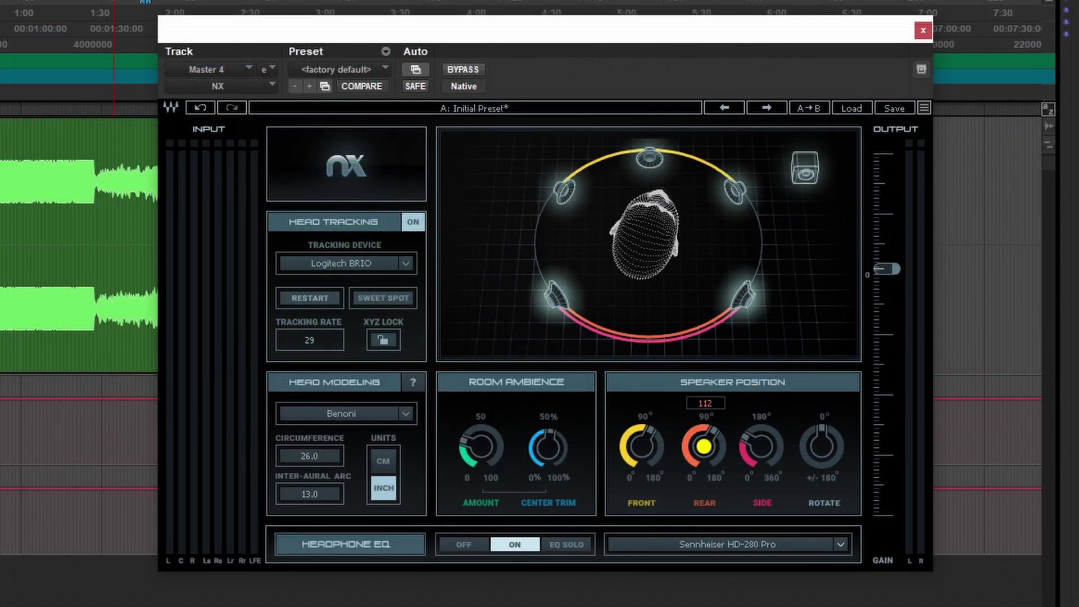
mouse_move(759, 448)
mouse_down()
mouse_move(758, 400)
mouse_move(758, 449)
mouse_up()
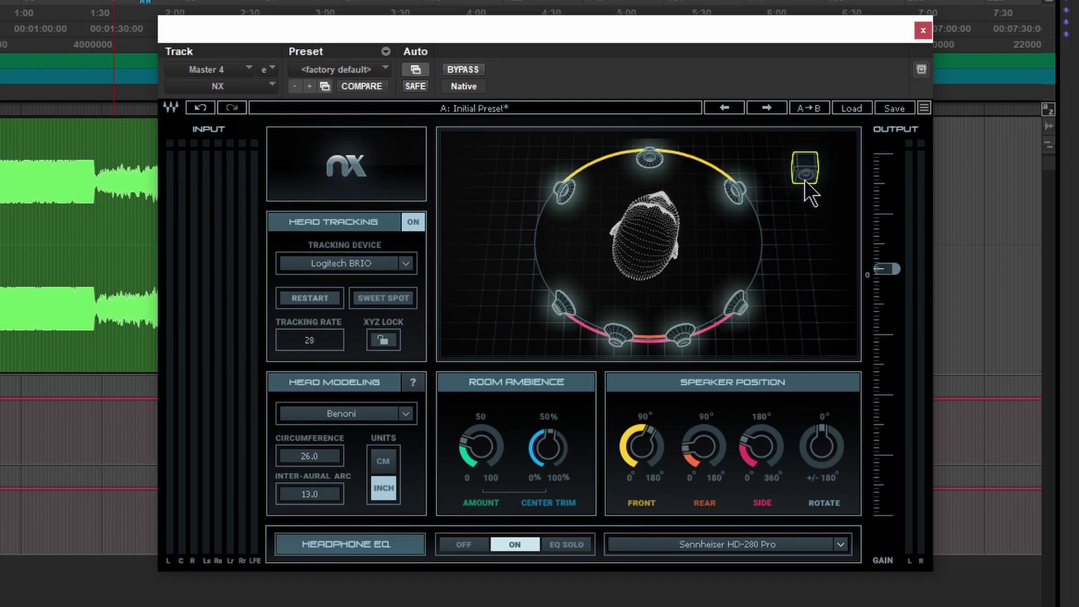
drag(761, 447, 760, 466)
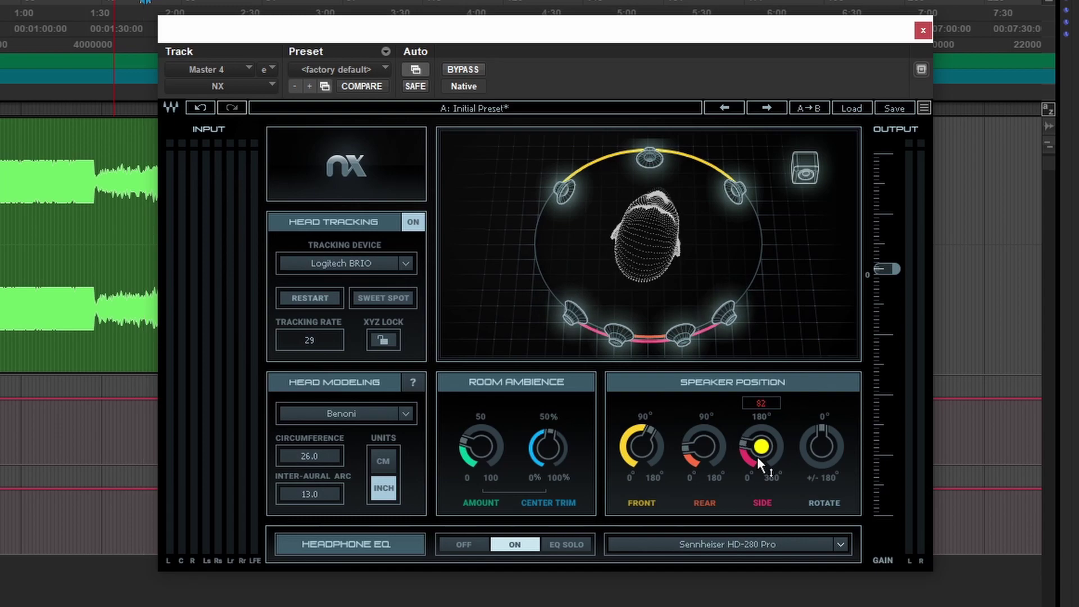
mouse_move(646, 454)
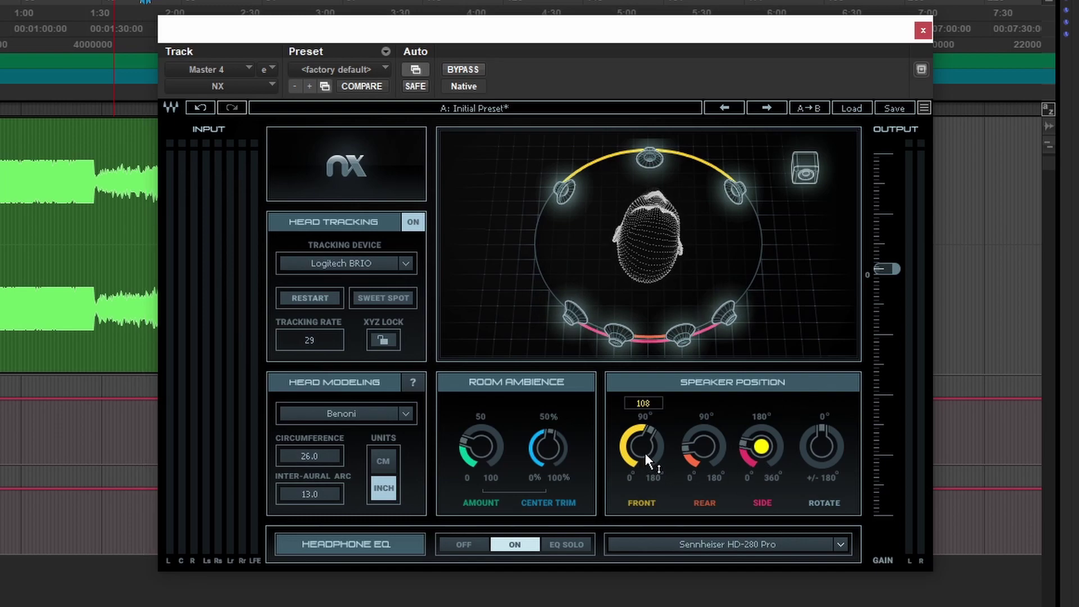
drag(644, 451, 644, 449)
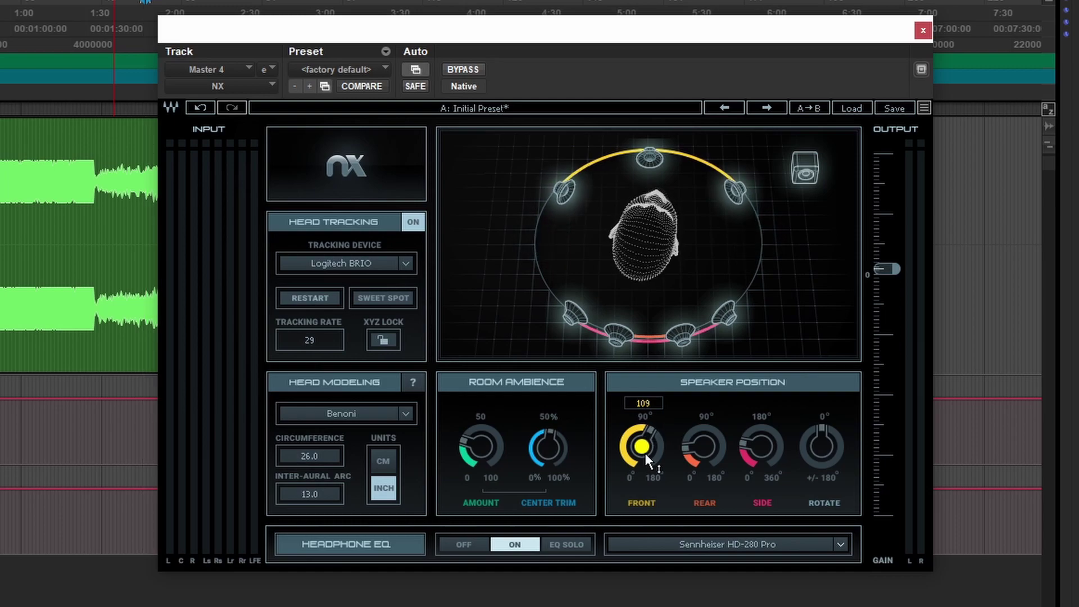
Step: Select the front left, center and right speakers together in the Nx speaker display
click(564, 192)
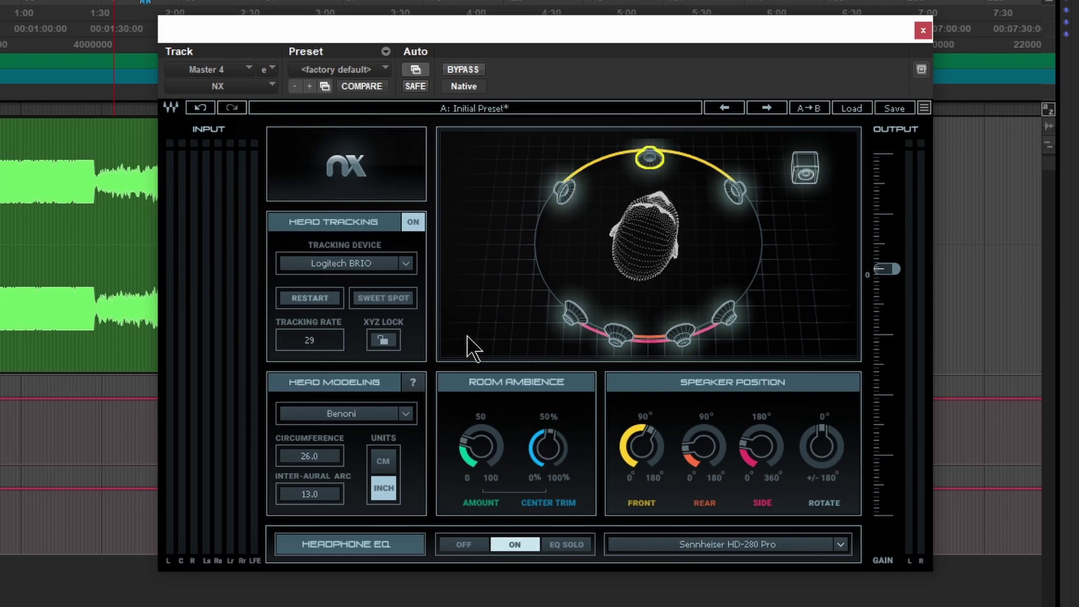
drag(497, 159, 800, 251)
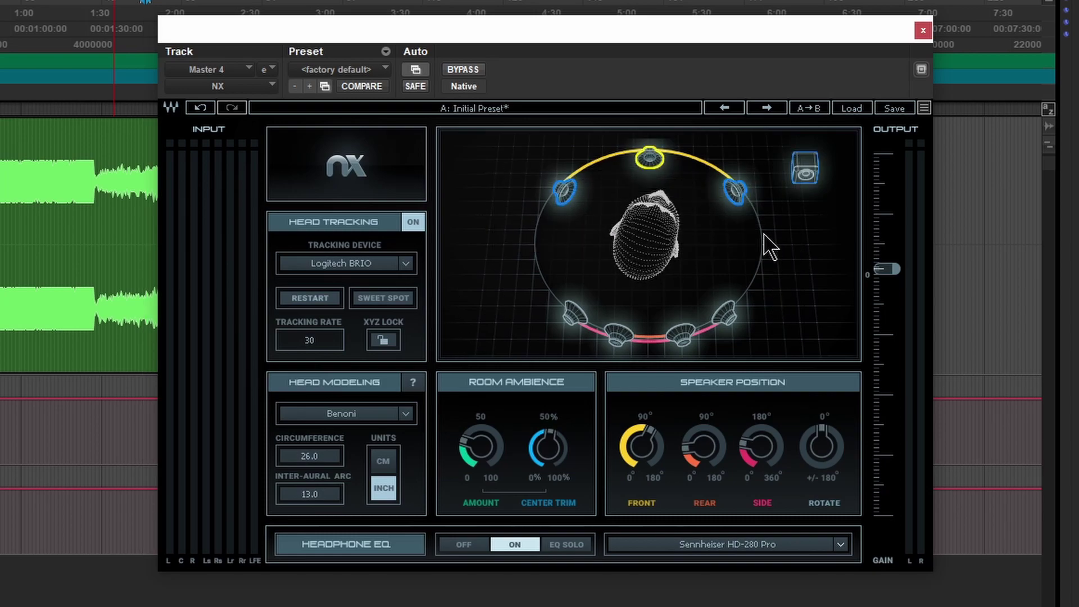
drag(492, 151, 741, 227)
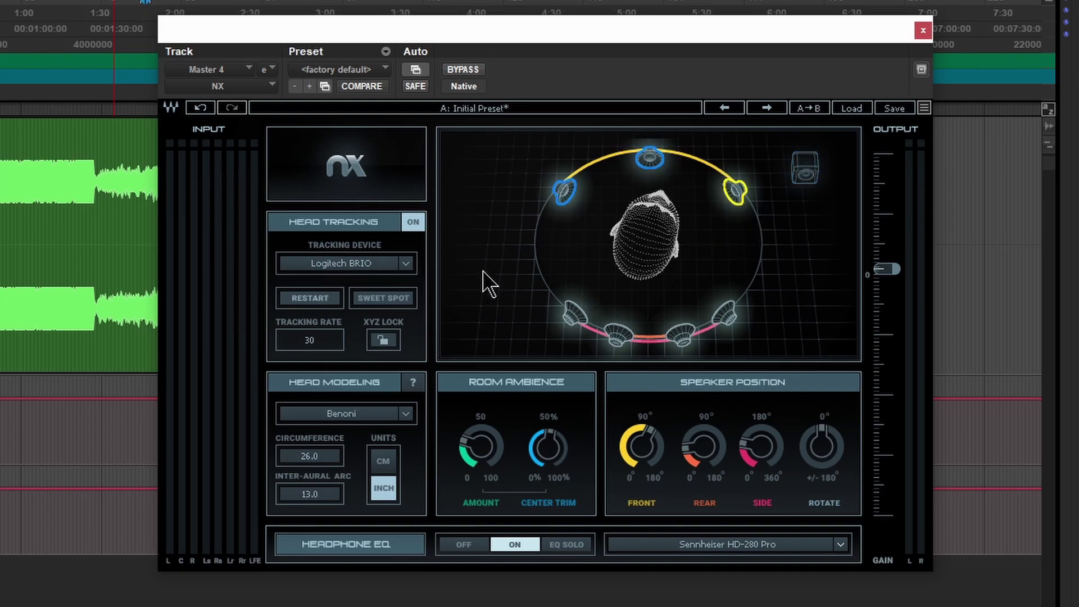
Step: Show and reposition the WavesHeadTracker window, and check which tracking devices the Nx plugin offers
key(alt+Tab)
drag(285, 163, 223, 203)
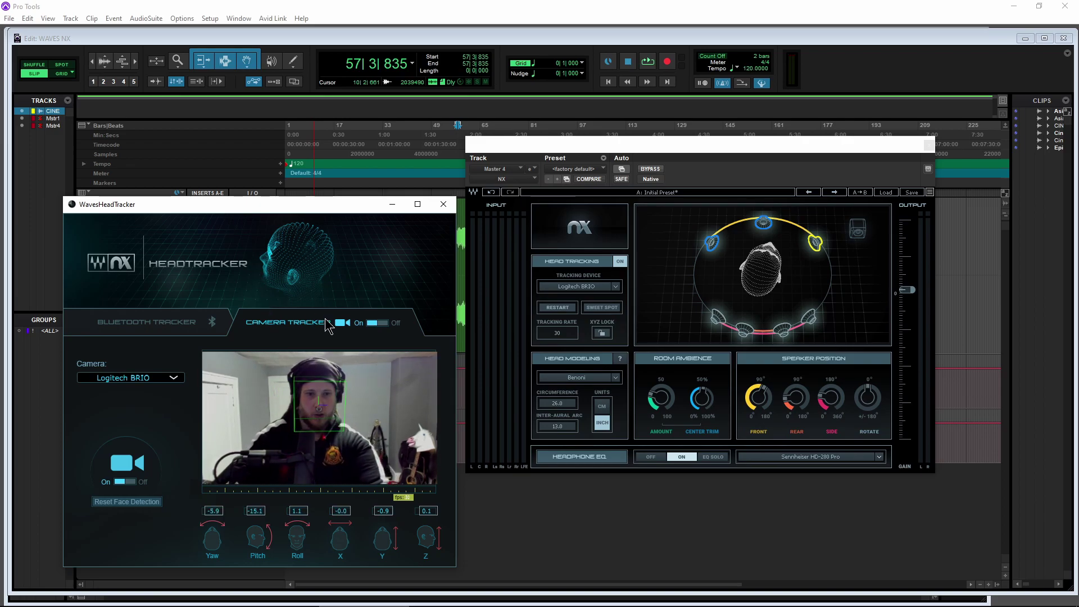
click(617, 287)
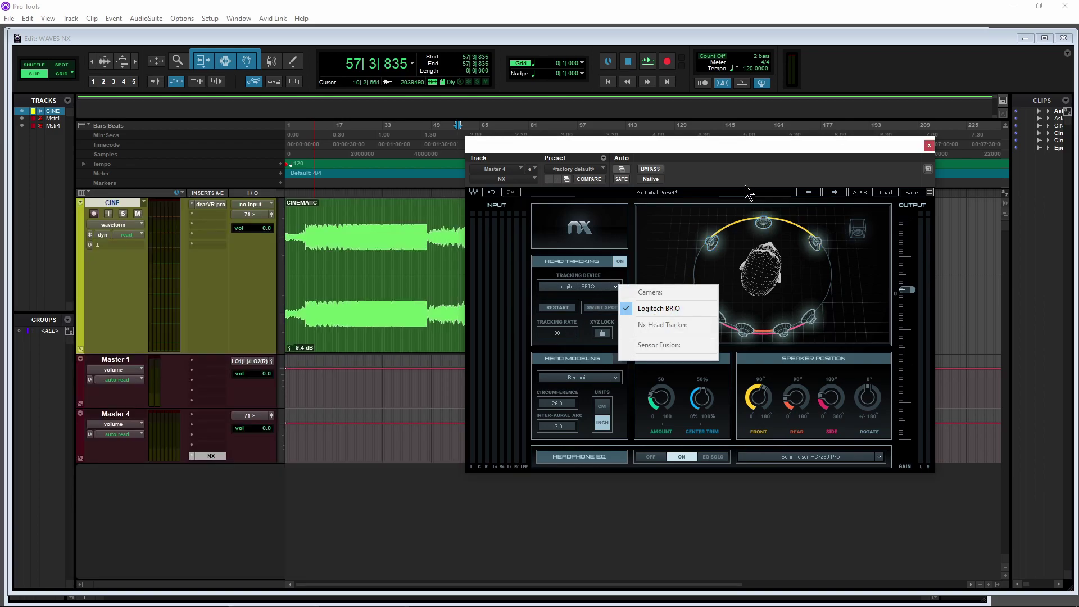
click(707, 178)
Step: Bypass the Nx plugin on Master 4 while showing the WavesHeadTracker window, and reactivate the plugin
click(656, 170)
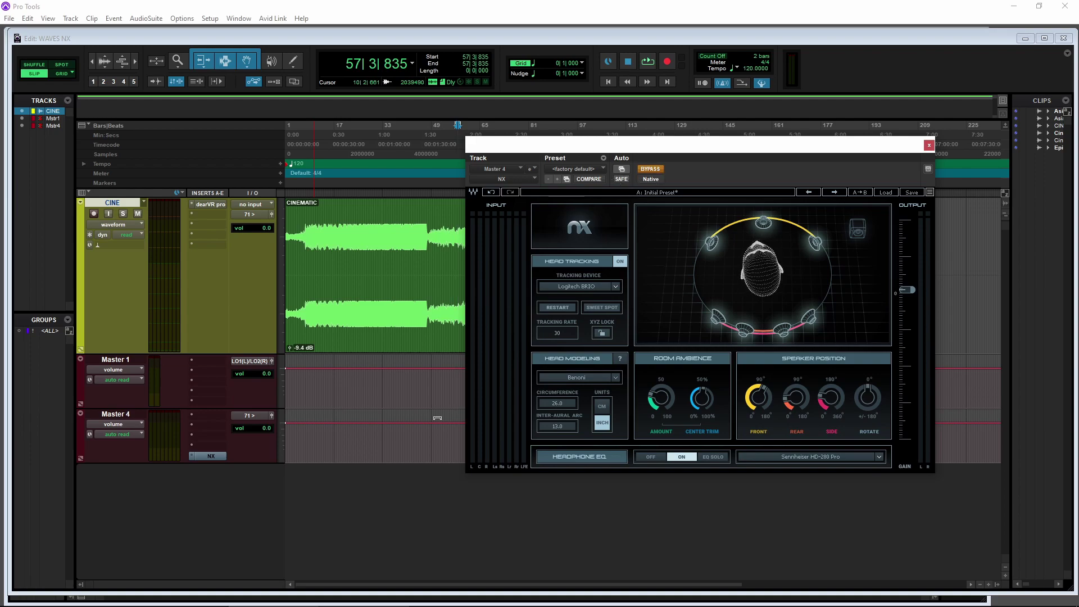
mouse_move(444, 595)
click(365, 595)
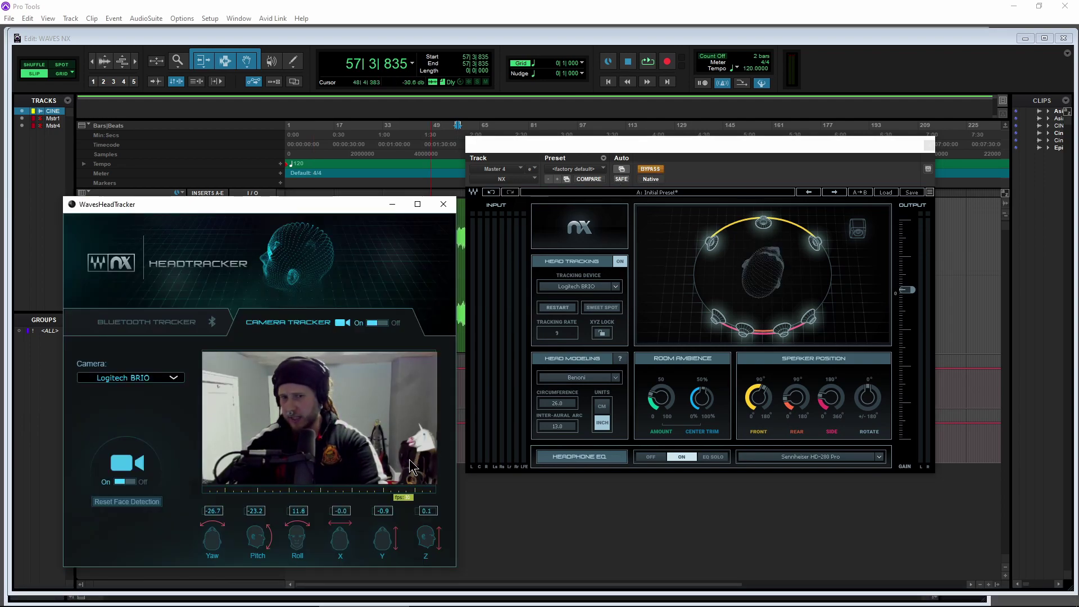
click(647, 171)
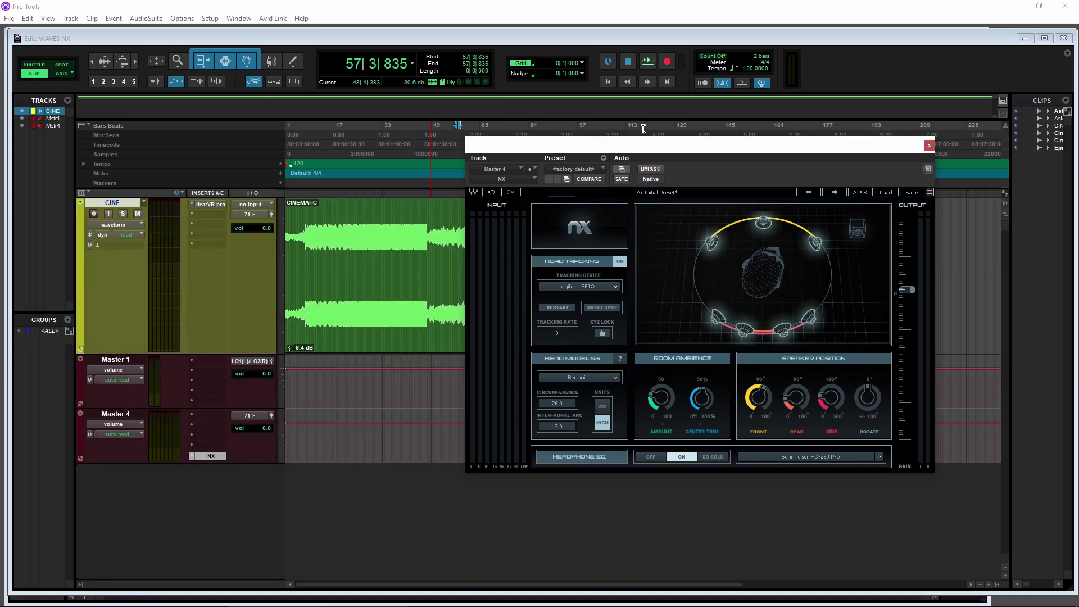
Step: Play the session from the start with the WavesHeadTracker window shown
click(608, 82)
key(space)
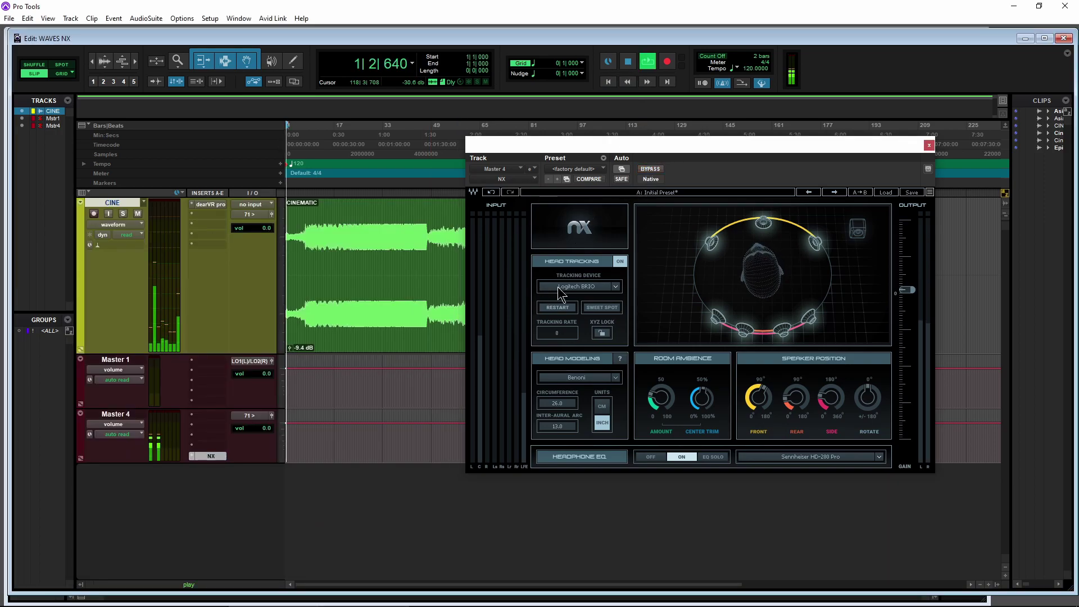
click(365, 596)
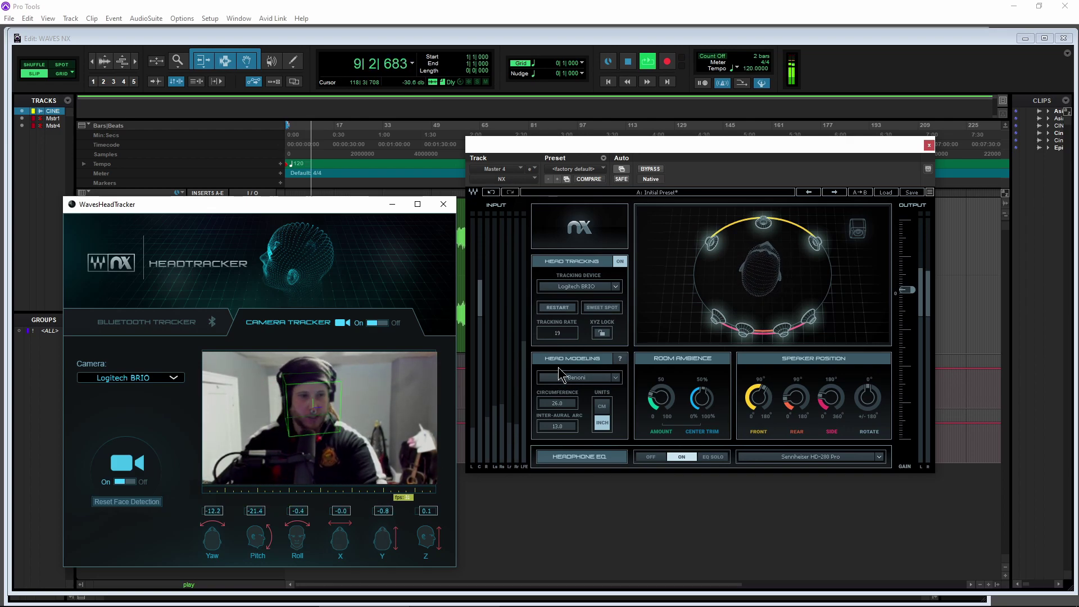
Step: Turn the XYZ lock on and off again while watching the head tracking, and stop playback
click(600, 335)
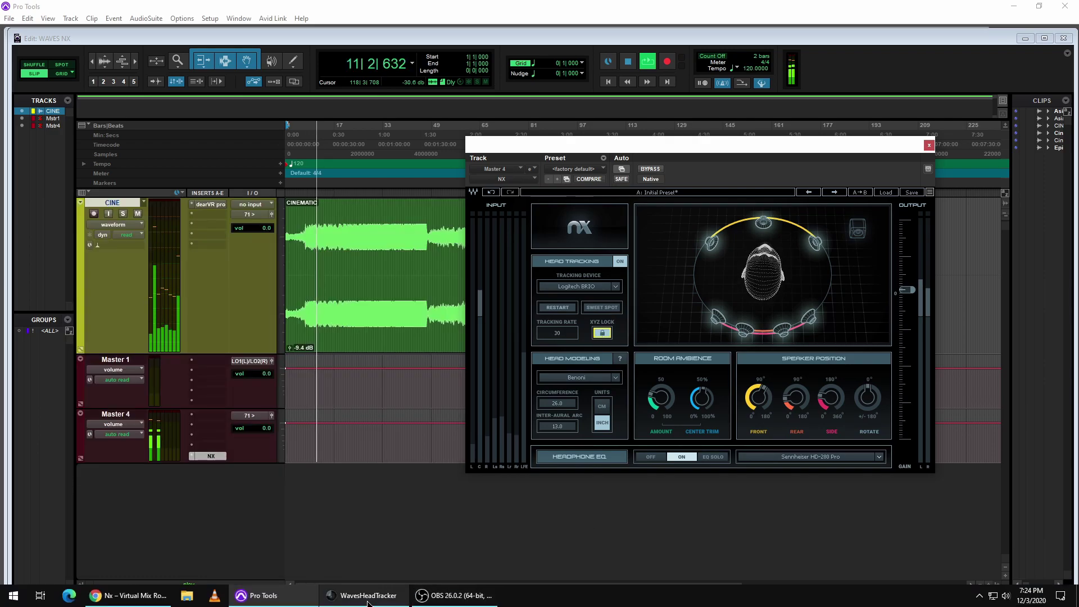
click(365, 596)
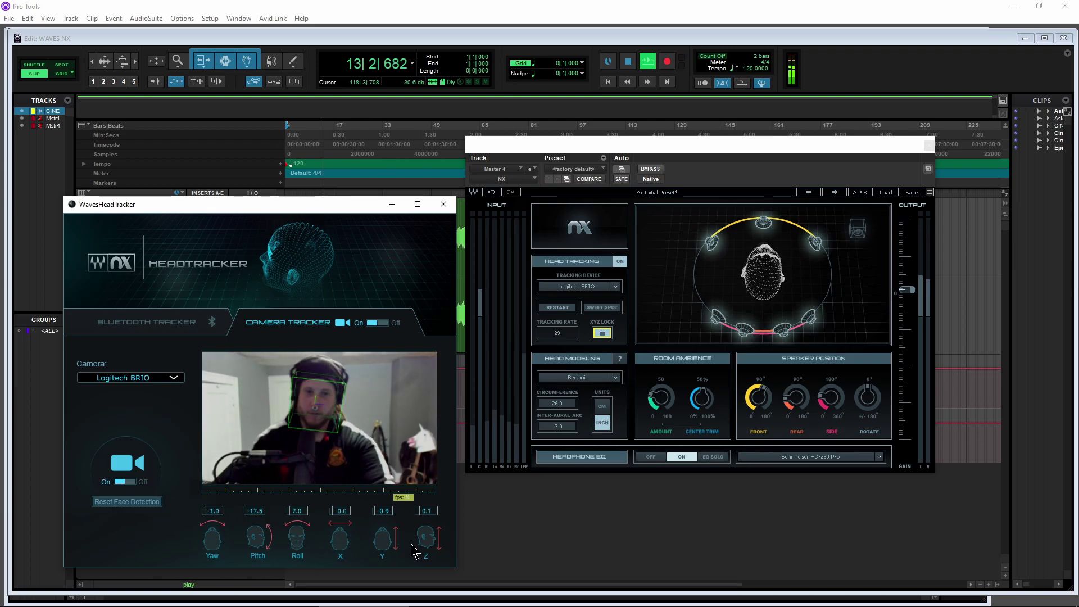
click(601, 334)
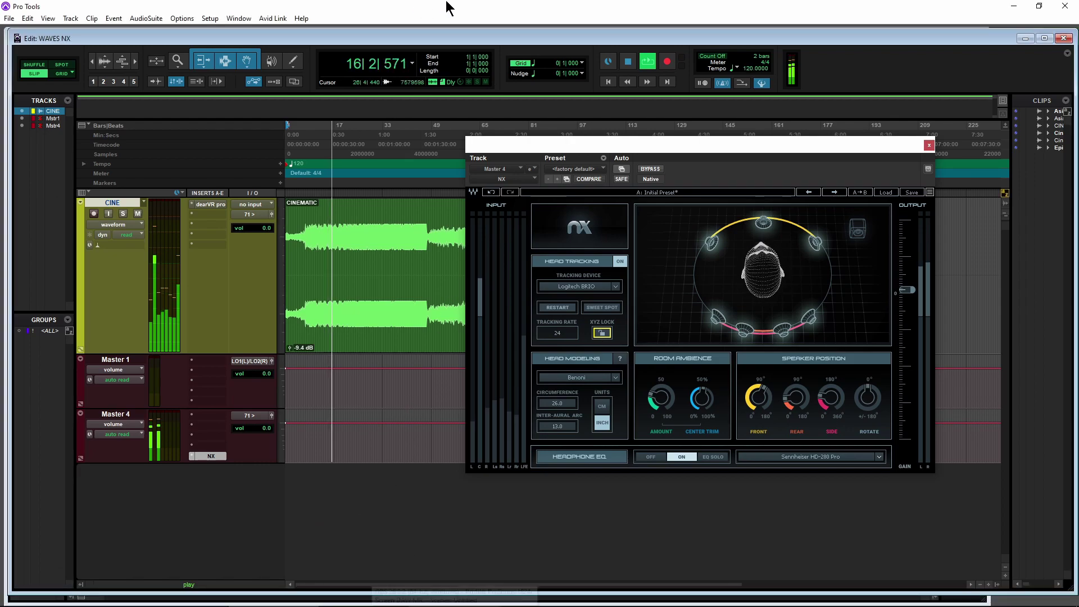
key(space)
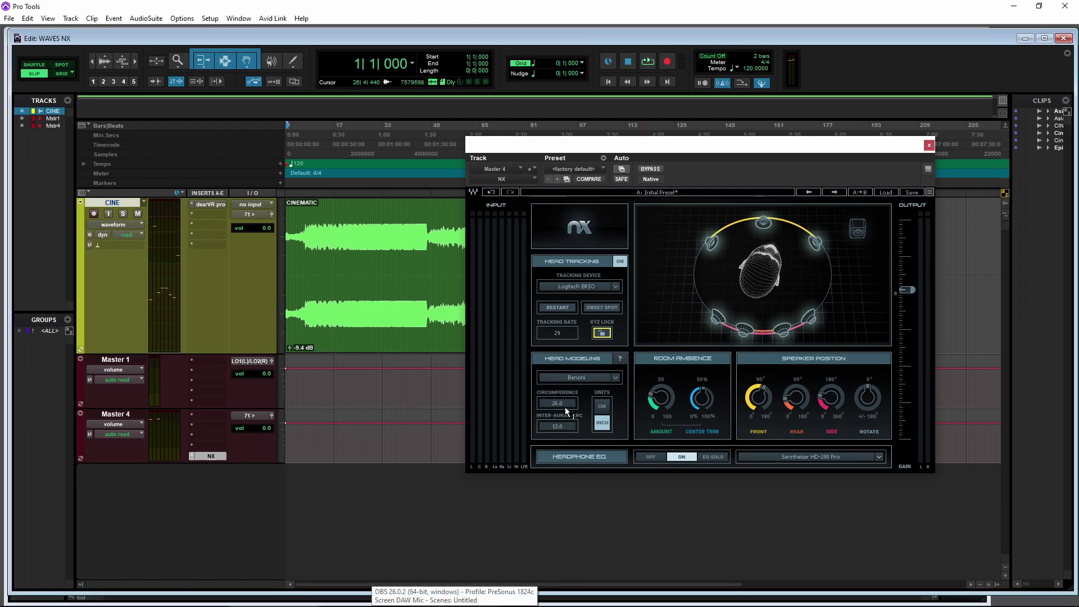
Step: Reduce the head circumference to 19.1 inches and read through the head modeling help page
drag(559, 403, 560, 448)
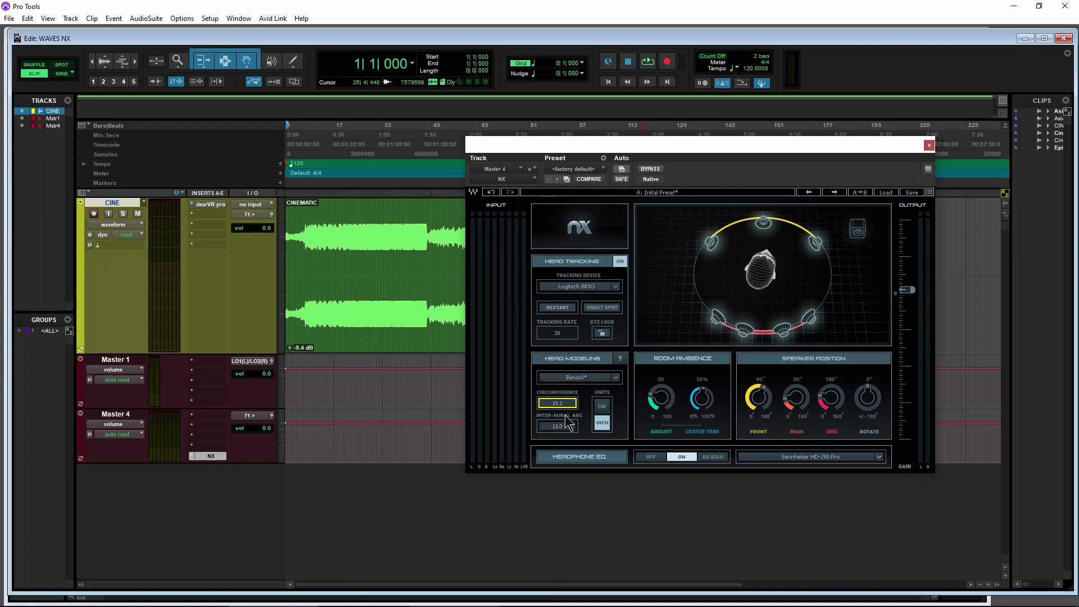
click(620, 363)
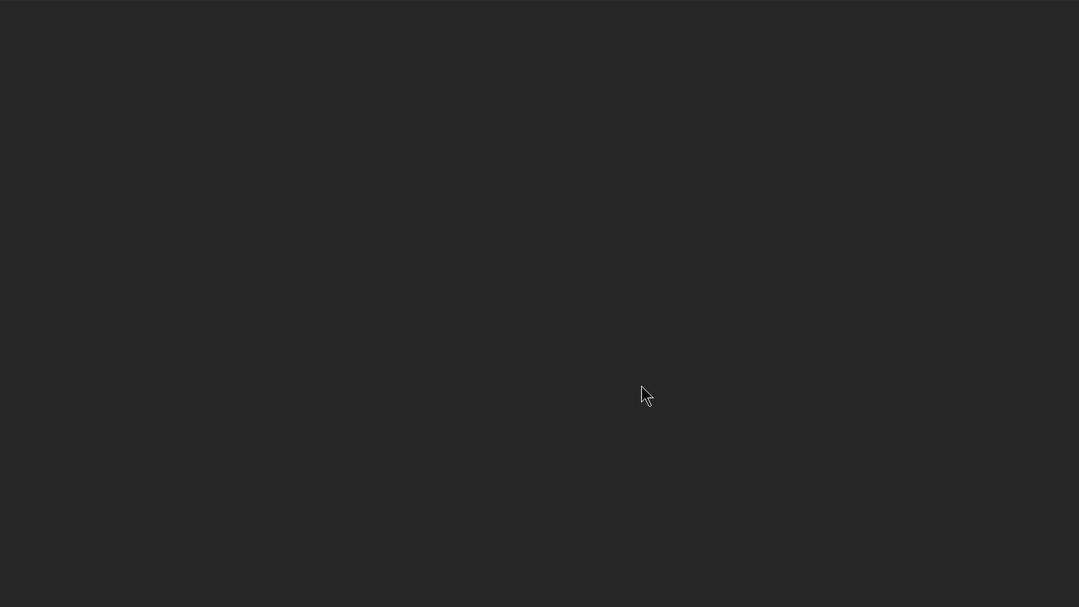
scroll(618, 354, down, 5)
scroll(587, 339, down, 1)
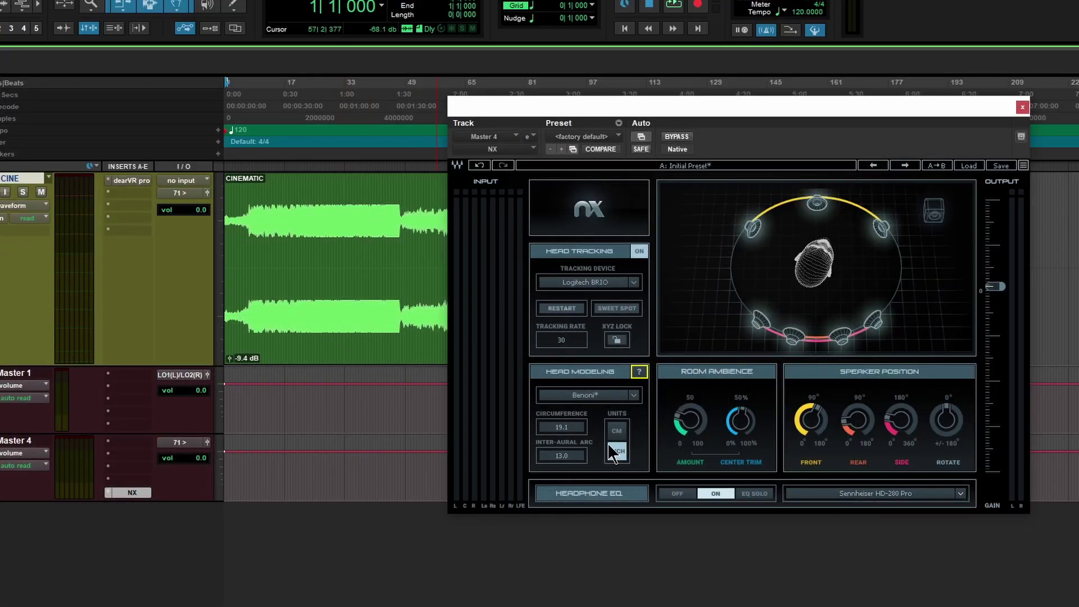
Step: Keep the head modeling units in inches and reload the saved user personalization preset
click(619, 448)
click(618, 450)
click(635, 396)
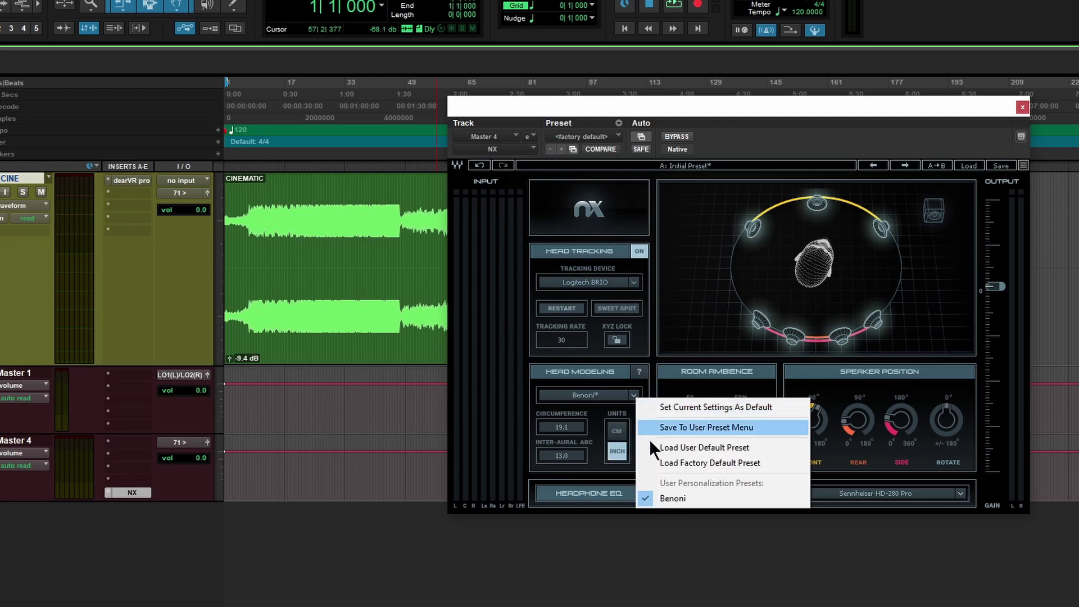
click(688, 498)
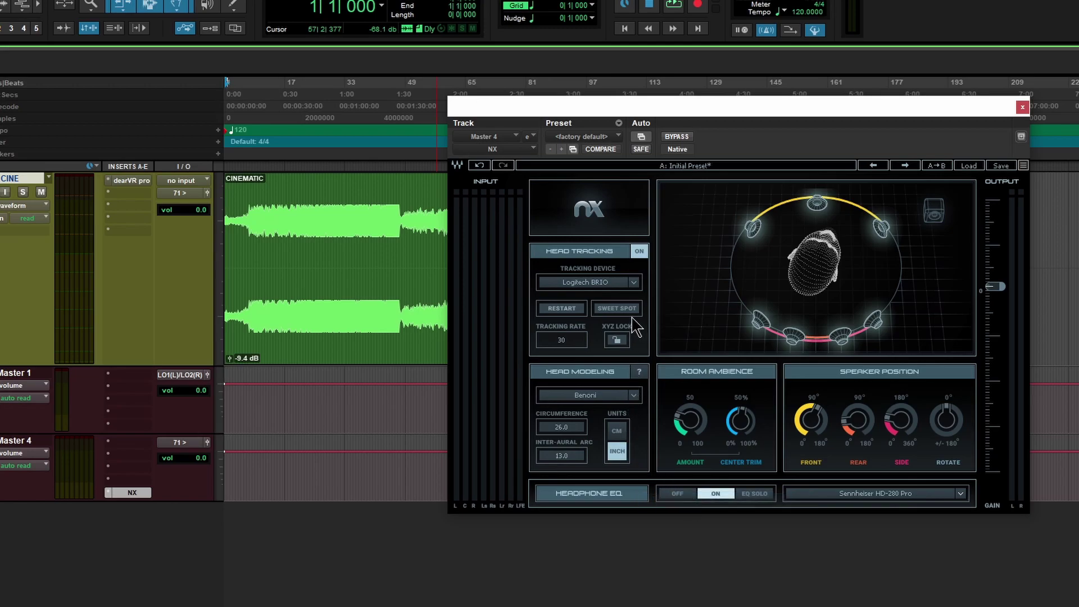
Step: Recenter the head tracking with the sweet spot reset and reposition the WavesHeadTracker window beside the plugin
click(627, 310)
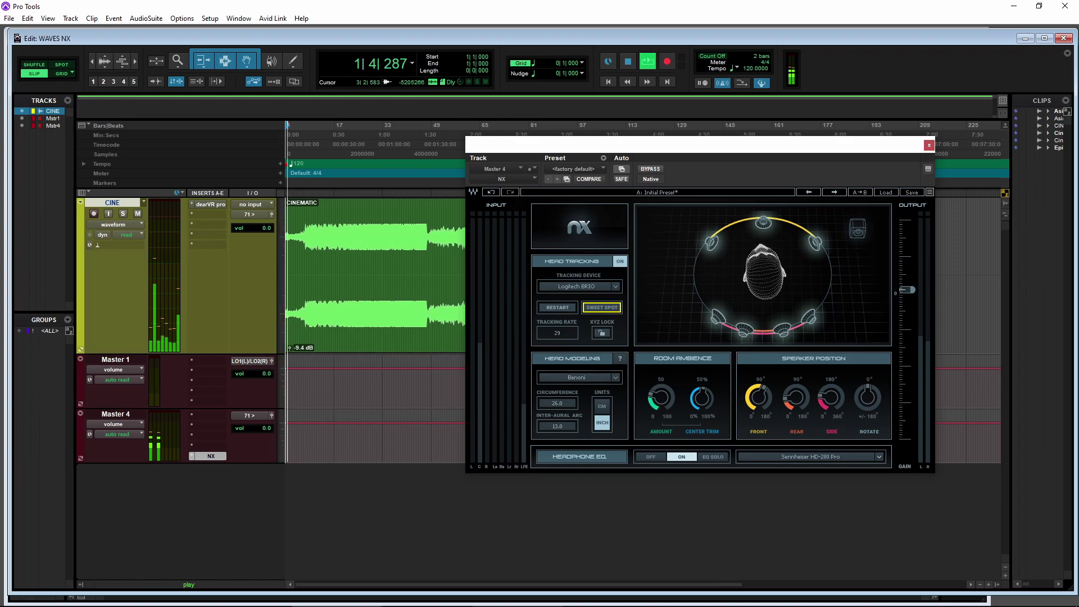
drag(0, 315, 163, 173)
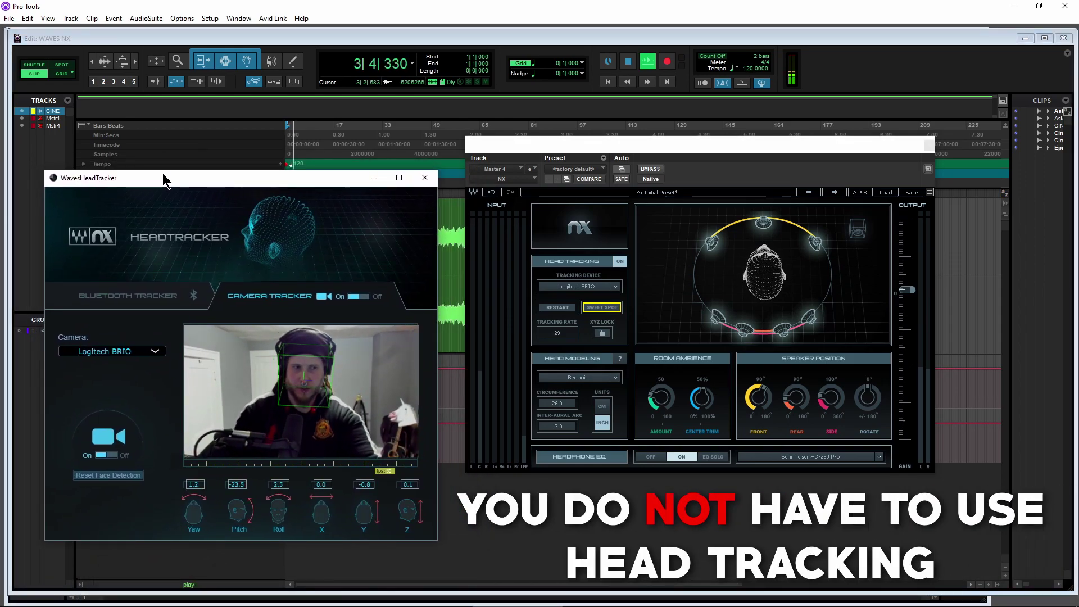
click(606, 307)
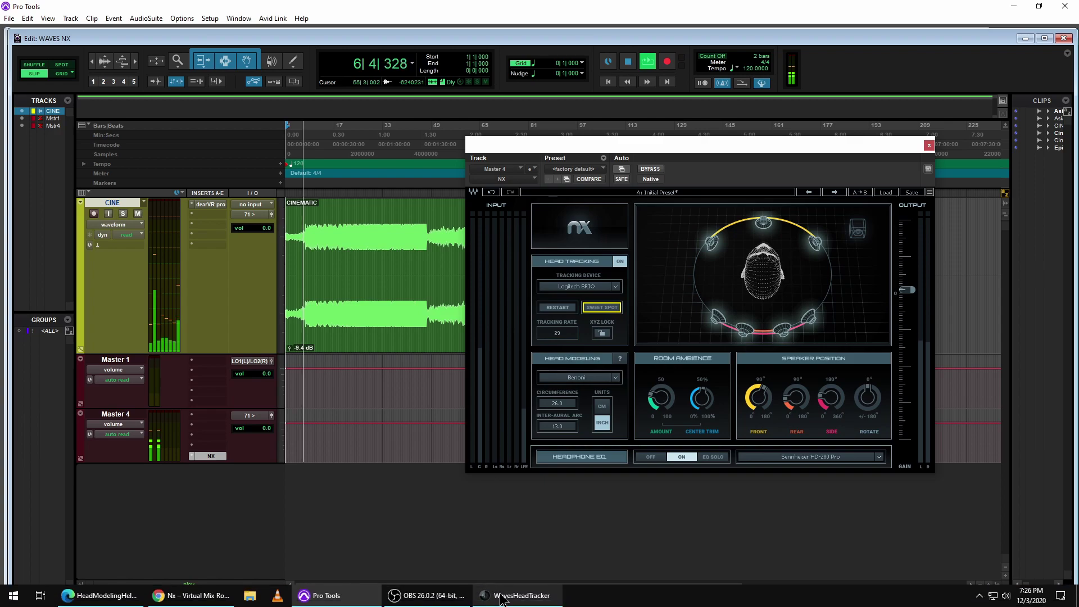
click(517, 596)
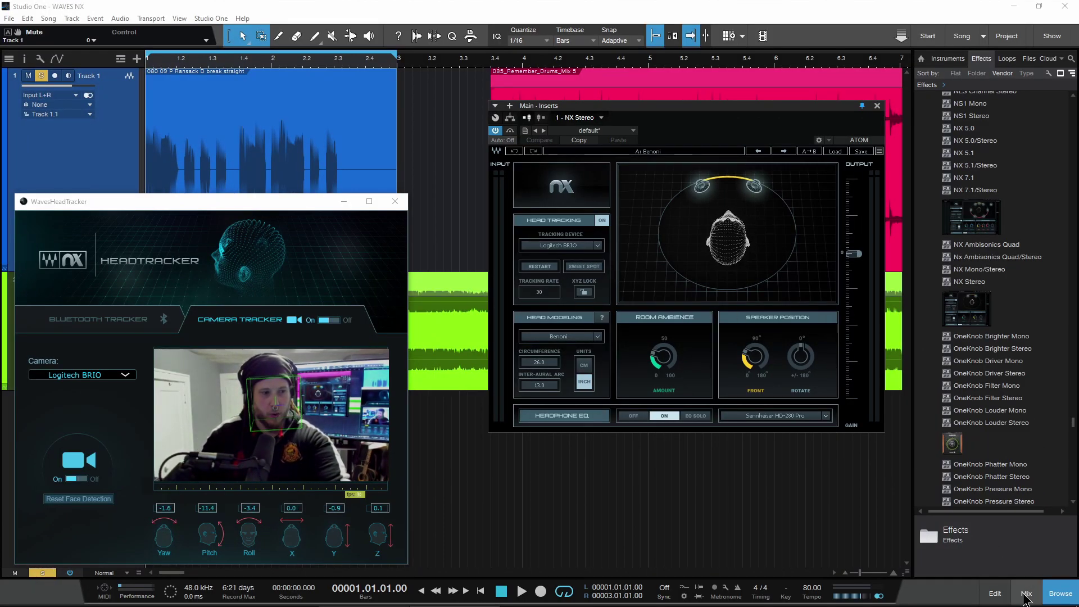
Step: In Studio One, show the mix console, move the NX Stereo window to expose the Main channel's insert, and hide the console again
click(1026, 595)
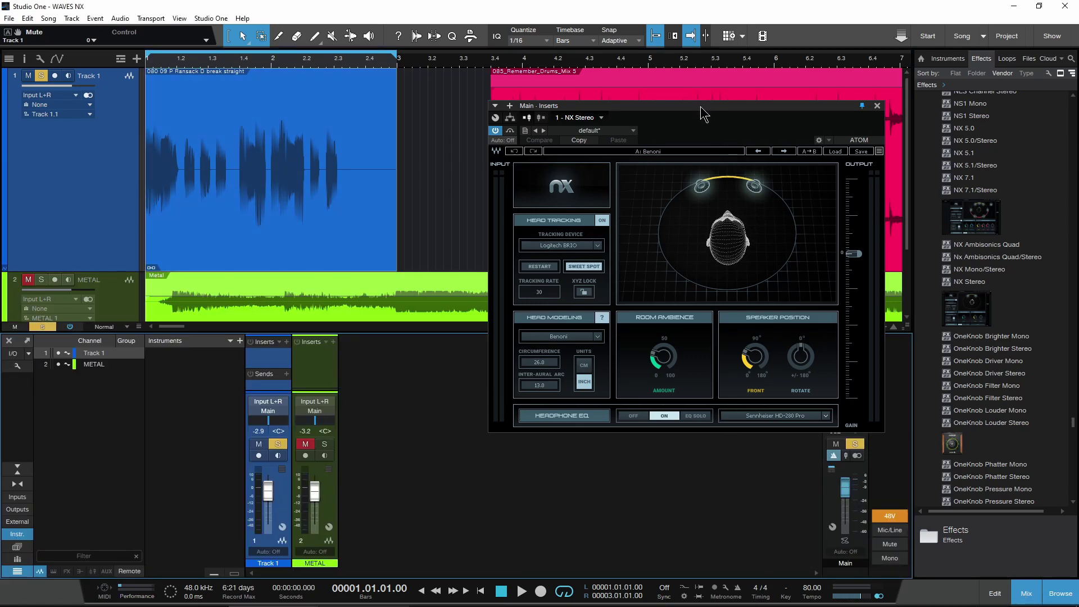
drag(702, 110, 501, 107)
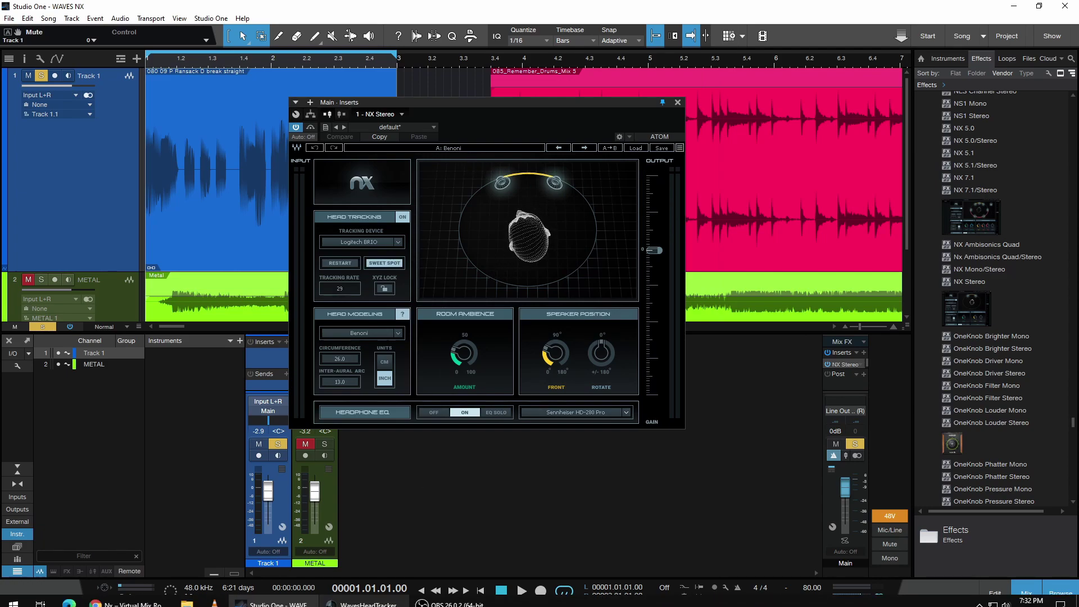
click(368, 595)
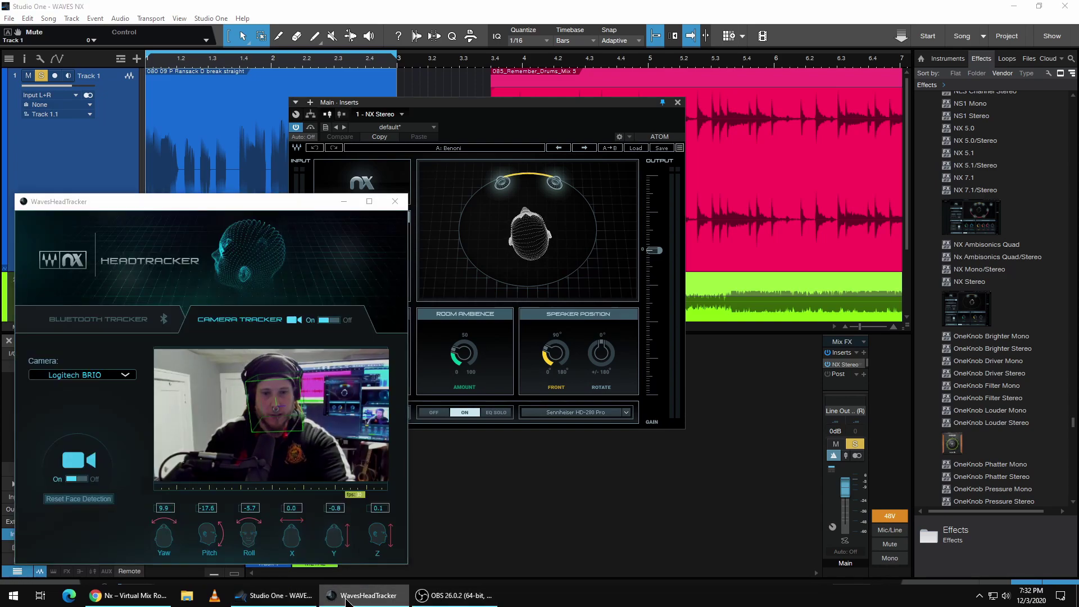
drag(548, 108, 644, 111)
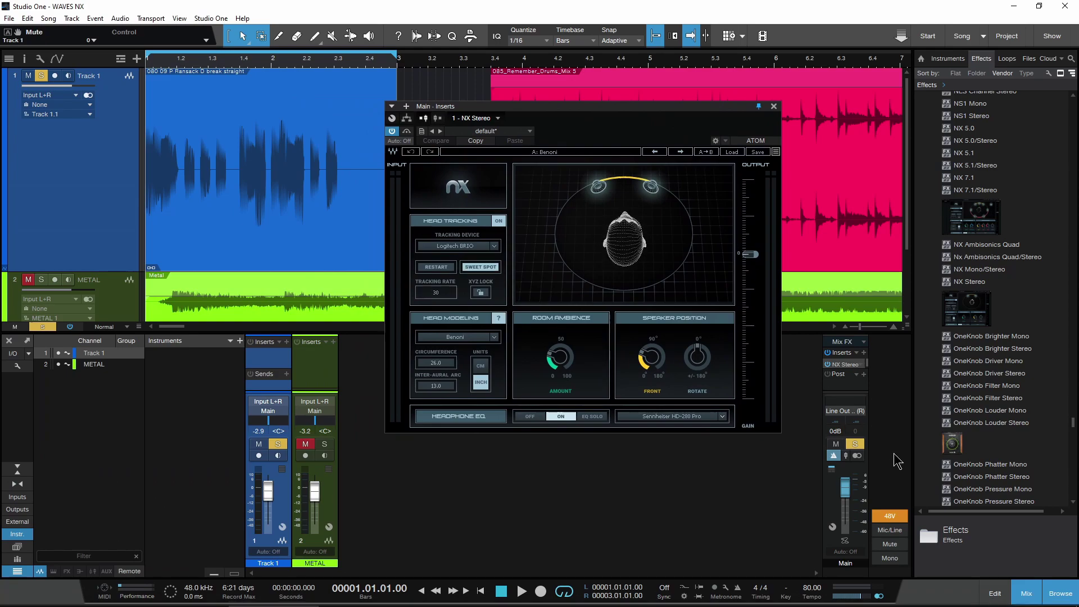
key(F3)
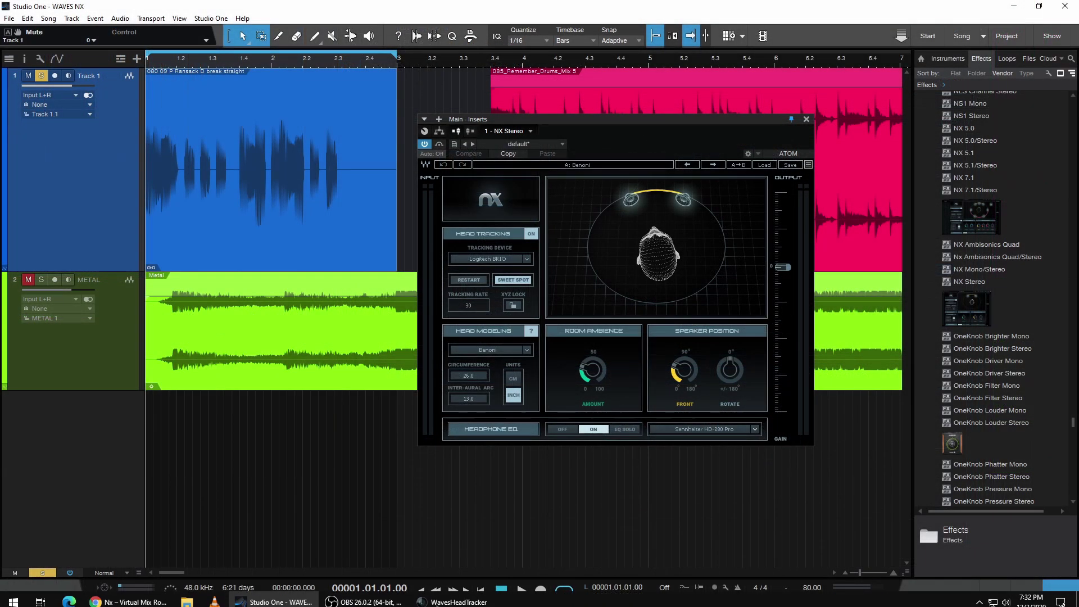
Step: Recenter the head tracking with the sweet spot reset and reload the saved user personalization preset for head modeling
click(456, 602)
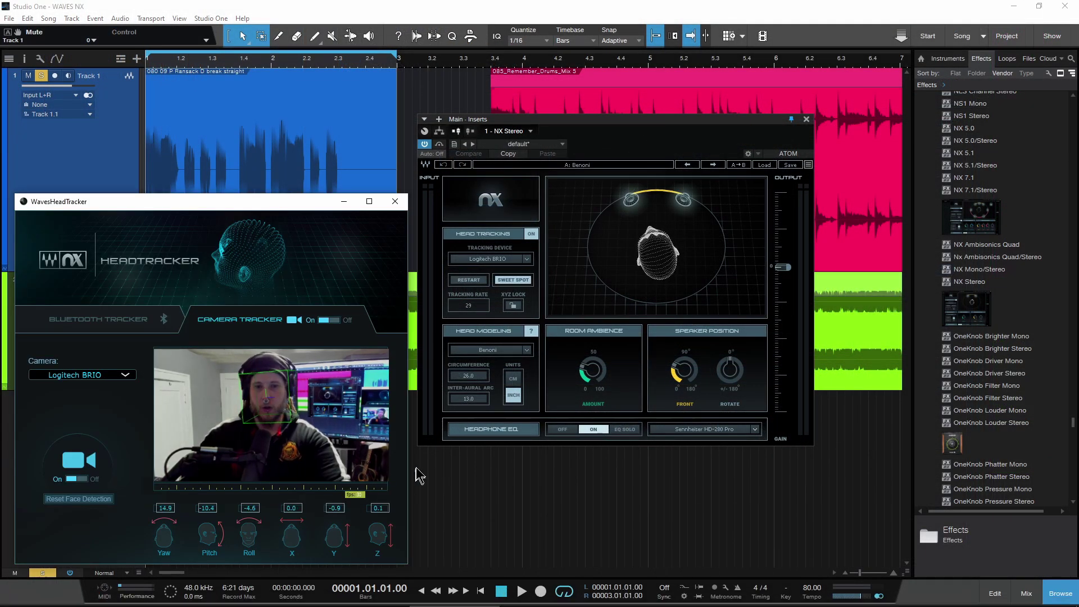
click(524, 282)
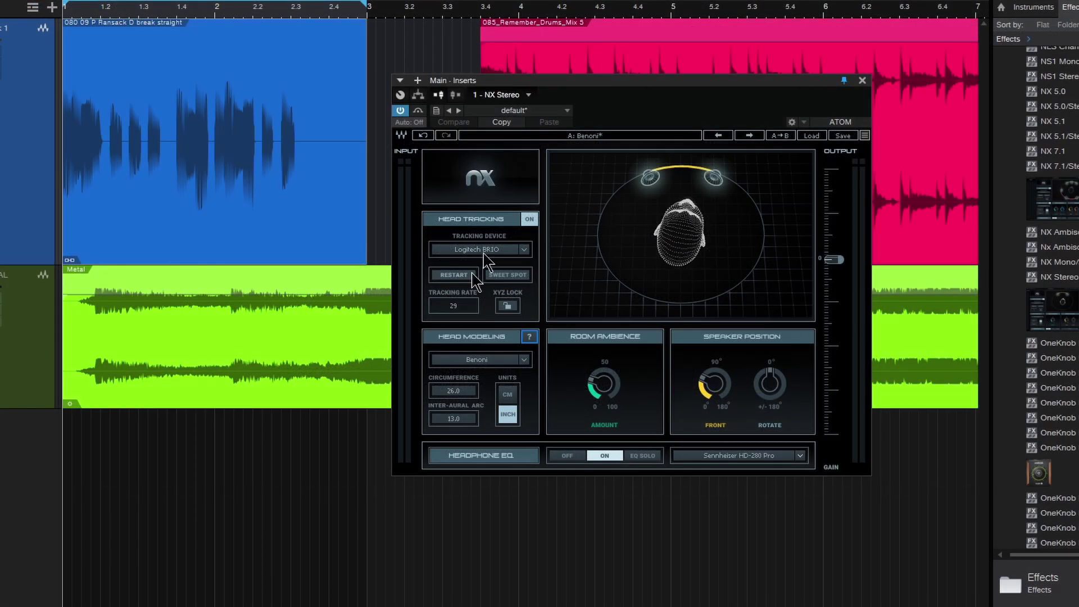
click(529, 336)
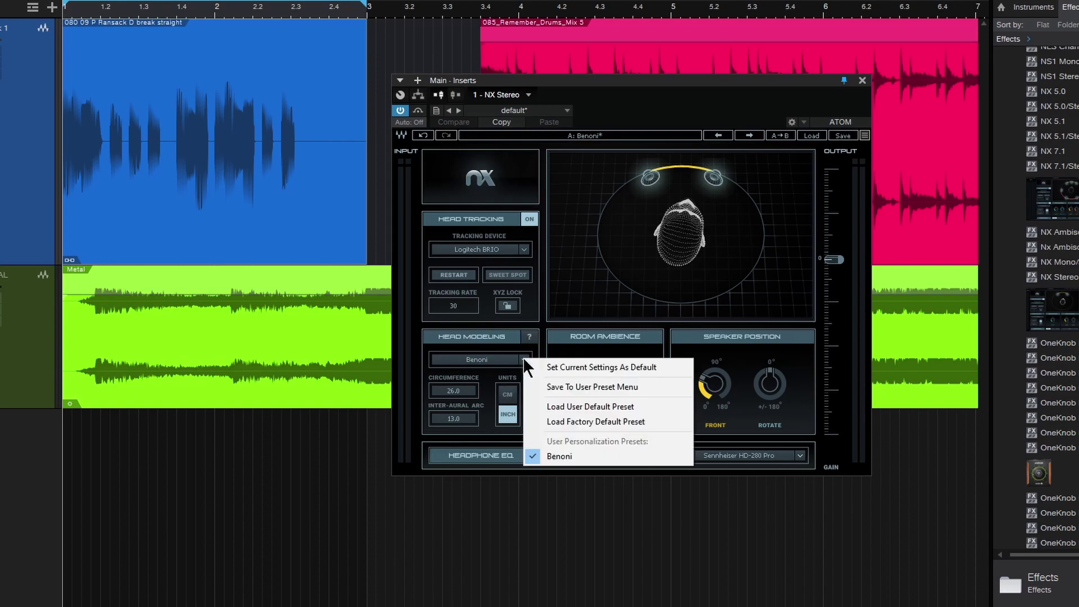
click(561, 454)
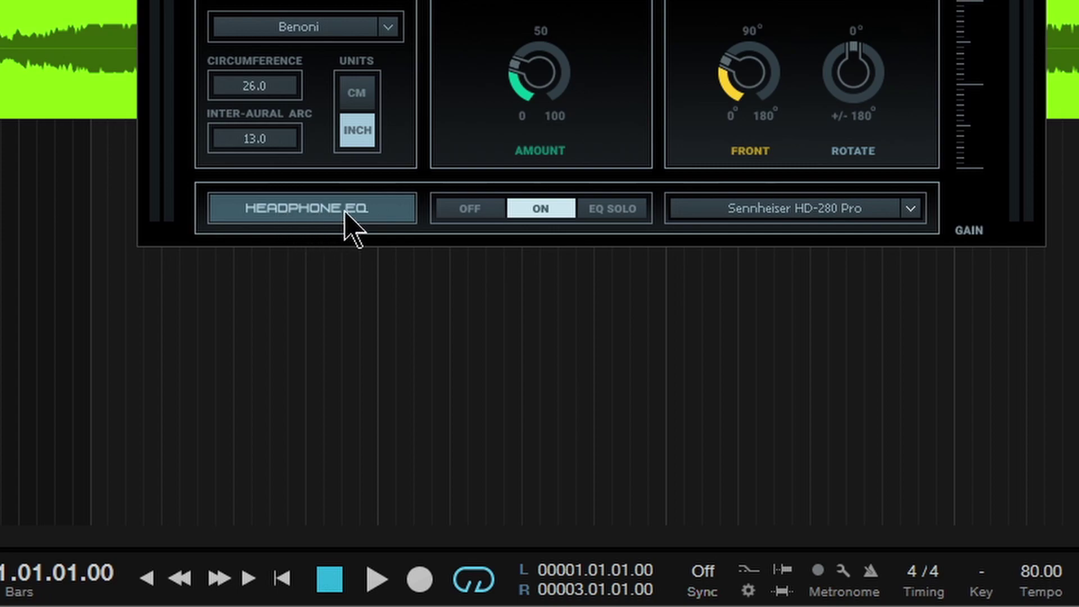
Step: Turn the headphone EQ off and audition Track 1 through NX Stereo, toggling the plugin bypass for comparison
click(464, 210)
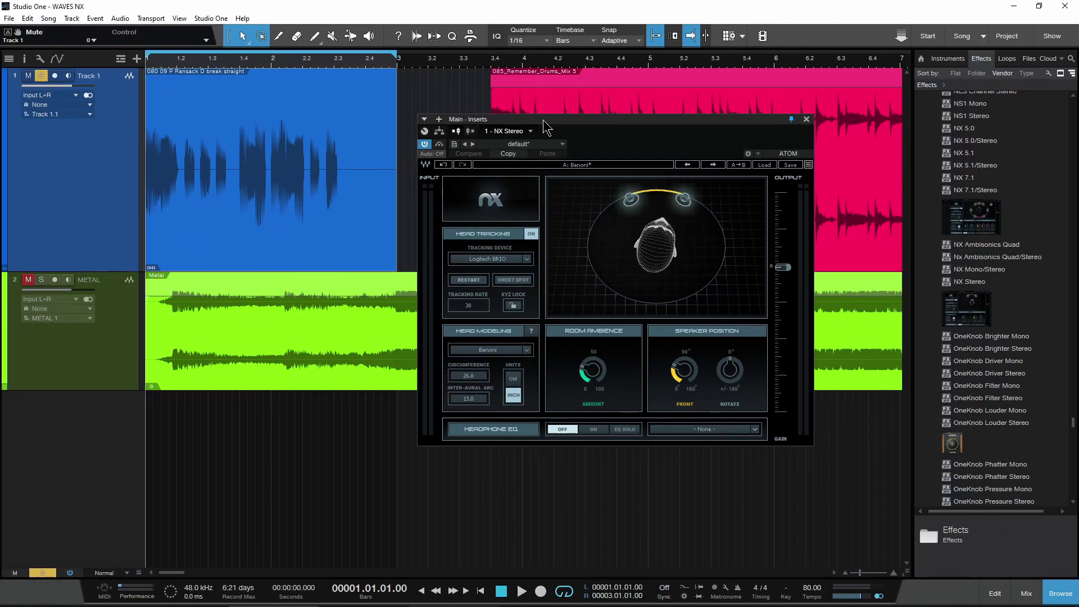
drag(544, 121, 558, 122)
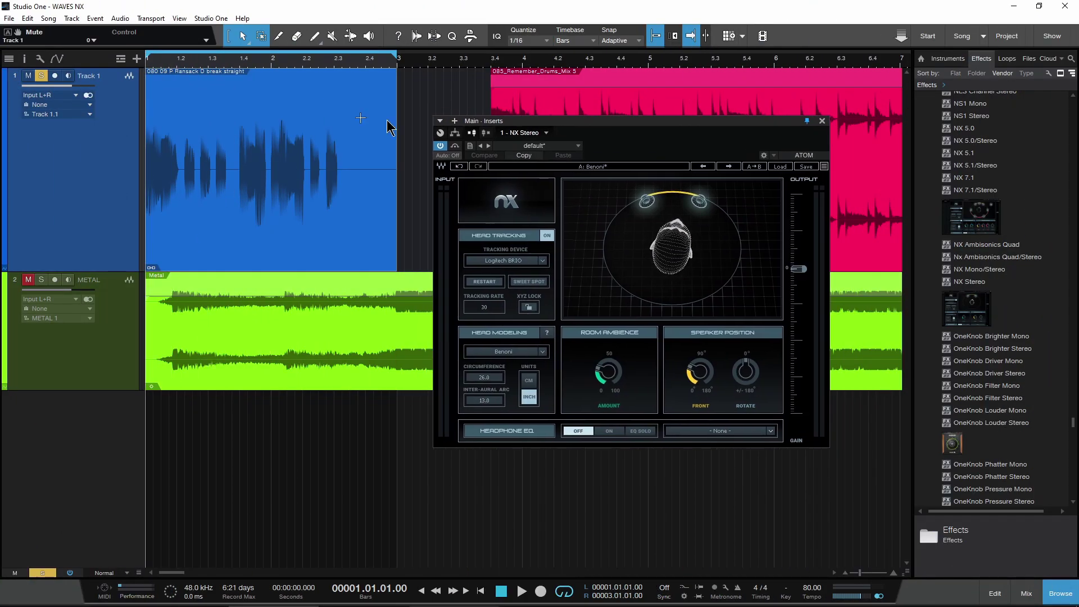
key(space)
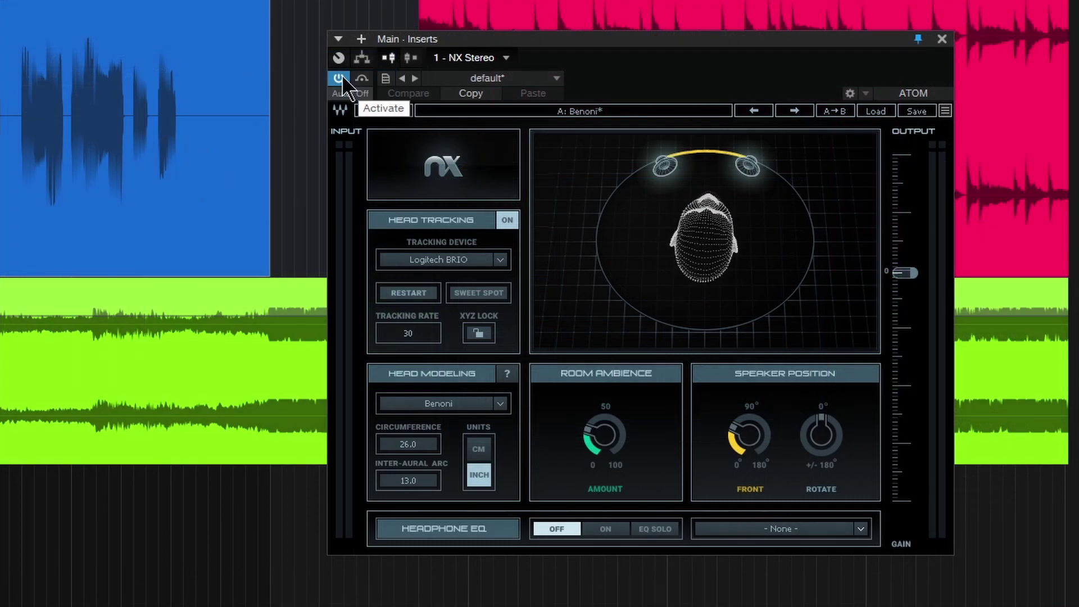
click(340, 77)
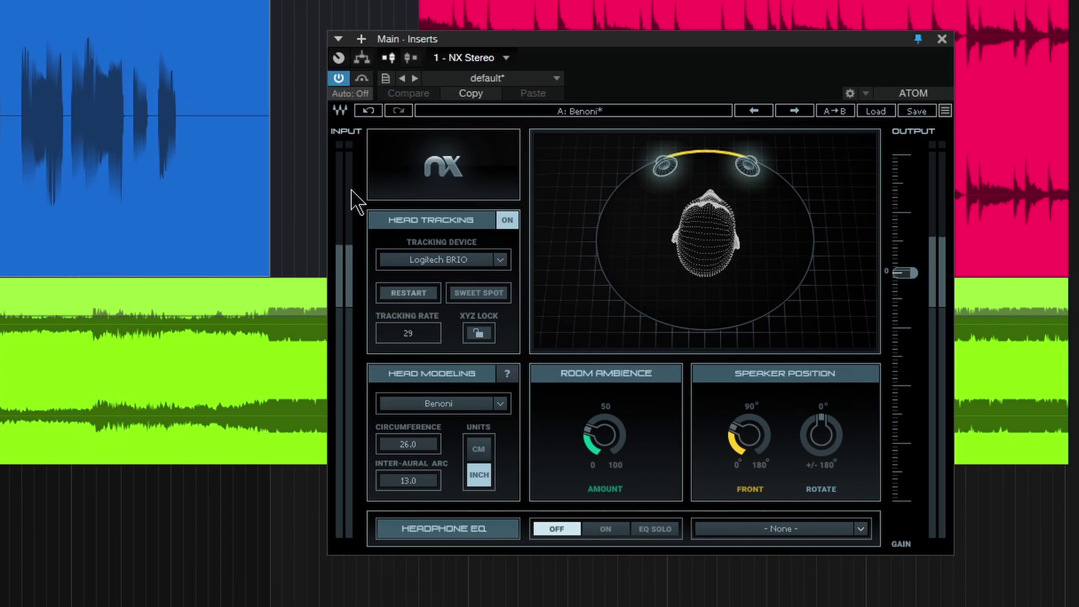
drag(605, 435, 605, 435)
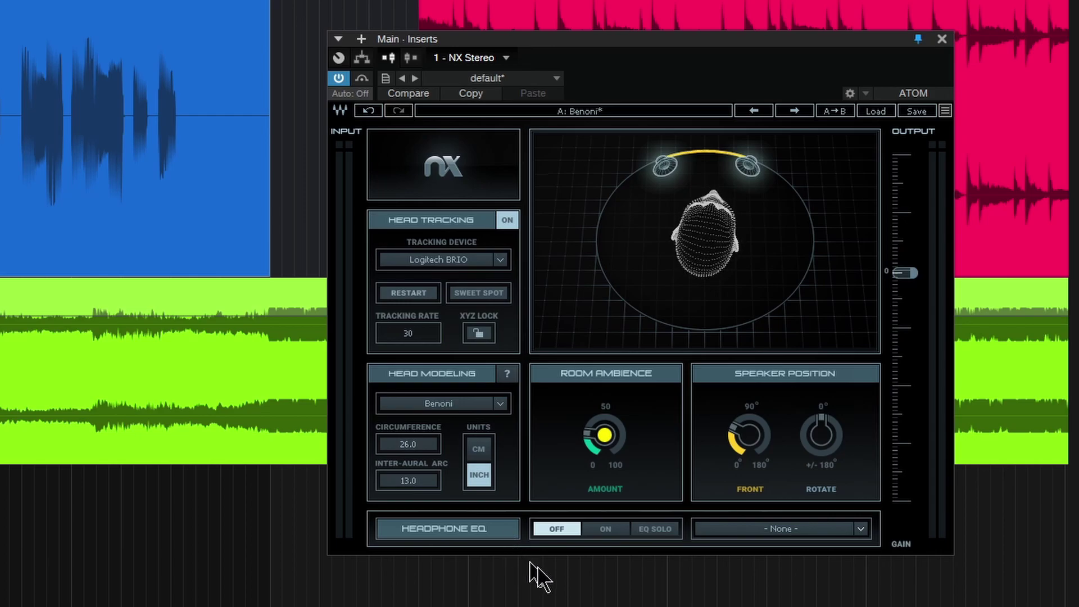
Step: Choose the Sennheiser HD-280 Pro headphone EQ and compare playback with the EQ off and on
click(863, 529)
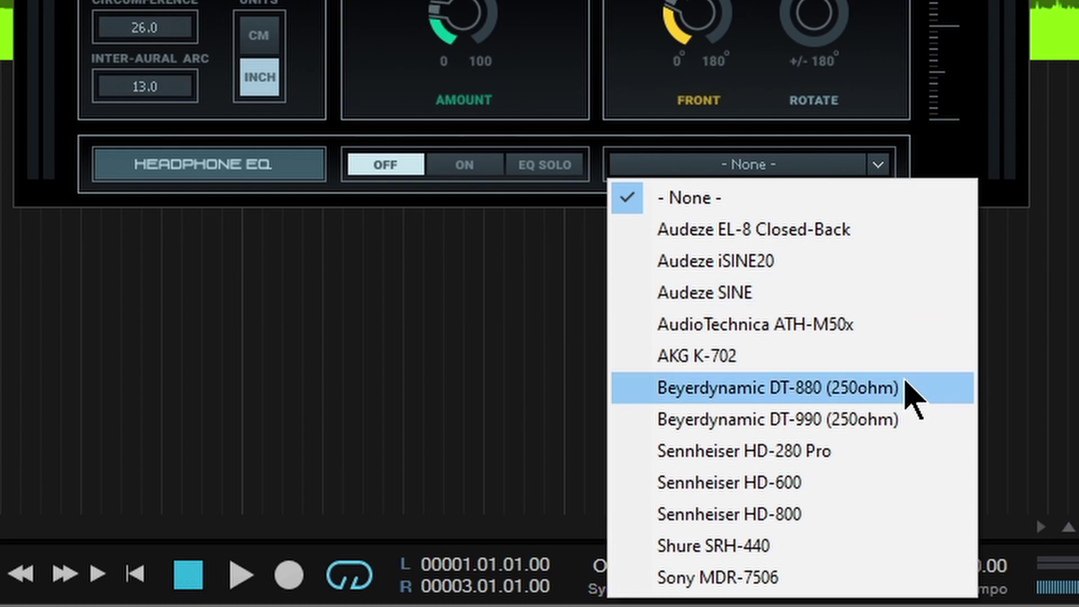
click(821, 452)
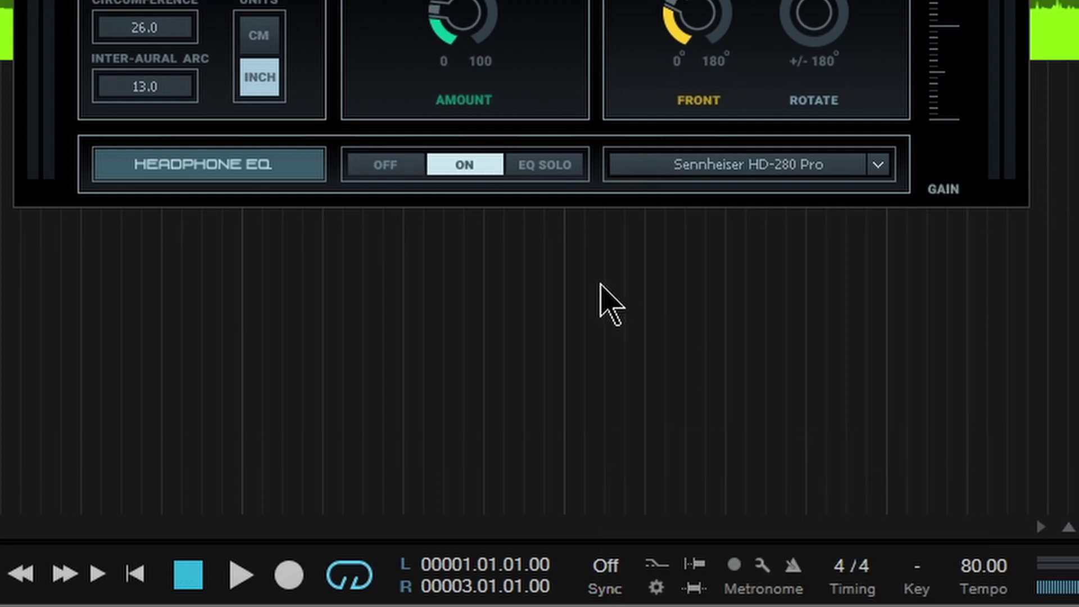
click(383, 169)
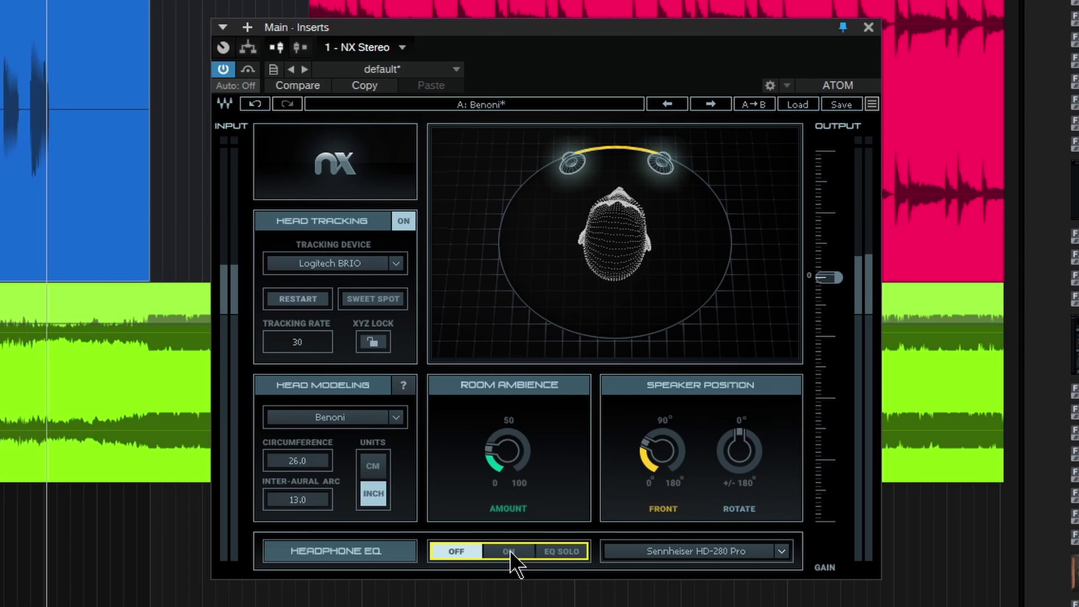
click(510, 551)
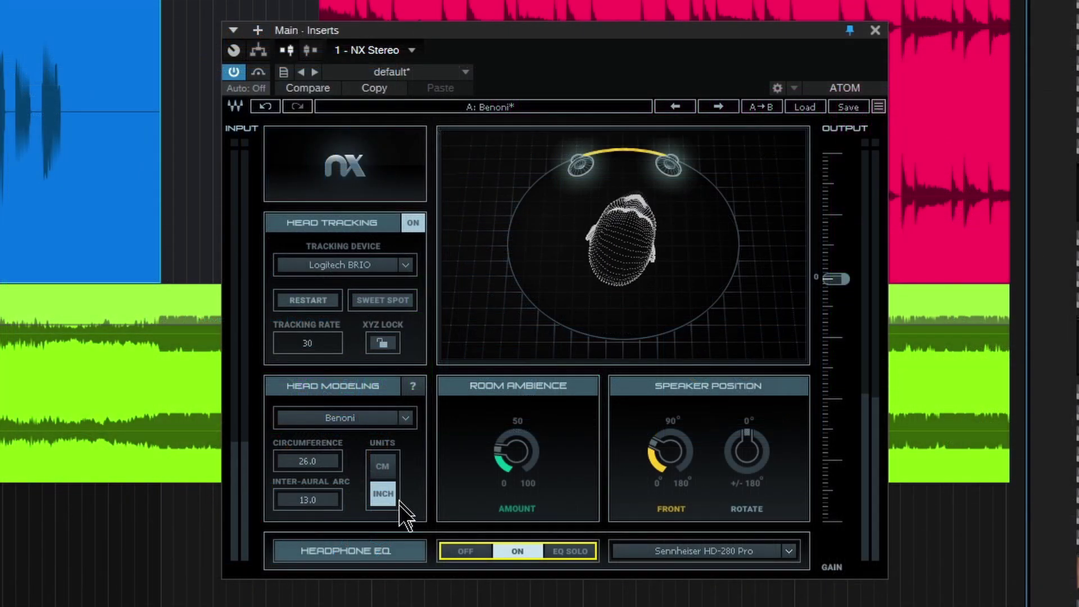
click(575, 428)
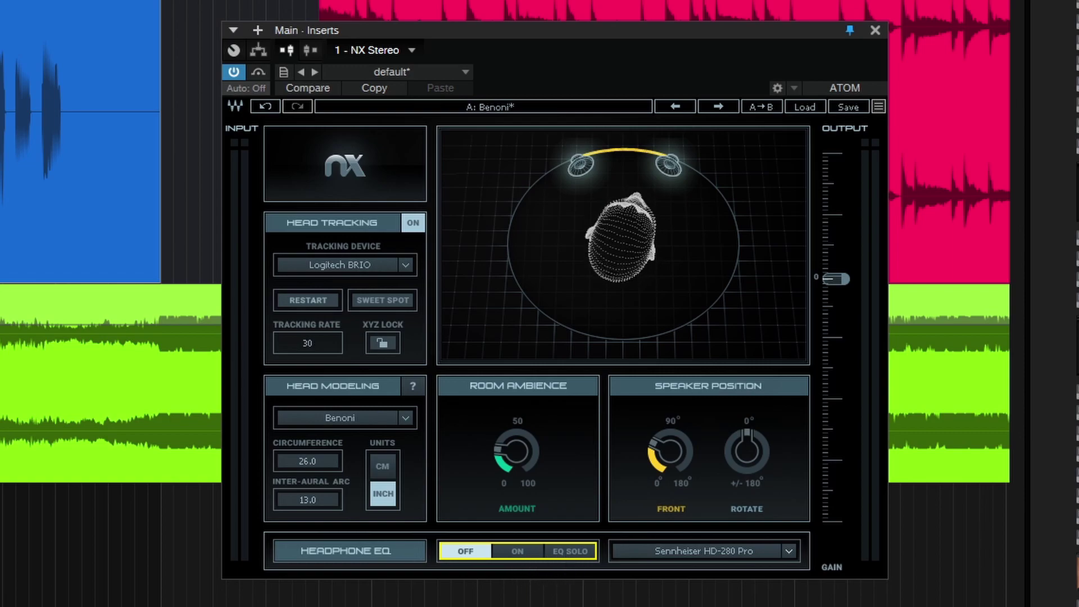
key(alt+Tab)
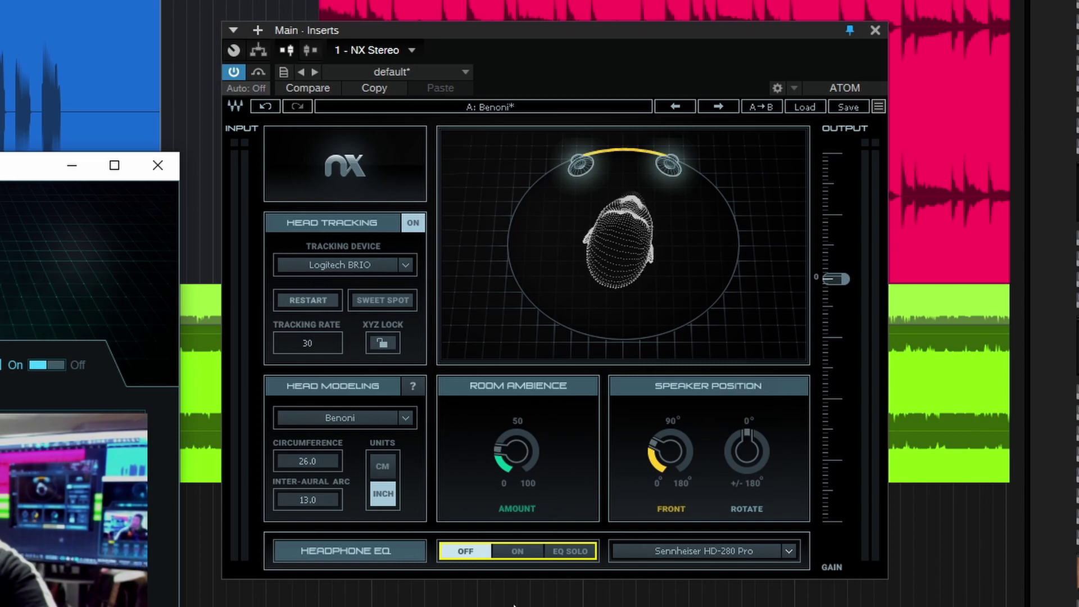
Step: Solo the headphone EQ and widen the front speaker position to 55, leaving the NX Stereo plugin active
click(570, 551)
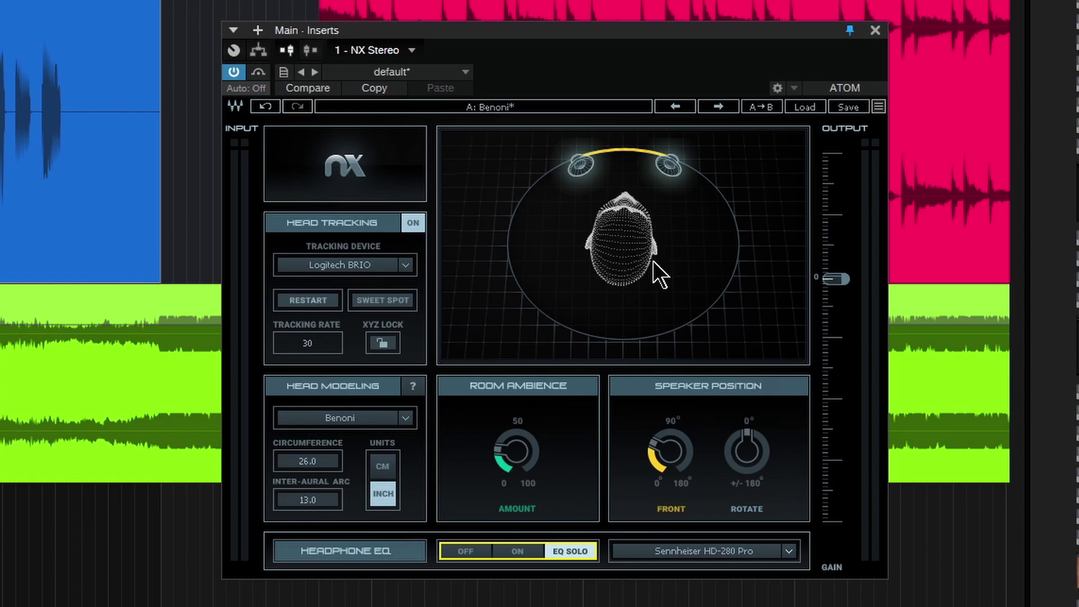
mouse_move(672, 467)
mouse_down()
mouse_move(672, 409)
mouse_move(668, 457)
mouse_up()
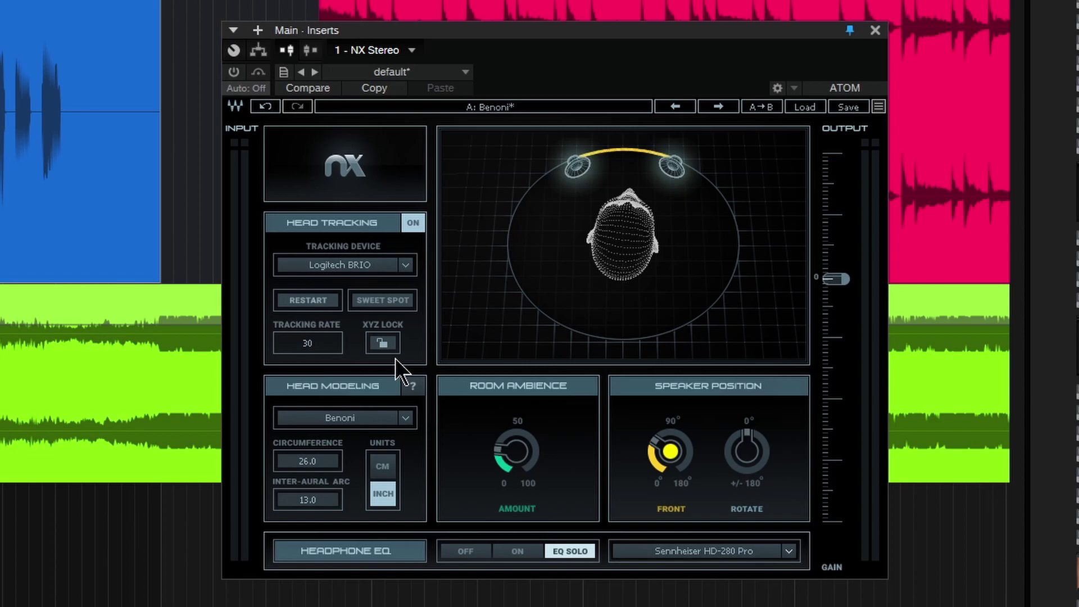
click(234, 73)
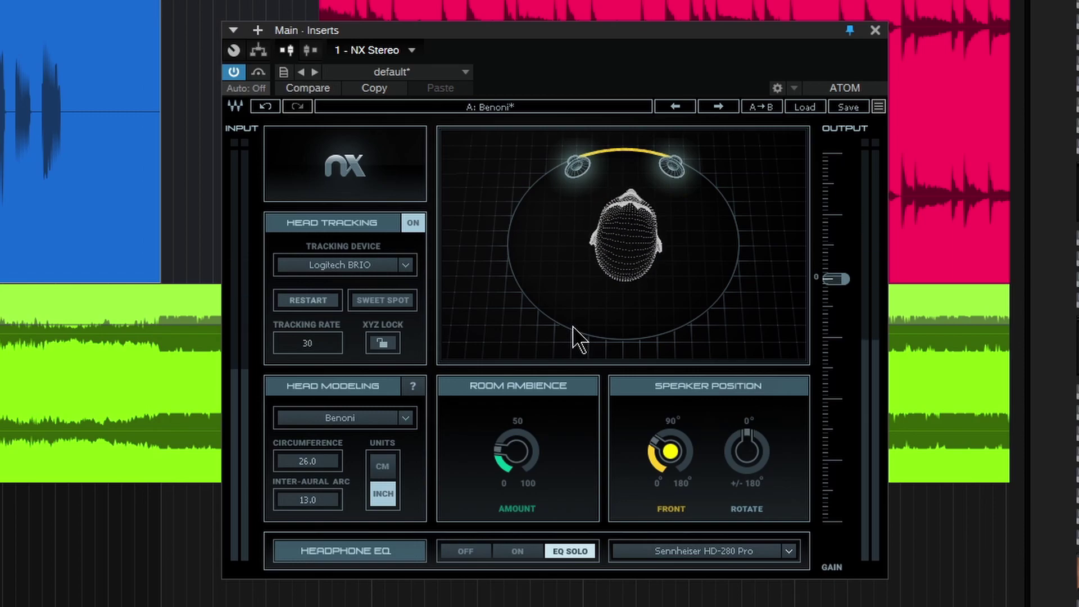
Step: Look through the supported headphone models, keep Sennheiser HD-280 Pro and switch the headphone EQ from solo to on
click(789, 548)
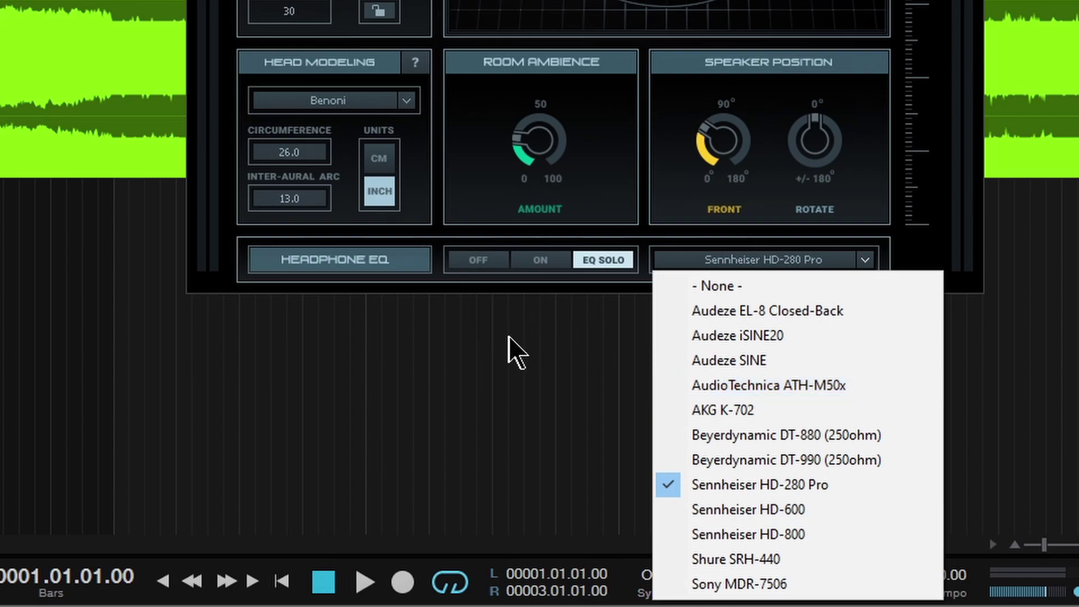
click(548, 260)
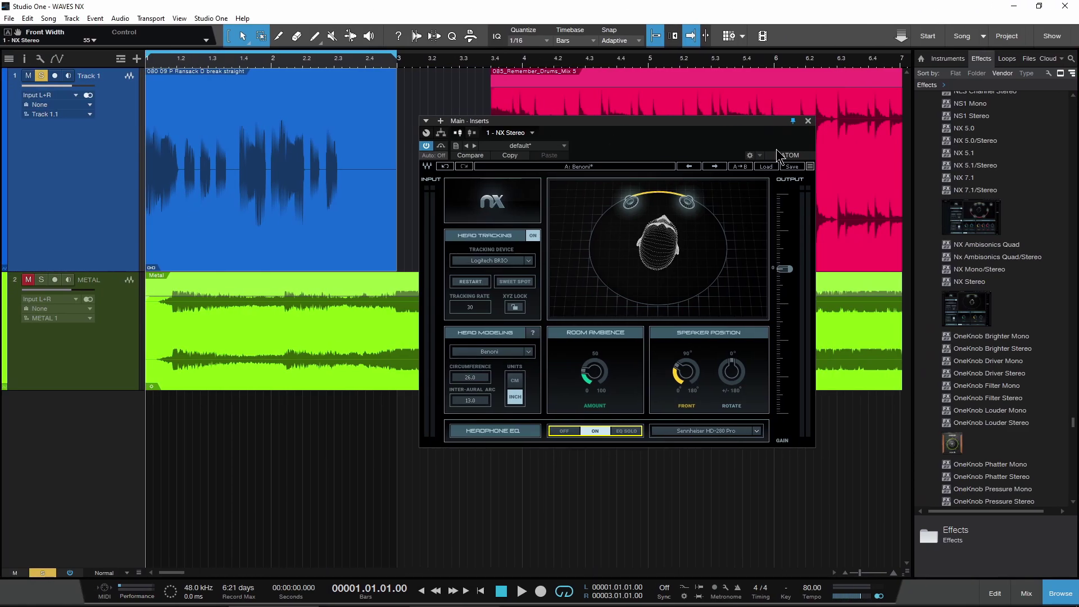
Step: Enlarge the NX Stereo interface to 150% and move its window so it fits on the screen
click(809, 167)
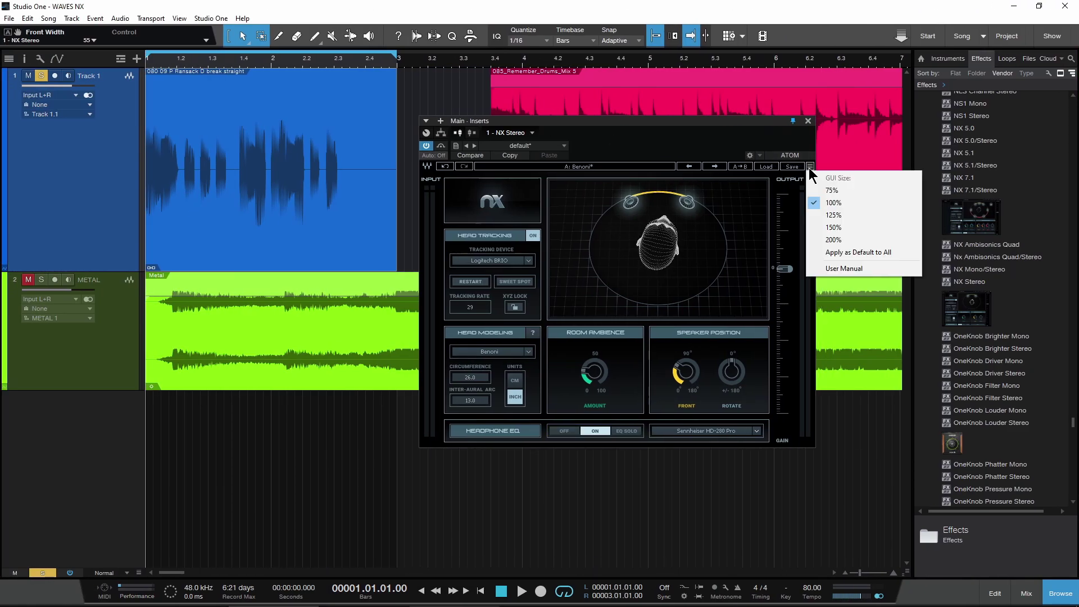
click(843, 227)
drag(817, 131, 730, 80)
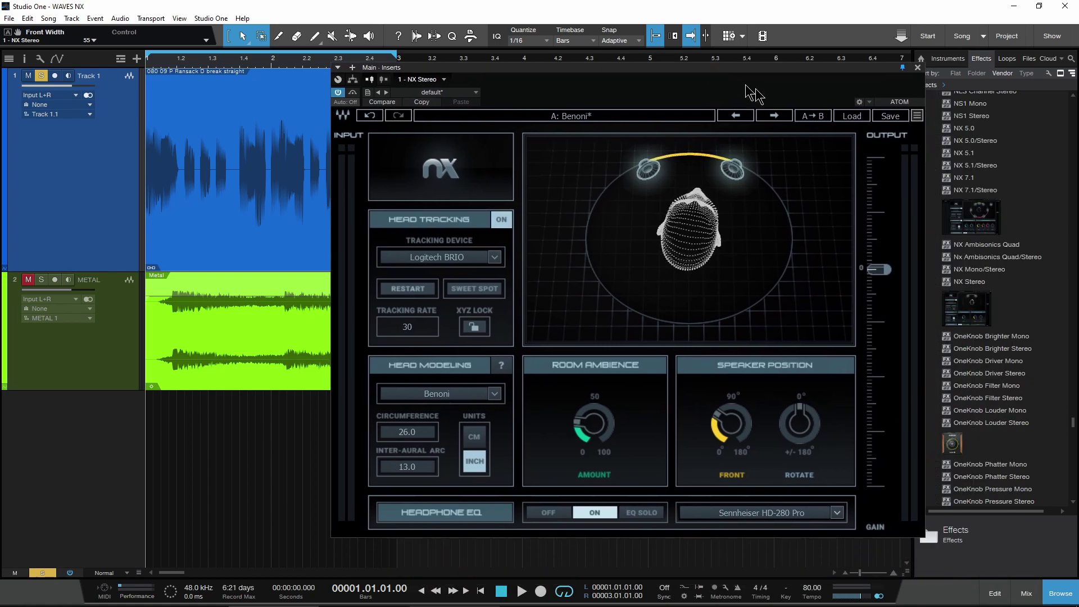
Step: Return the NX Stereo interface to 100% size and reposition its window over the arrangement
click(917, 116)
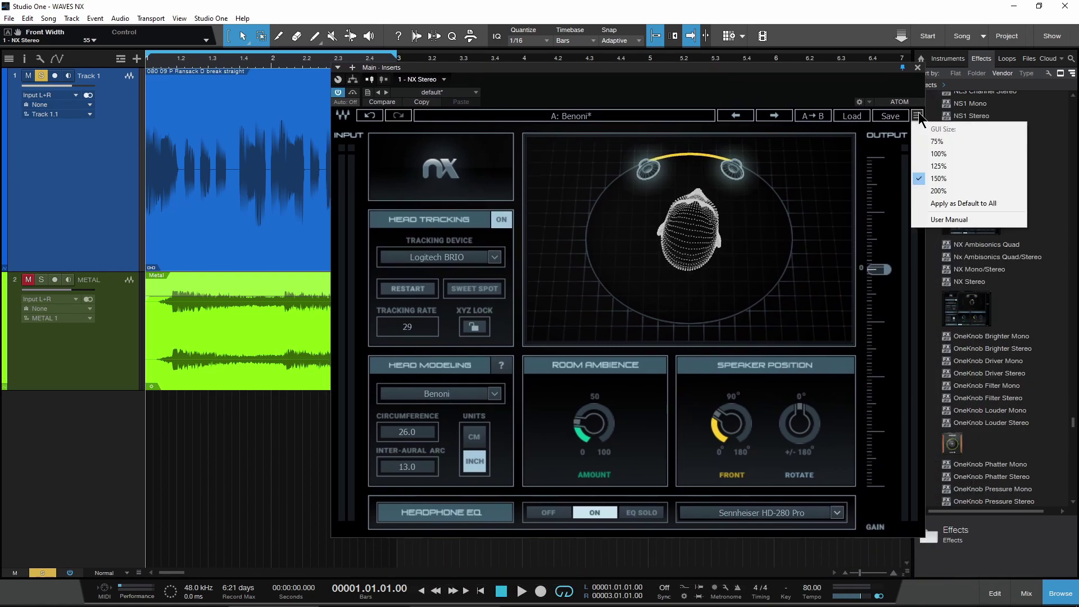
click(939, 154)
drag(543, 77, 657, 120)
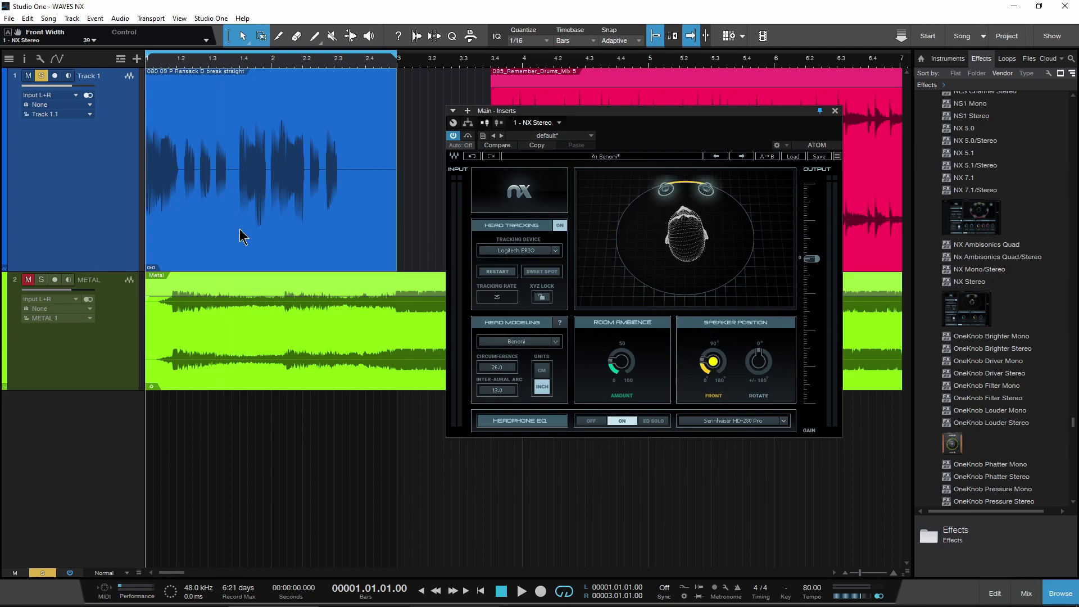
Step: Check the camera tracking in WavesHeadTracker, return to Studio One and play Track 1
click(454, 600)
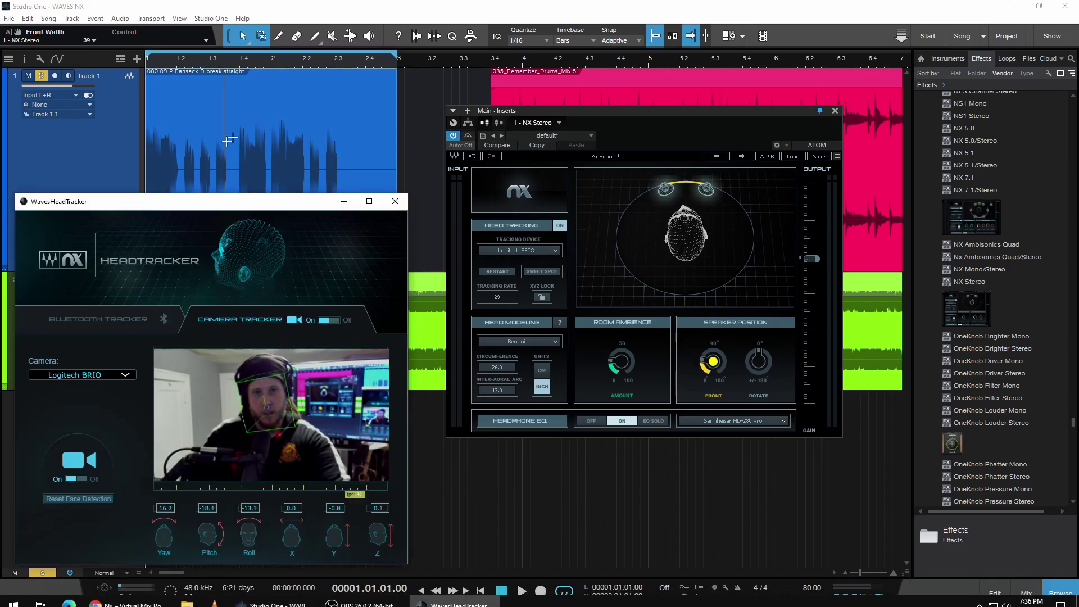
click(308, 8)
key(space)
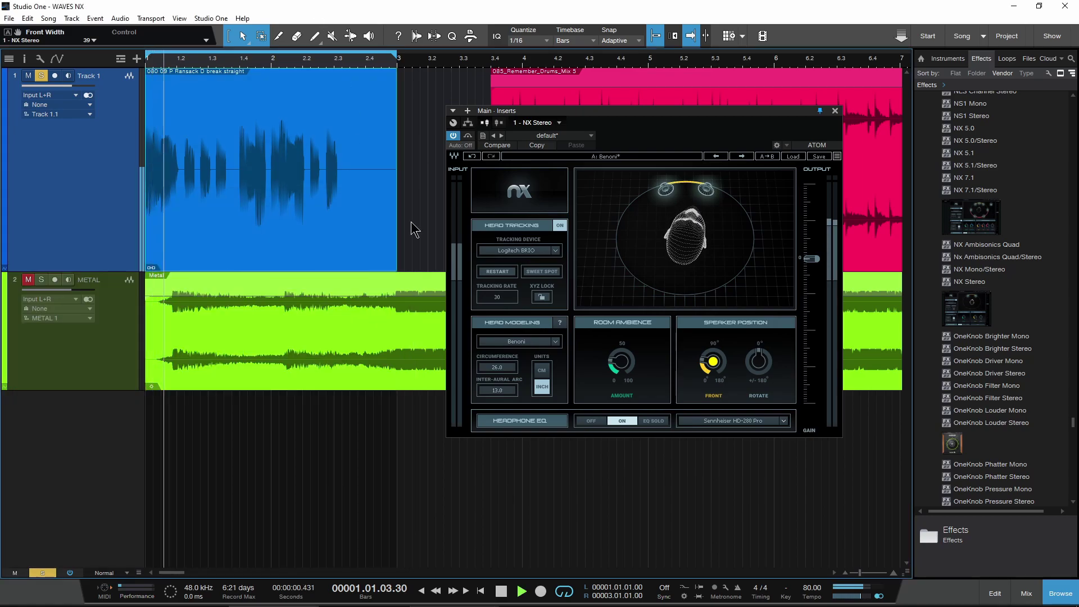
Step: Try the front speaker position at 0°, at 180°, and at a slightly narrower spread
drag(714, 366, 714, 392)
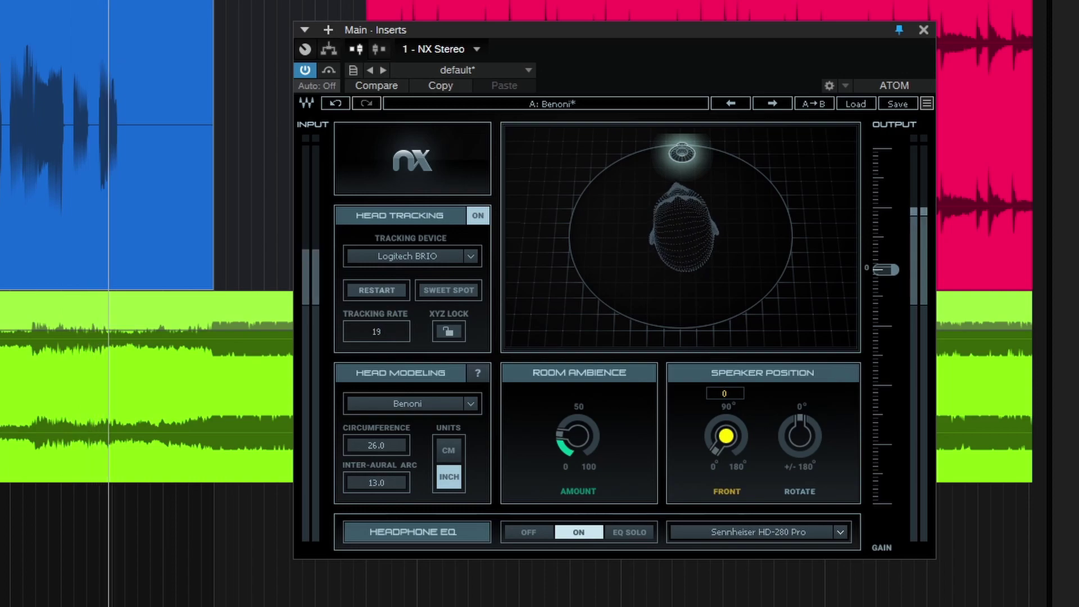
drag(726, 436, 725, 393)
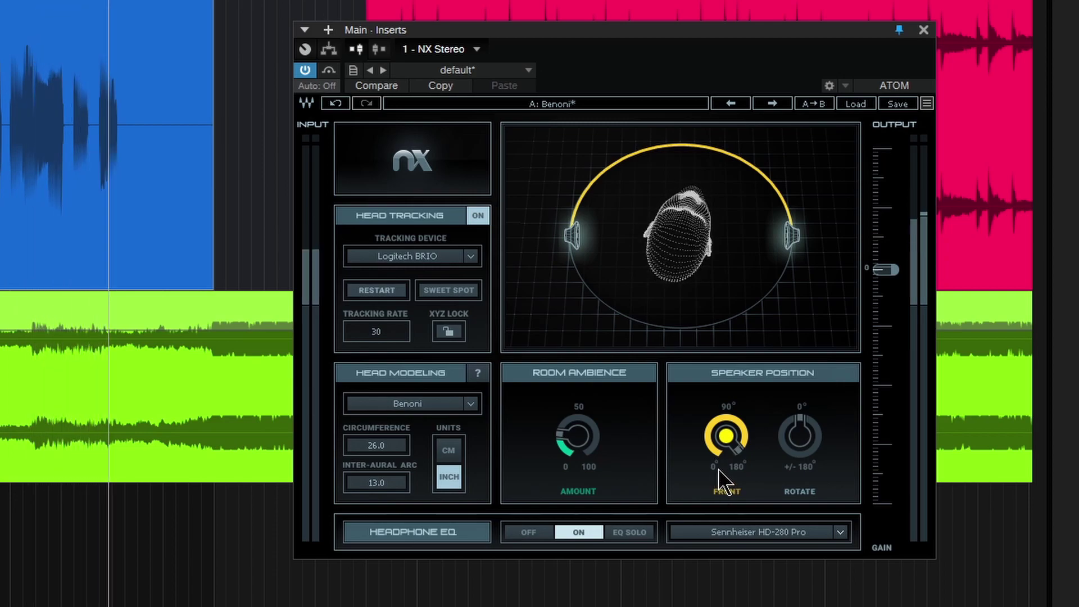
drag(734, 441, 734, 465)
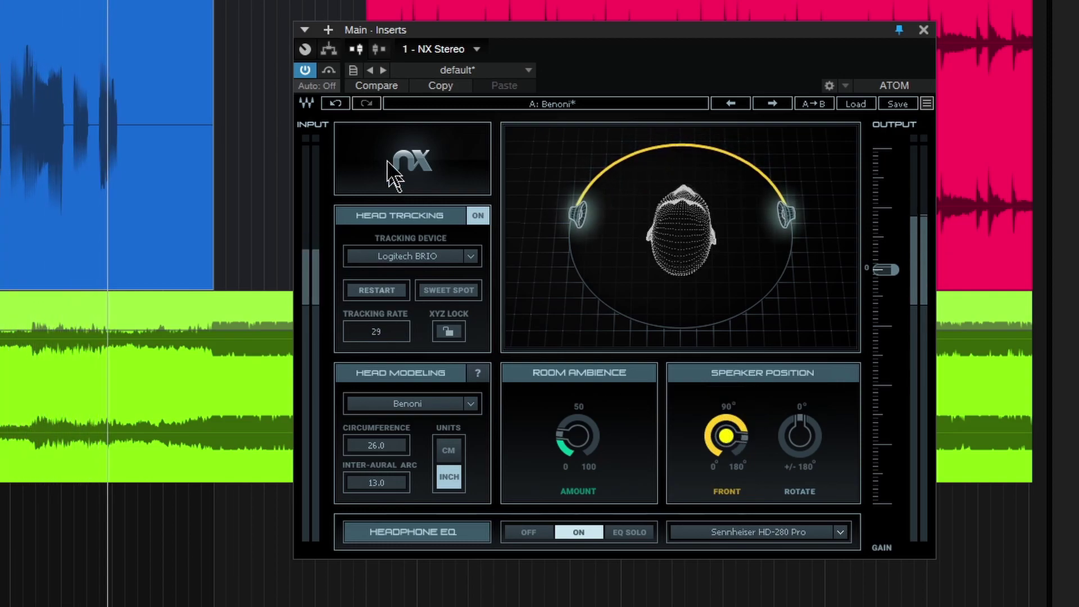
Step: Compare the wide speaker spread with the plugin bypassed and active, and narrow the front speakers again
click(304, 69)
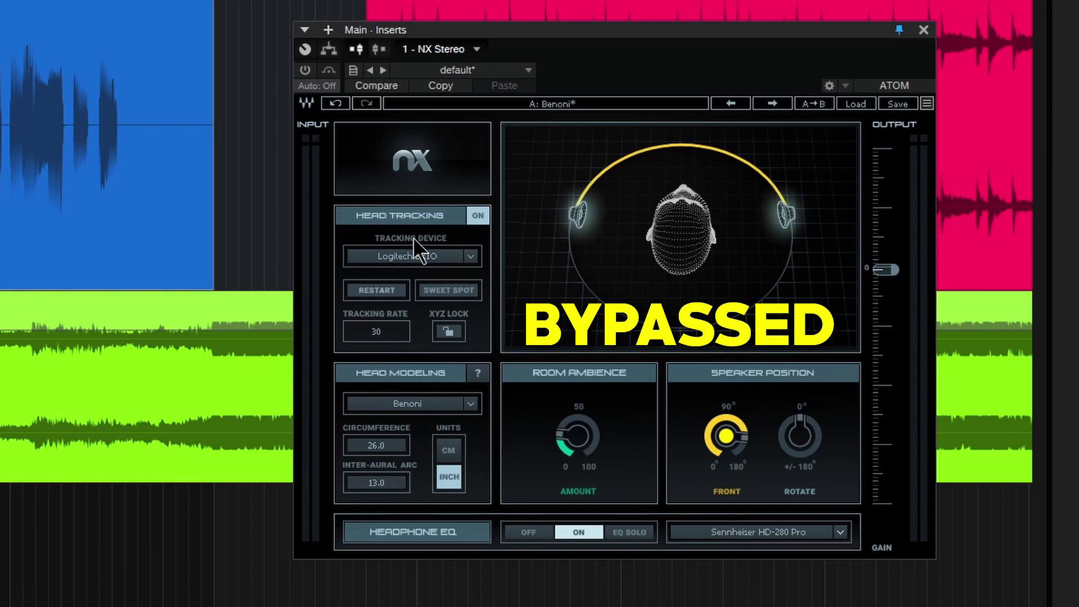
click(304, 70)
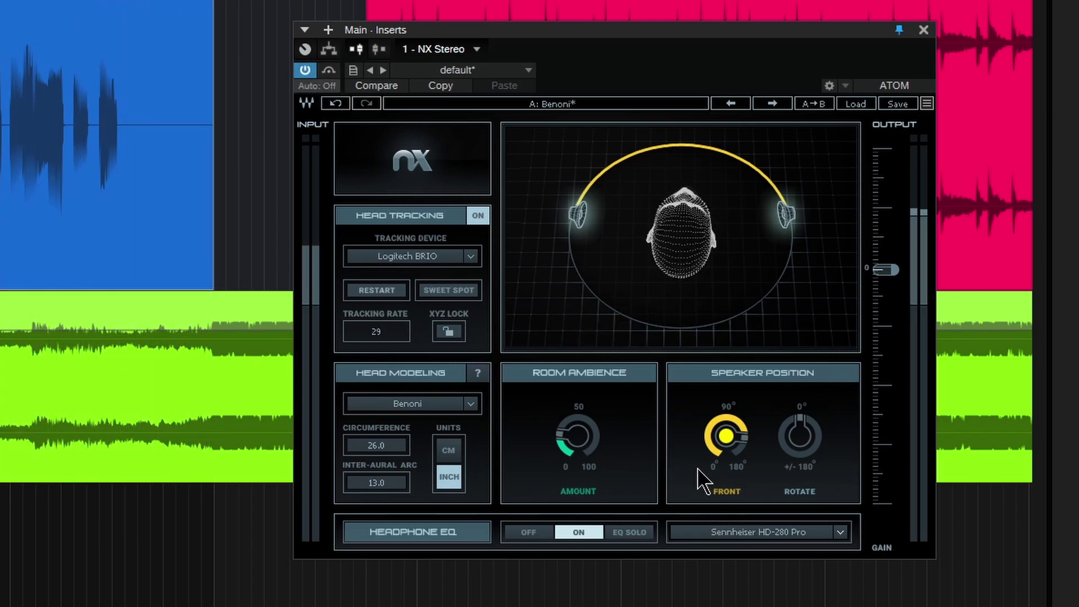
drag(724, 444, 726, 485)
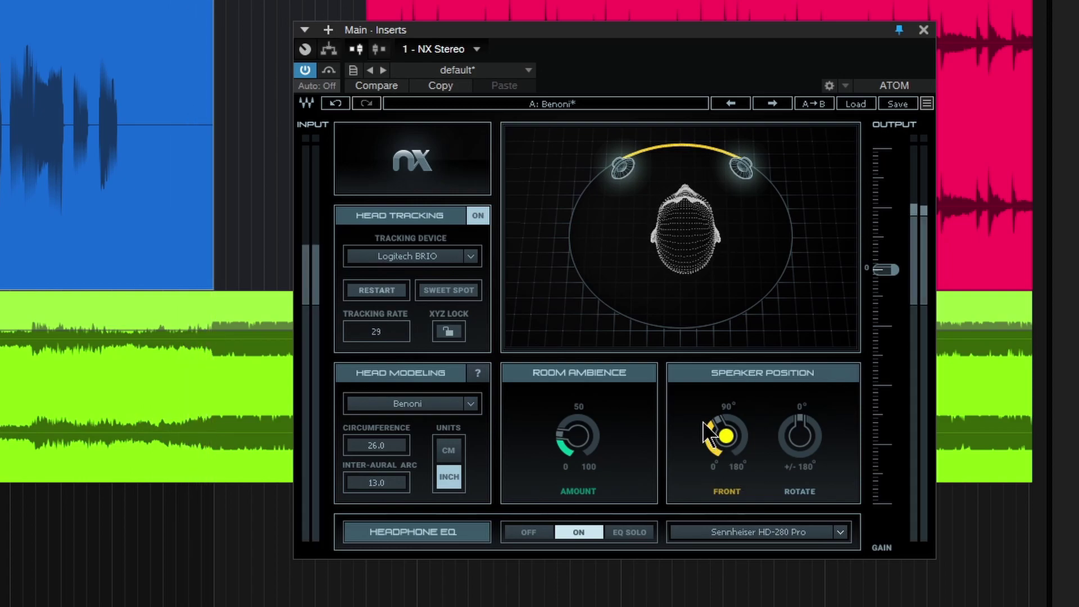
Step: Try rotating the speaker pair toward the listener's left during playback, widening the front position to 172° and narrowing it again
mouse_move(800, 444)
mouse_down()
mouse_move(793, 369)
mouse_move(793, 461)
mouse_up()
key(space)
drag(719, 442, 738, 477)
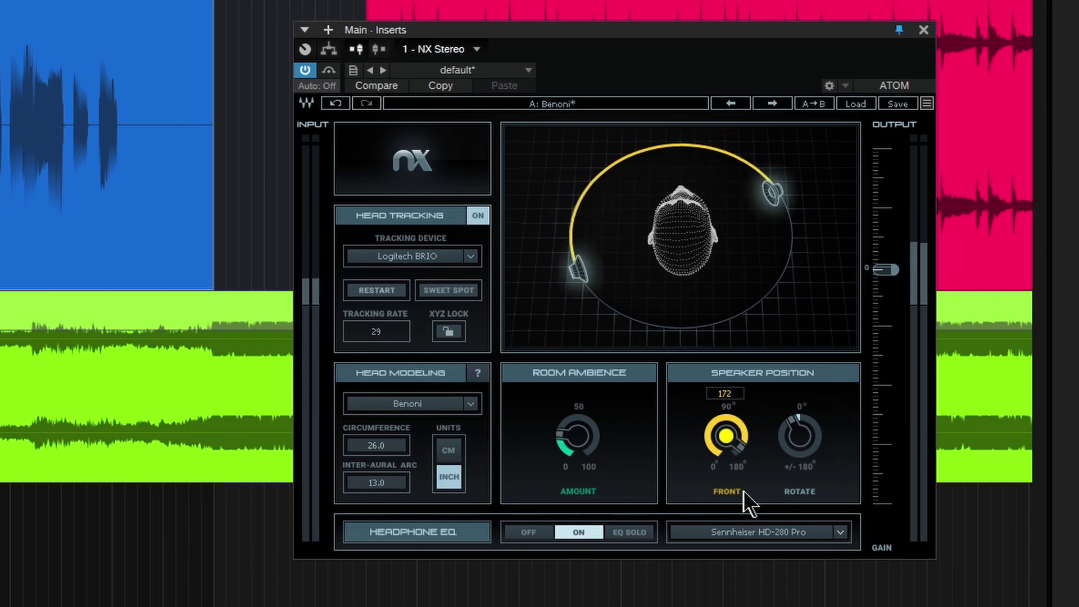
drag(793, 438, 793, 468)
drag(726, 440, 726, 467)
mouse_move(794, 438)
mouse_down()
mouse_move(793, 312)
mouse_move(793, 434)
mouse_up()
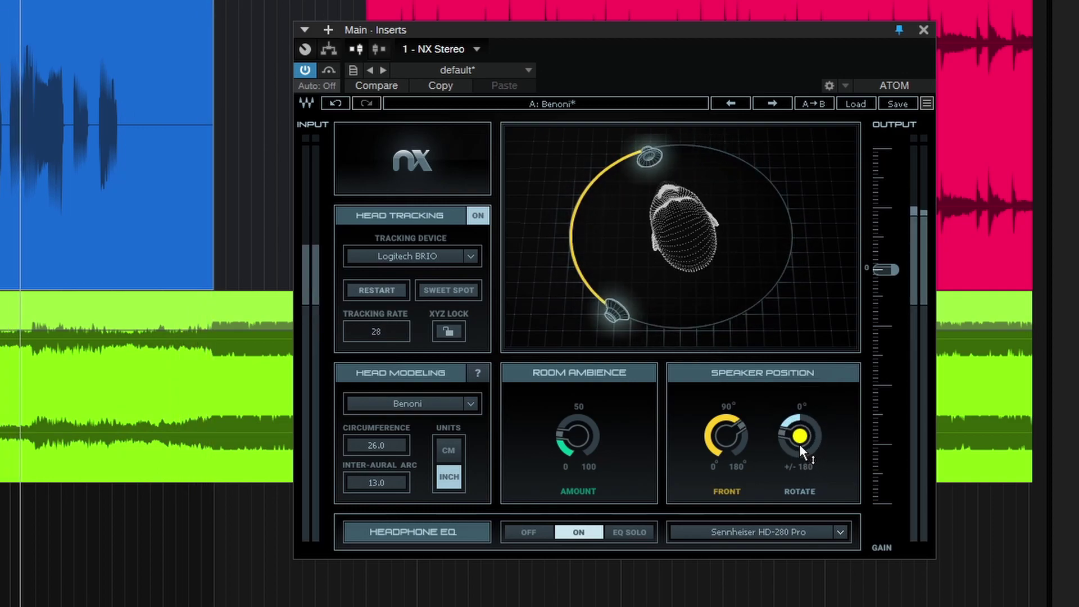
Step: Reset the speaker rotation and front position to their defaults and raise the room ambience amount well above 50
alt+click(799, 444)
alt+click(714, 439)
alt+click(578, 439)
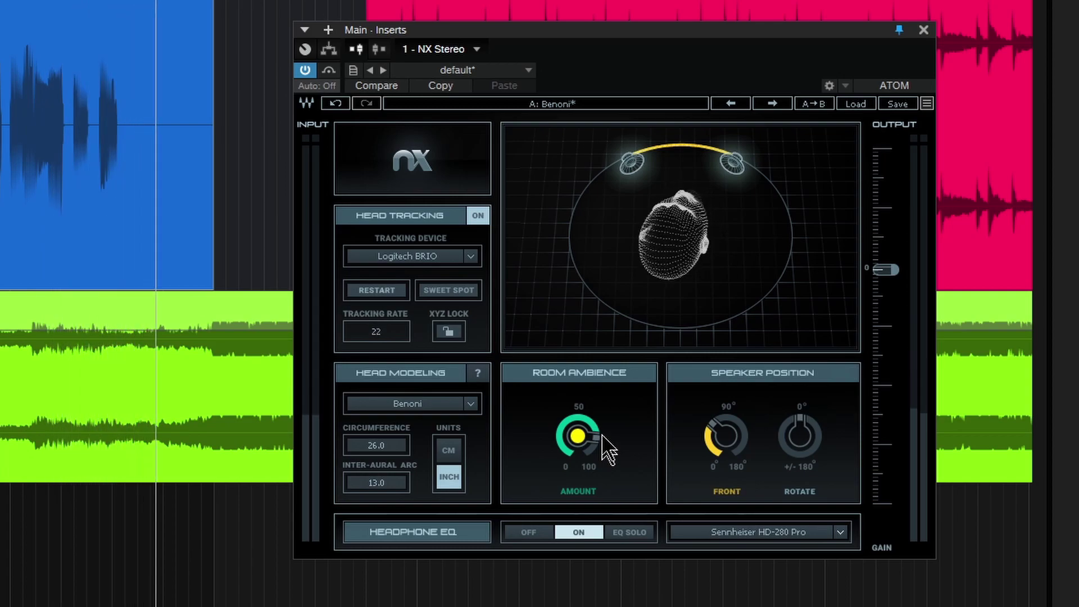
Step: Lower the room ambience amount to 17 and loop playback over the Remember Drums clip on Track 1
drag(578, 431, 589, 454)
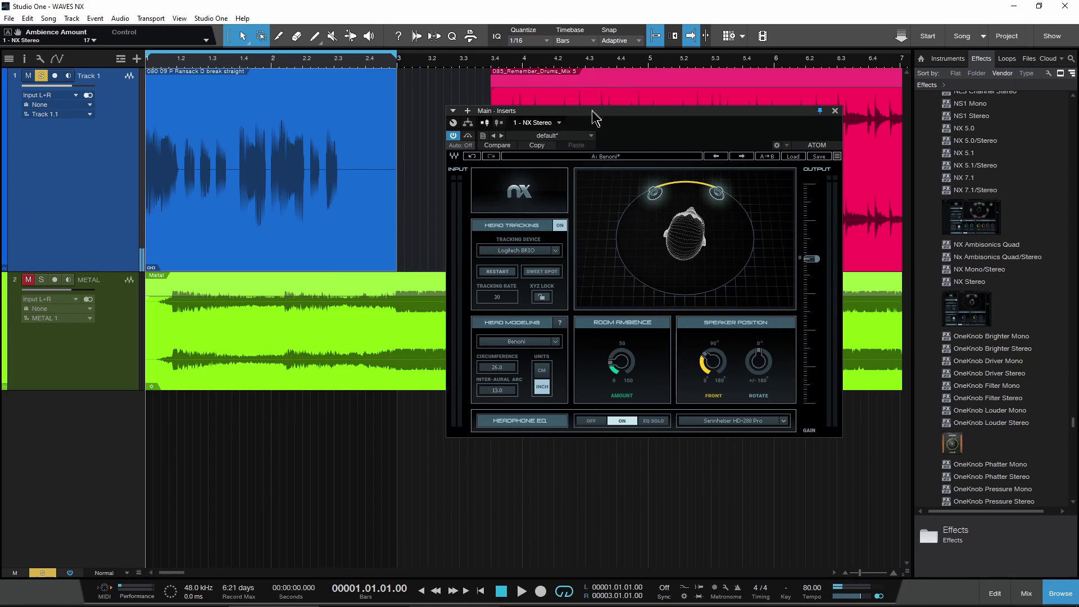
drag(593, 118, 349, 177)
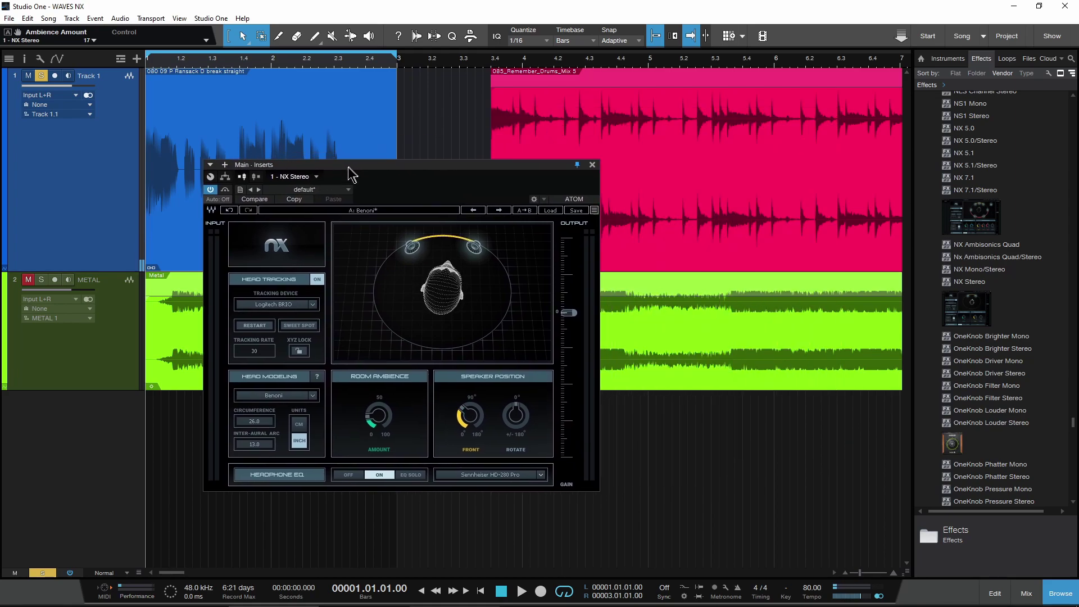
click(679, 227)
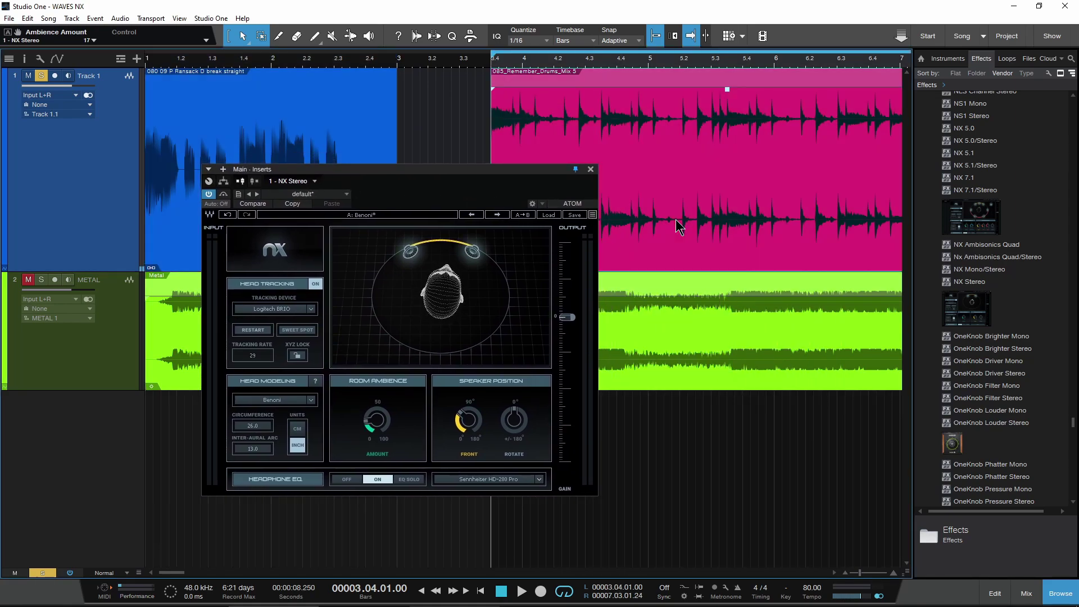
drag(392, 169, 647, 213)
key(space)
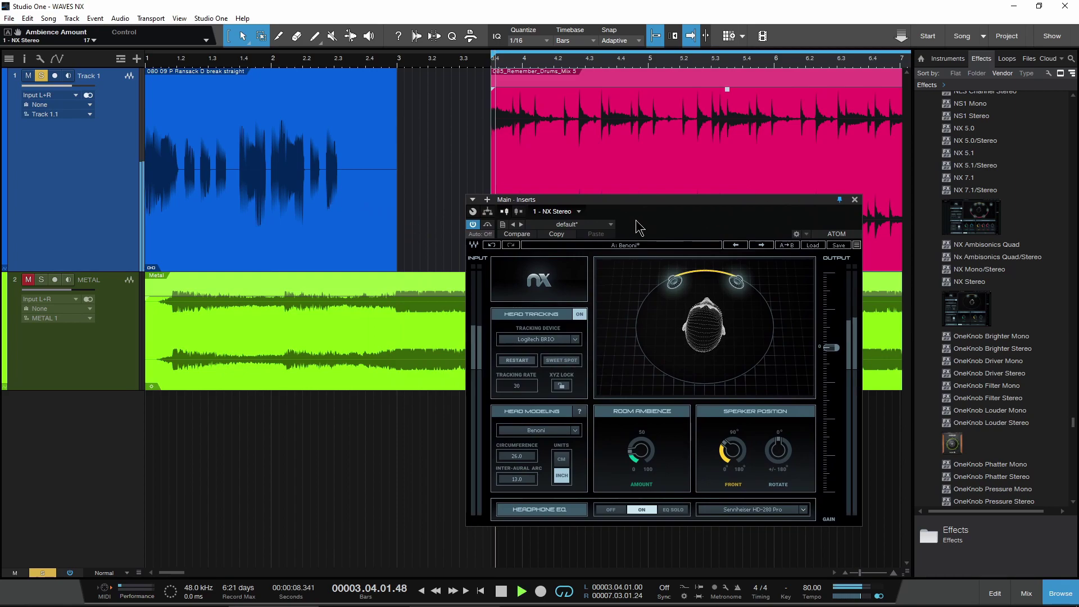
drag(332, 59, 298, 43)
Step: Bring up the WavesHeadTracker camera view during playback and raise the room ambience amount slightly
mouse_move(312, 585)
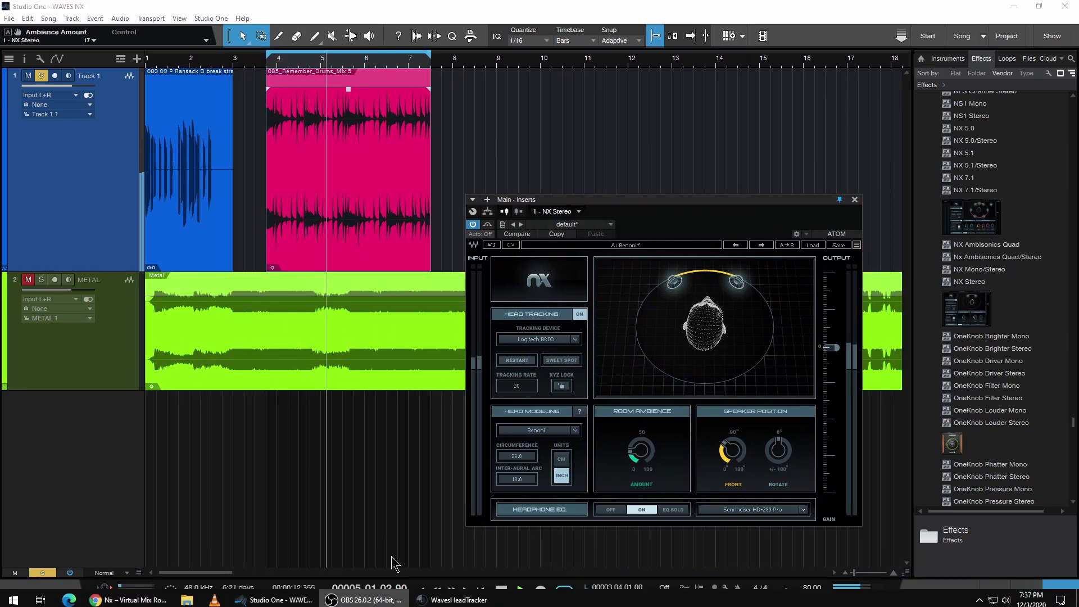
click(451, 600)
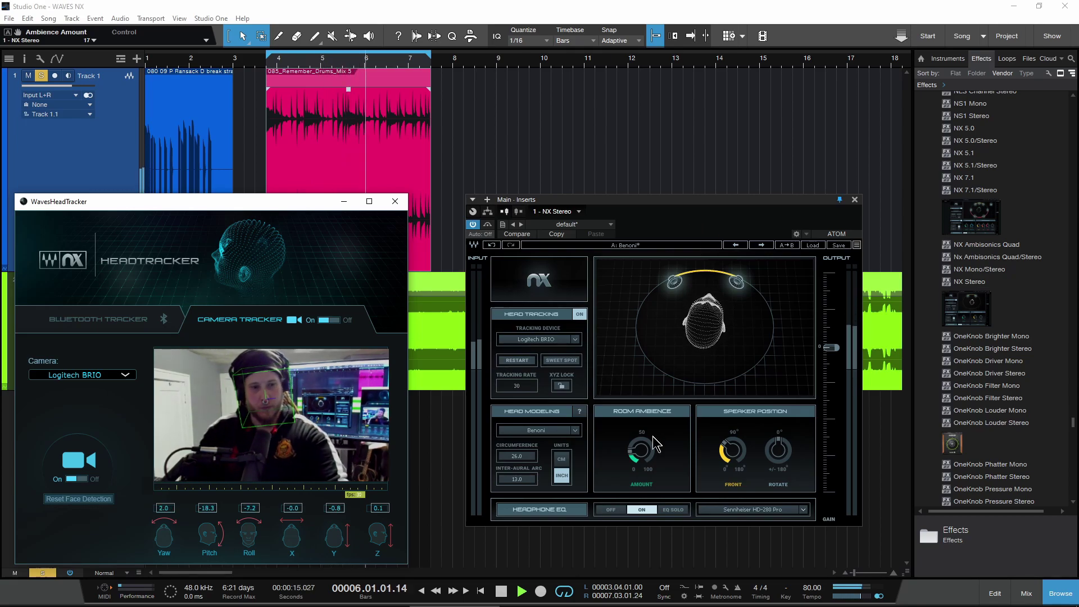
drag(643, 448, 643, 438)
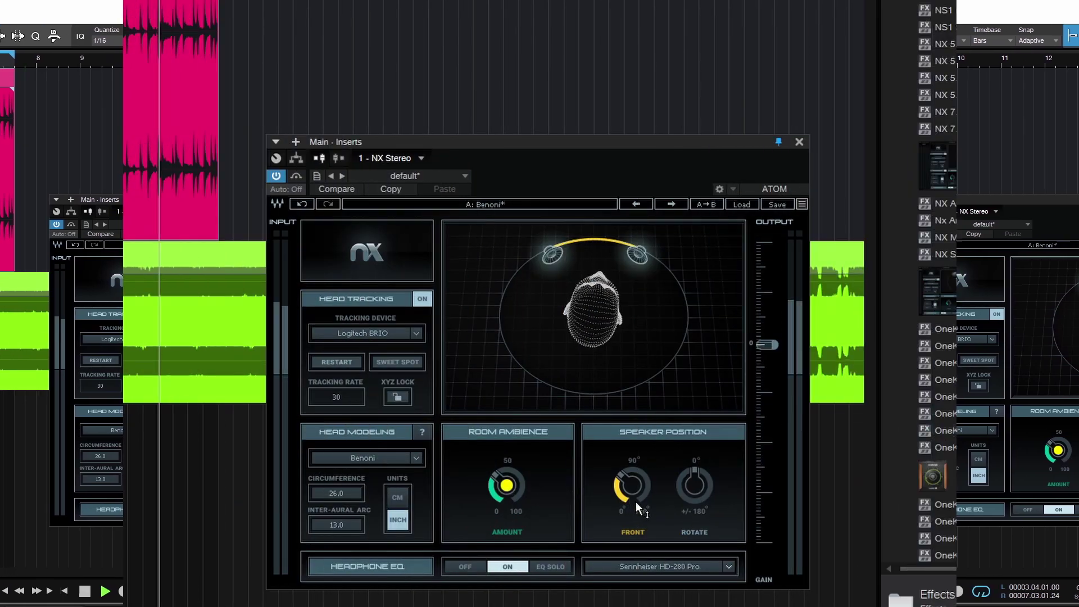
Step: Try the front speakers at their widest spread rotated to -51.2°, and reset the rotation
drag(635, 501, 567, 403)
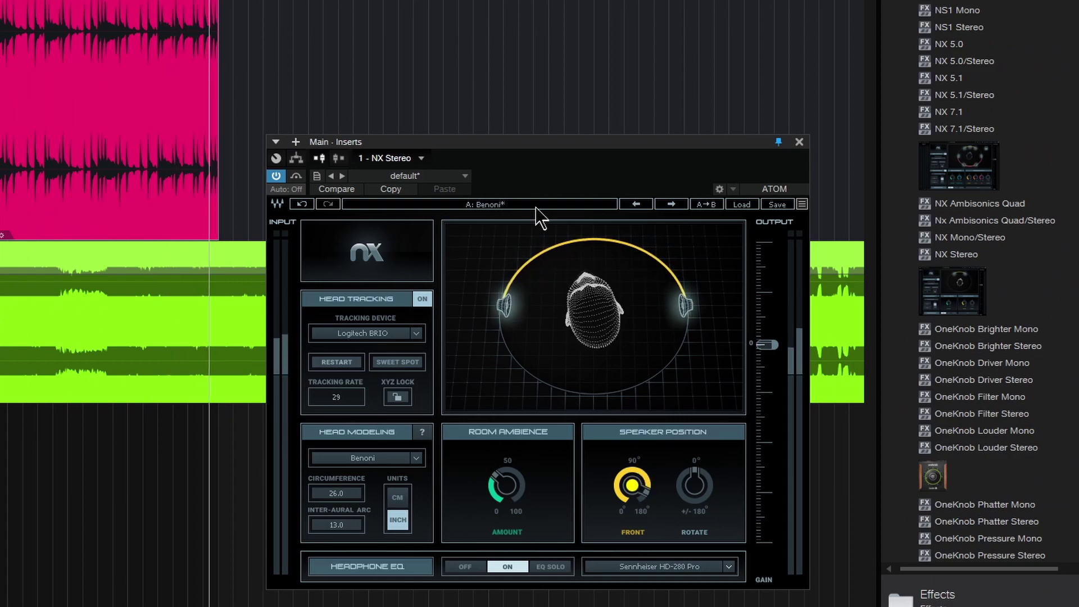
drag(558, 154, 597, 41)
mouse_move(741, 363)
mouse_down()
mouse_move(742, 343)
mouse_move(744, 383)
mouse_up()
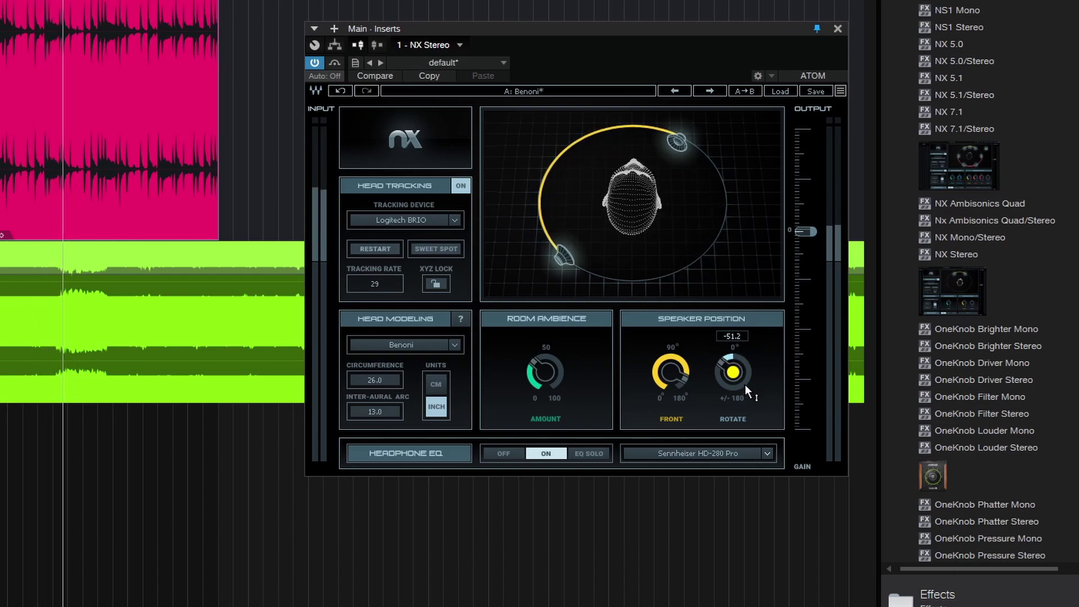
alt+click(738, 373)
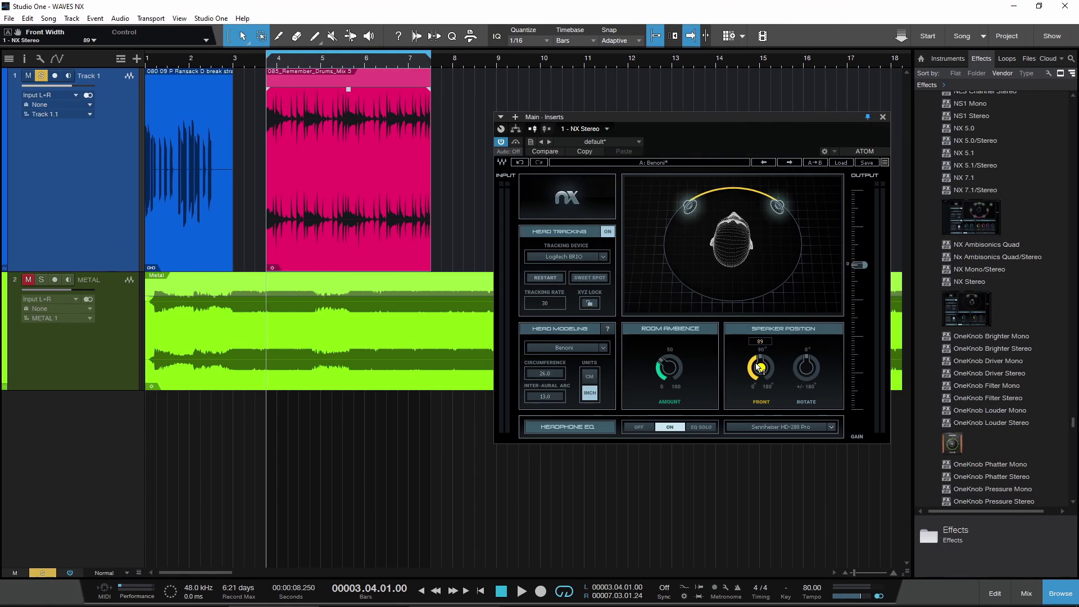
Step: Bring up the WavesHeadTracker camera view again and examine the plugin's preset saving options
click(444, 595)
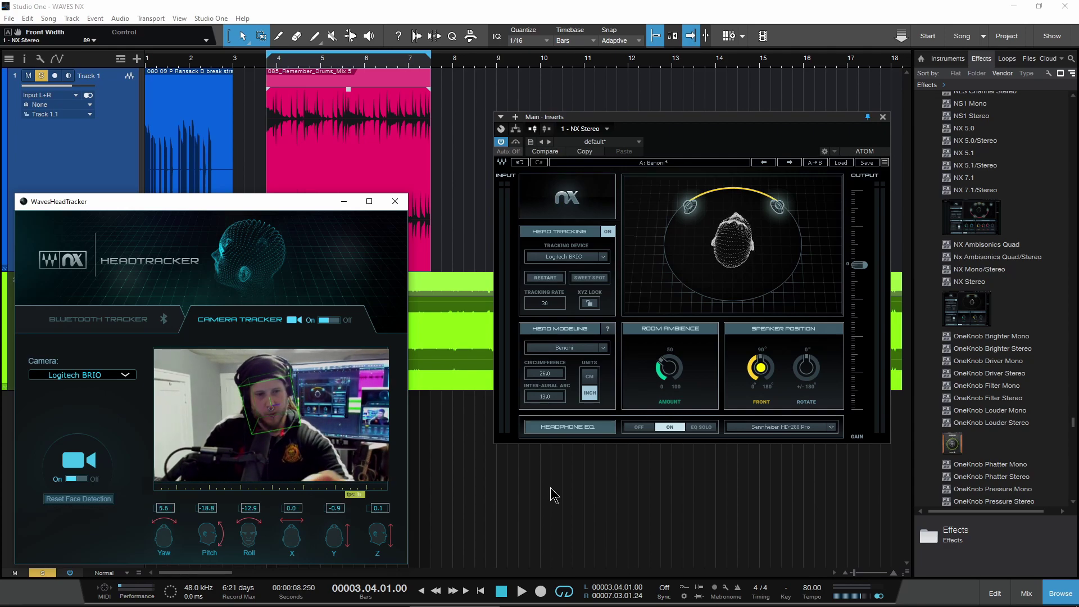
click(866, 163)
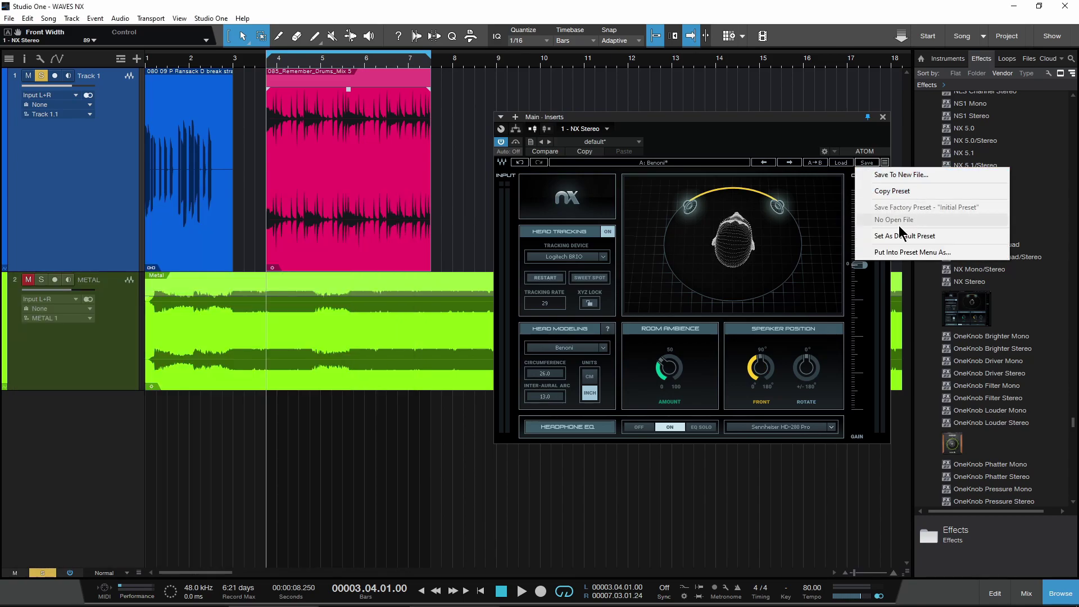
click(828, 133)
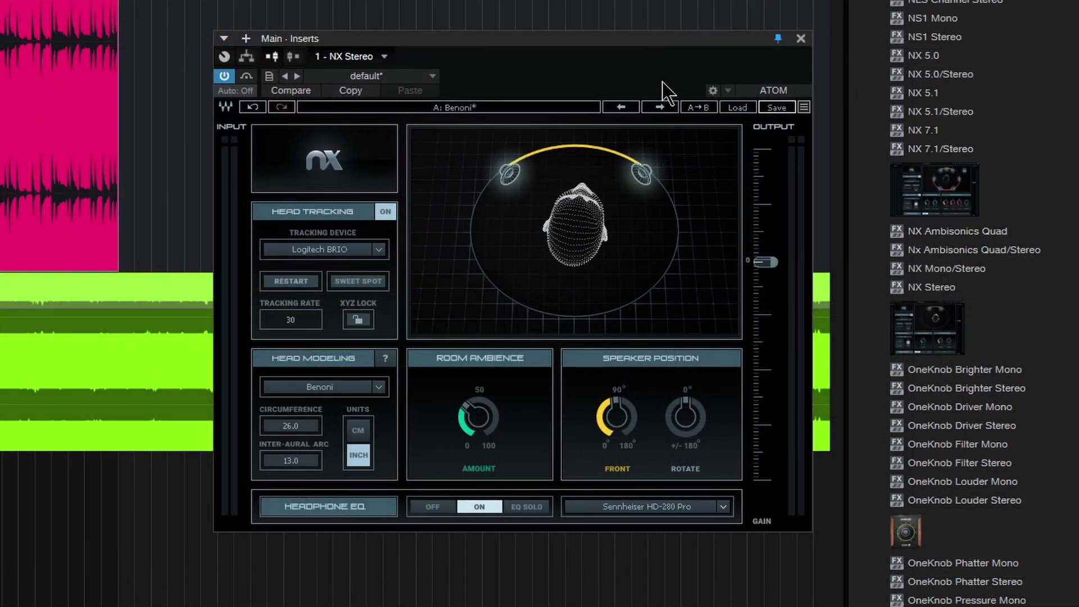
Step: Load the factory presets More Space and At Your Back in turn, and reload the saved user preset
click(729, 108)
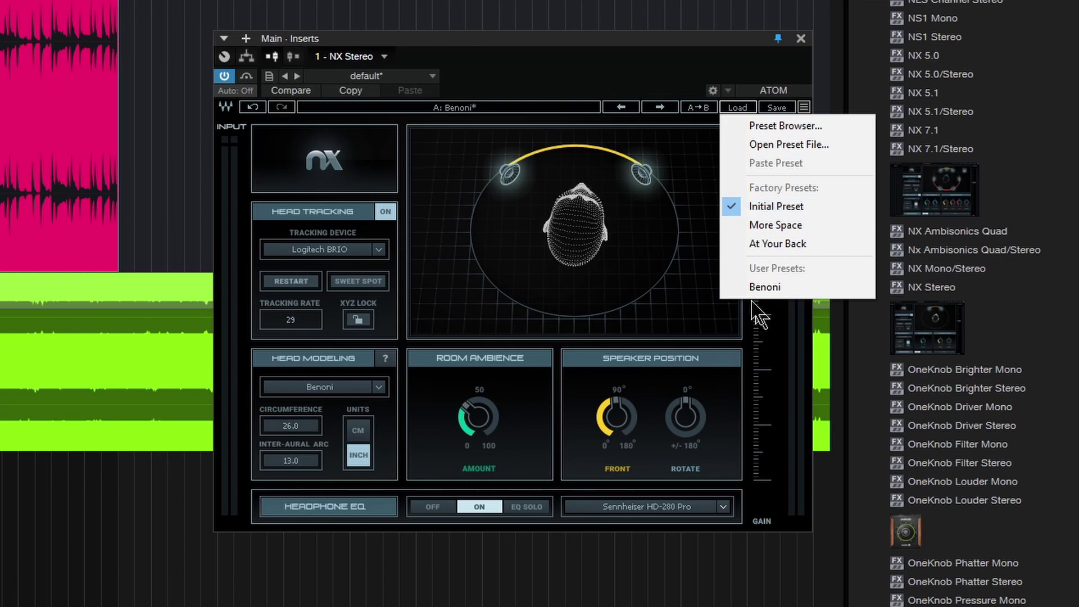
click(798, 224)
click(736, 107)
click(776, 241)
click(737, 106)
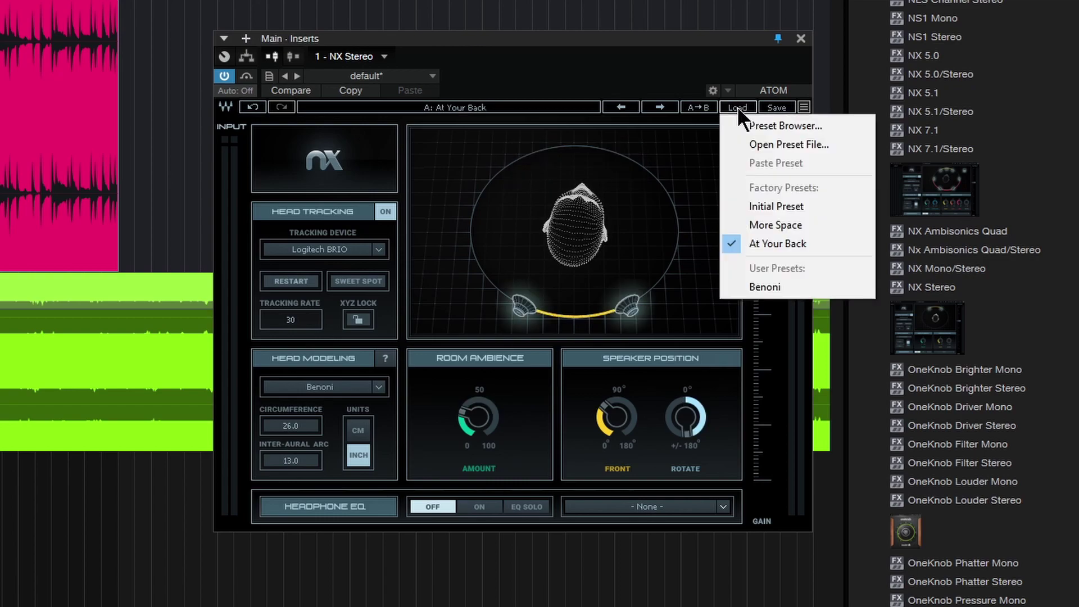
click(767, 288)
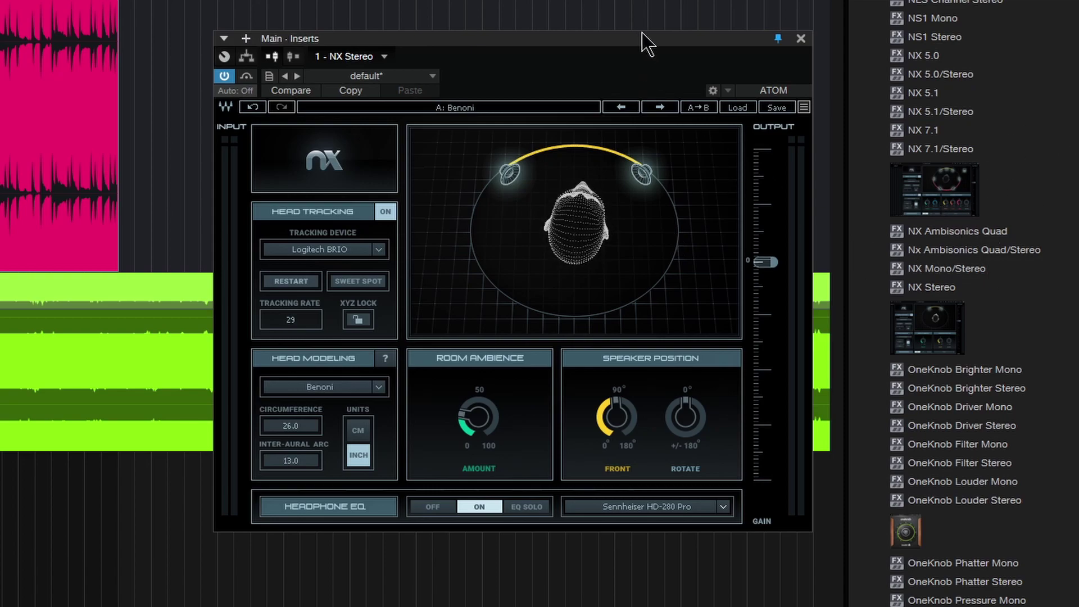
Step: Move the plugin window aside and look through the available NX surround, ambisonics, mono and stereo versions in the effects list
drag(637, 38, 464, 32)
scroll(951, 232, up, 3)
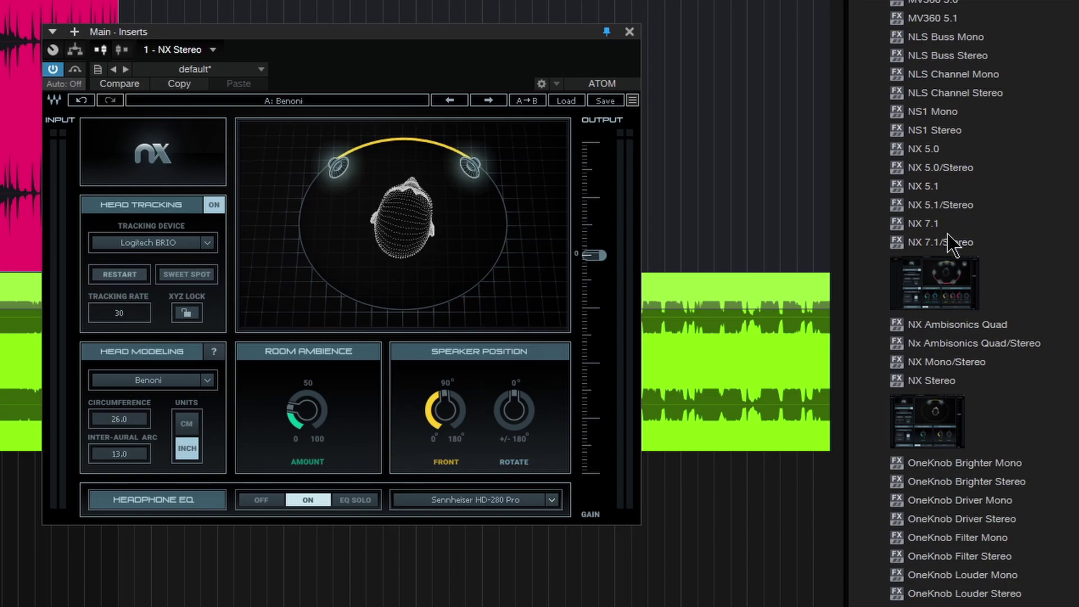
scroll(951, 245, down, 2)
scroll(1020, 191, down, 1)
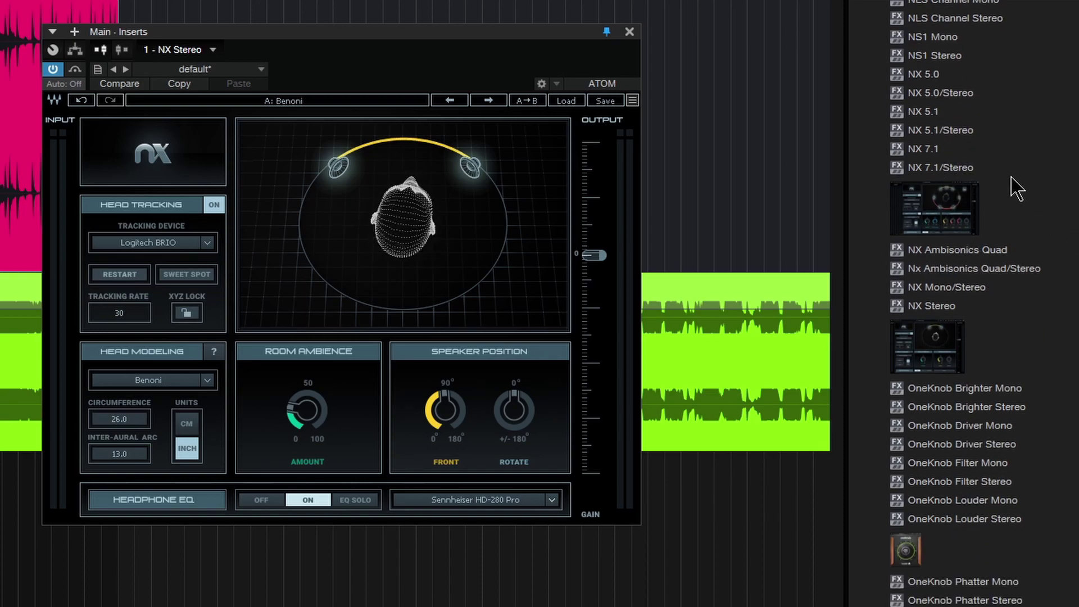
scroll(1000, 313, down, 1)
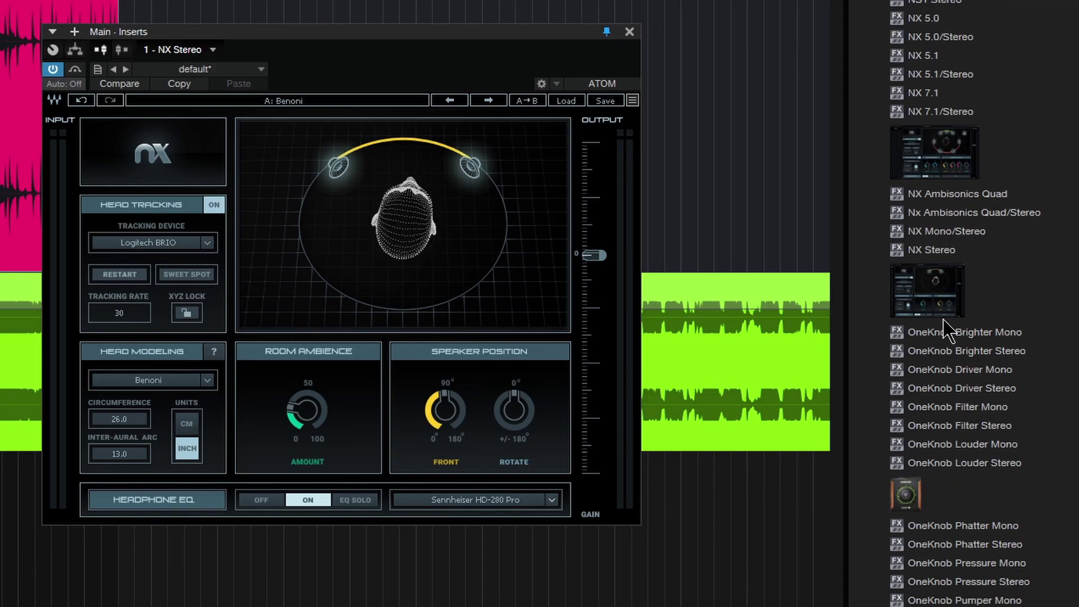
scroll(948, 330, down, 1)
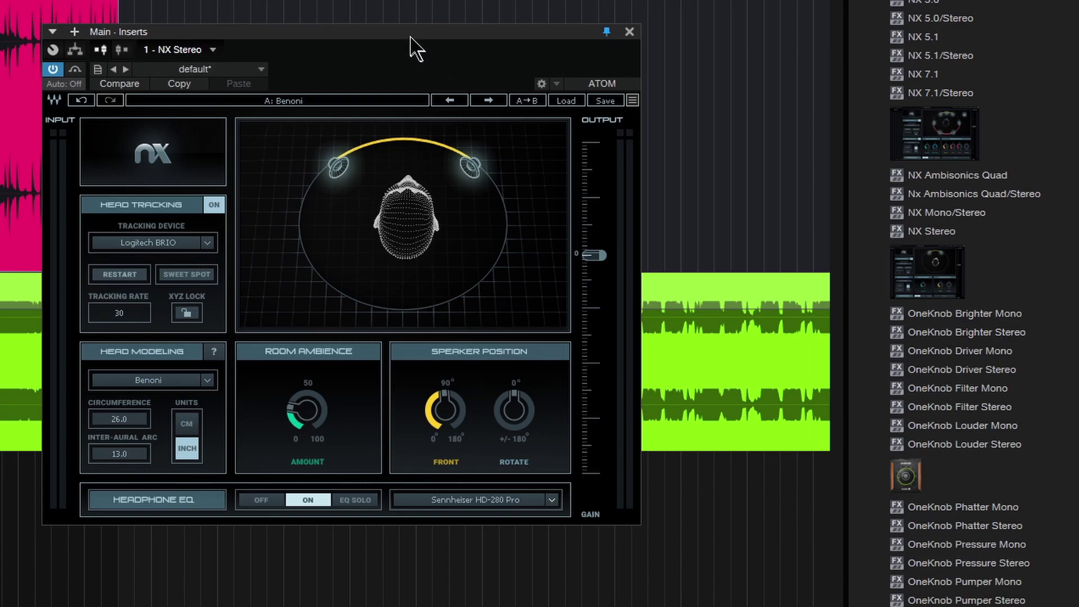
drag(405, 38, 499, 39)
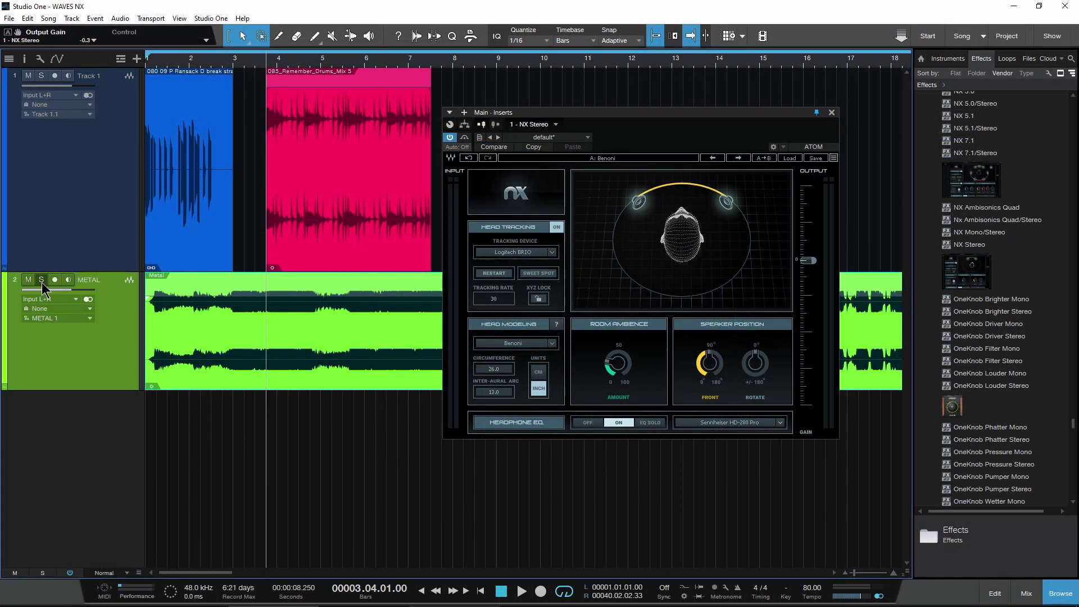
Step: Solo the METAL track and play it from the song start with the WavesHeadTracker camera view open
click(42, 280)
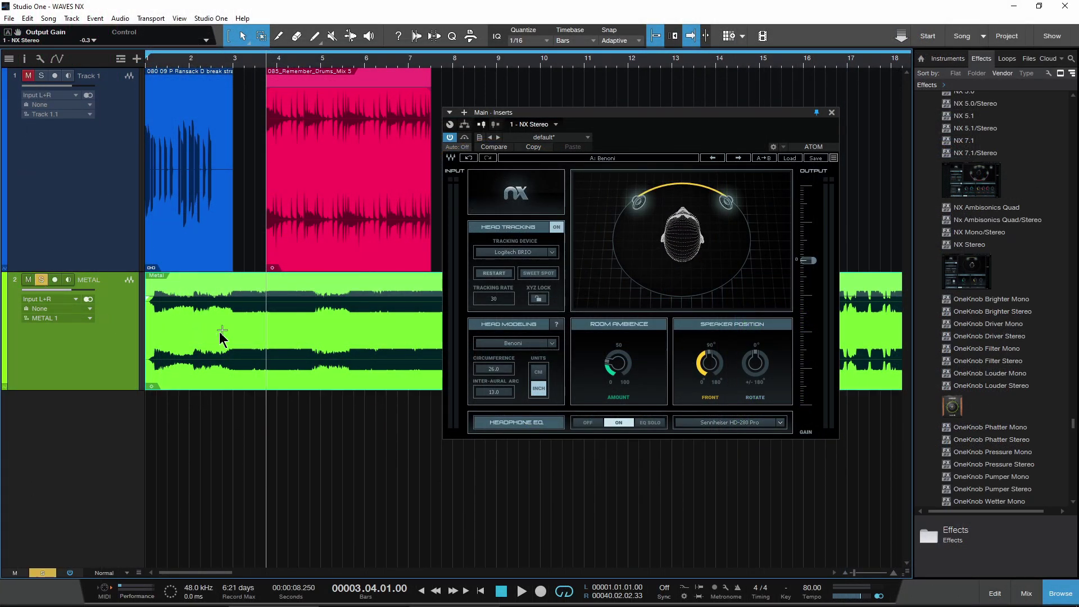
key(comma)
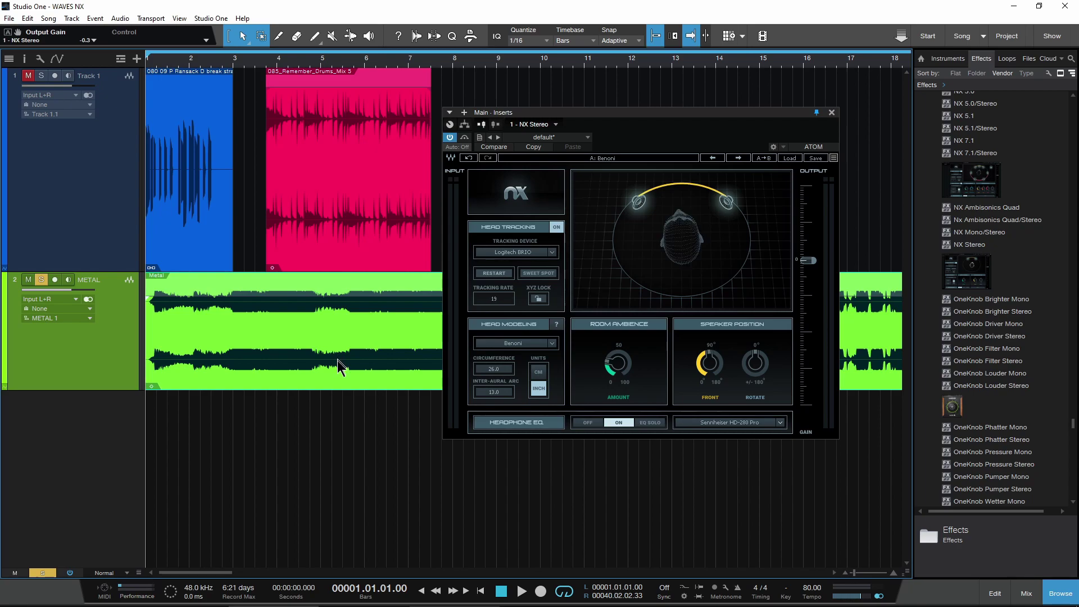
key(space)
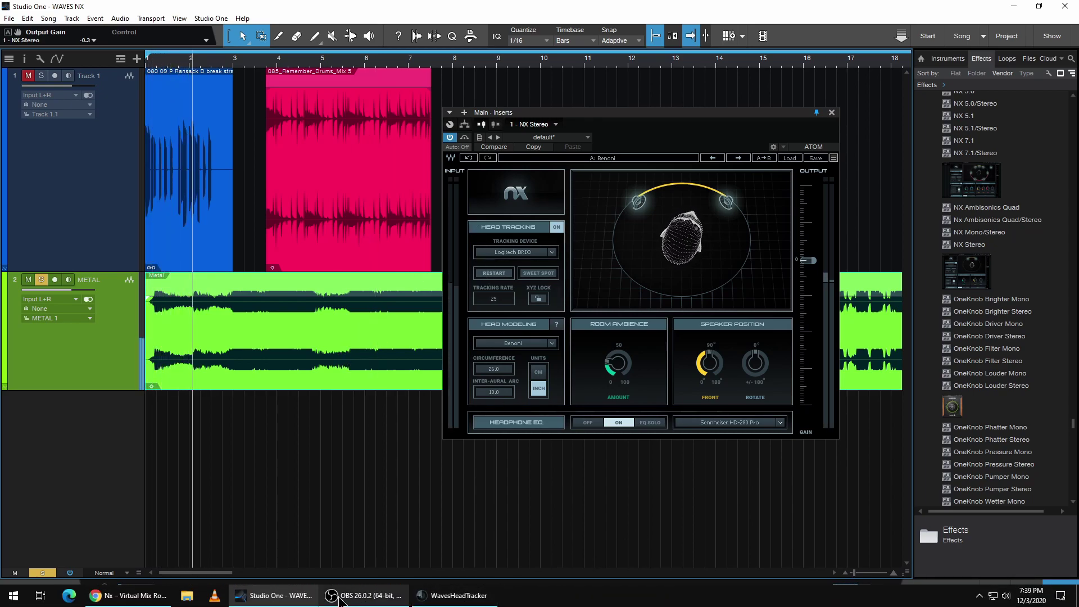
click(457, 595)
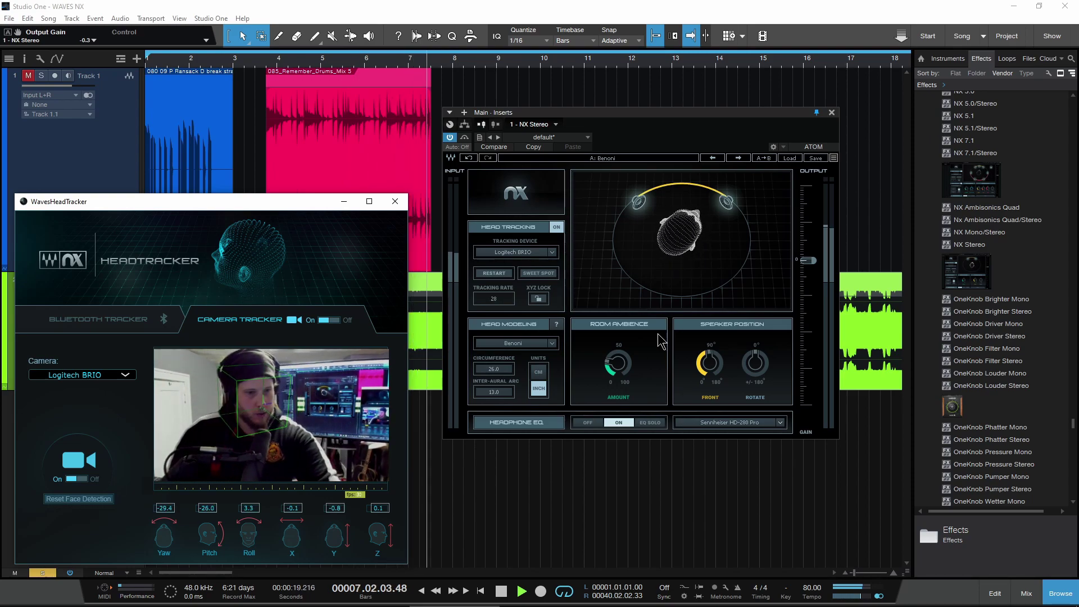
Step: Set the room ambience amount to 30 and try a wide front speaker spread rotated to 61.8°
mouse_move(617, 362)
mouse_down()
mouse_move(617, 346)
mouse_move(617, 381)
mouse_up()
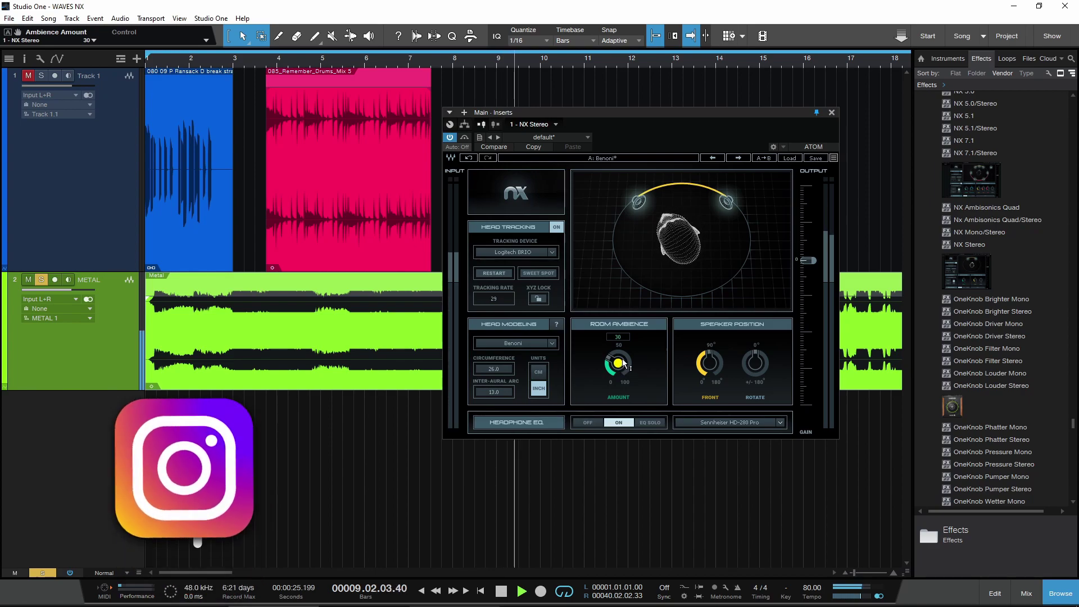
drag(709, 363, 709, 312)
drag(759, 360, 759, 328)
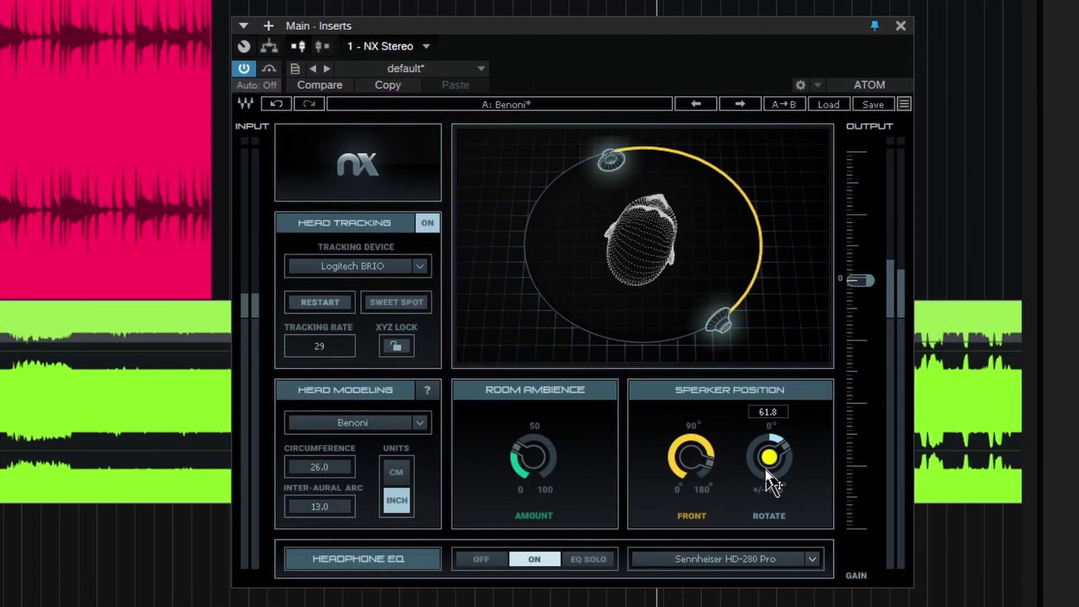
Step: Reset the speaker rotation with the front position narrowed to 75°, and compare the mix with the plugin bypassed and active
alt+click(765, 466)
mouse_move(678, 462)
mouse_down()
mouse_move(678, 499)
mouse_move(674, 457)
mouse_up()
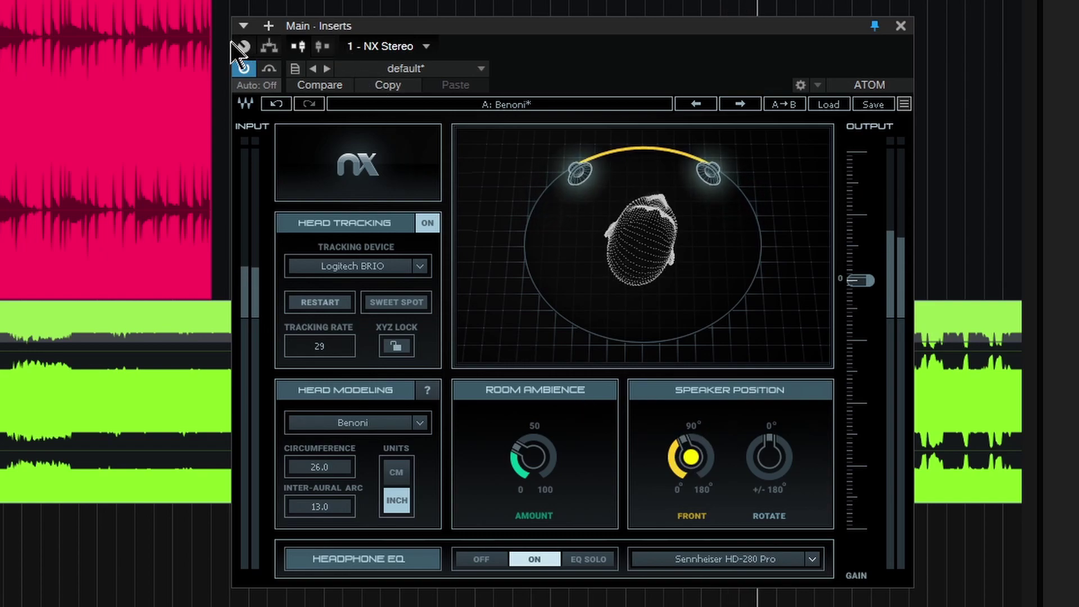
click(244, 68)
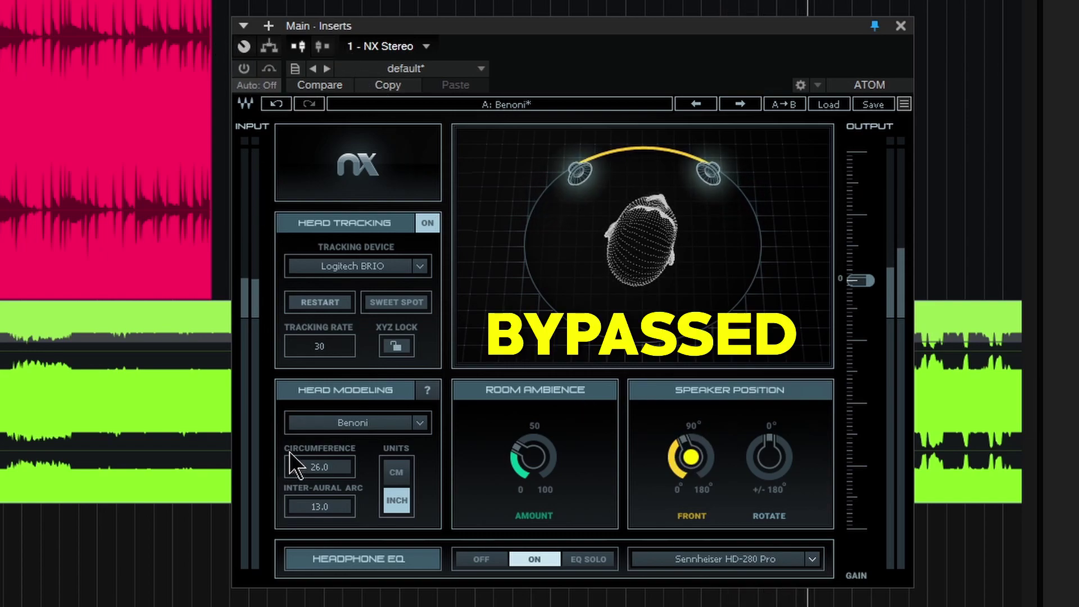
click(243, 68)
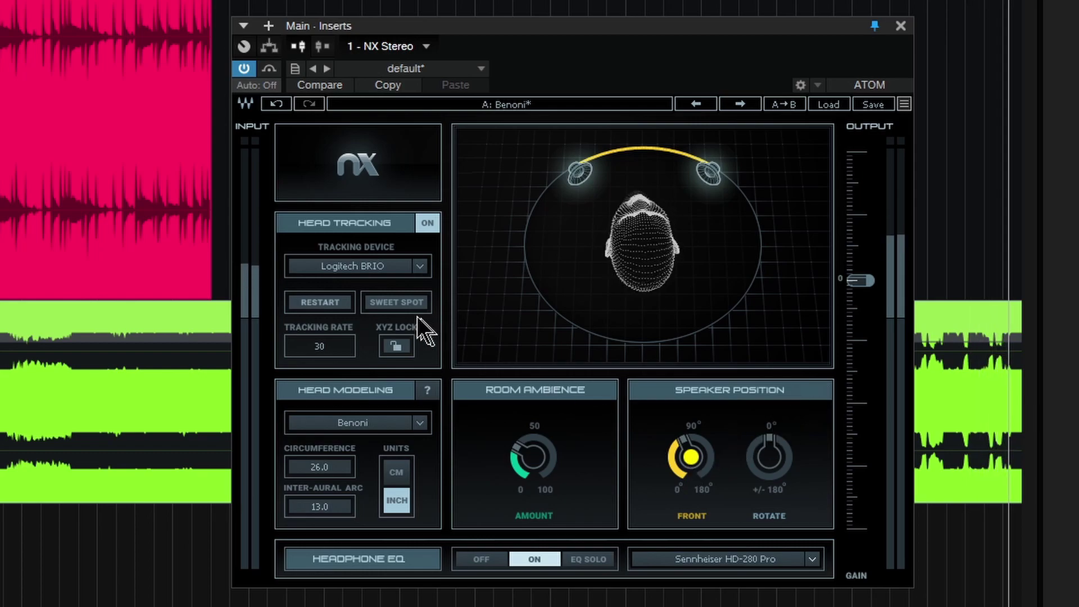
Step: Recenter the head tracking with Sweet Spot and compare the metal mix with the plugin bypassed and active again
click(396, 308)
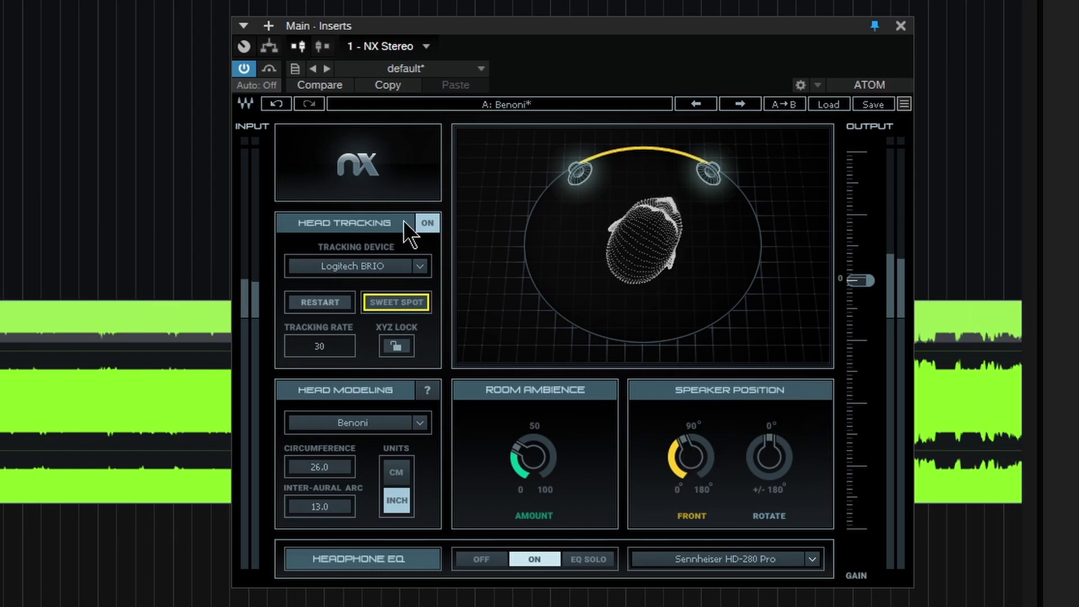
click(400, 304)
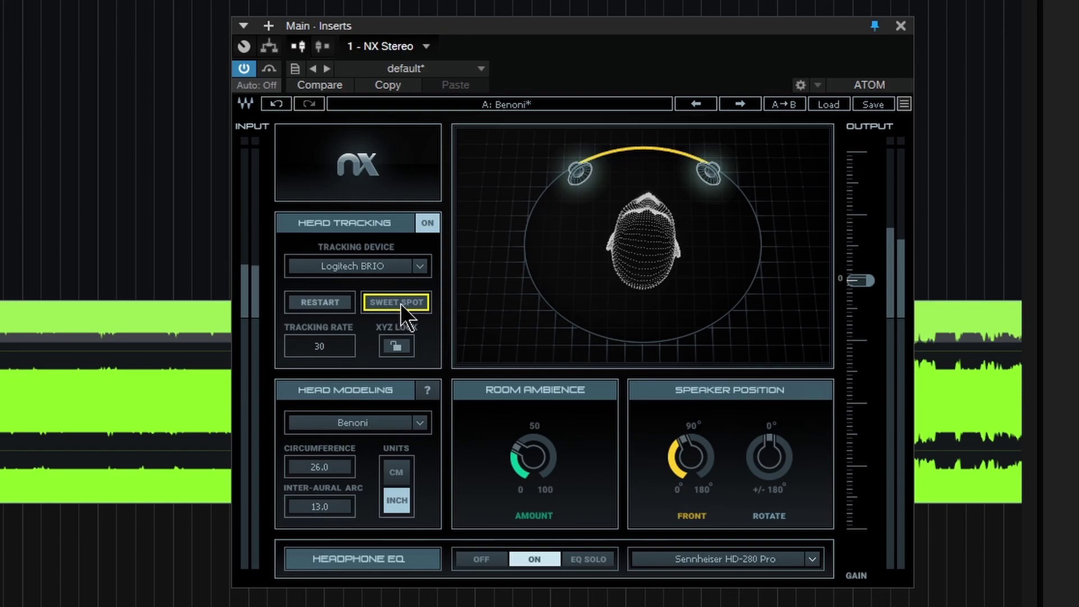
click(239, 69)
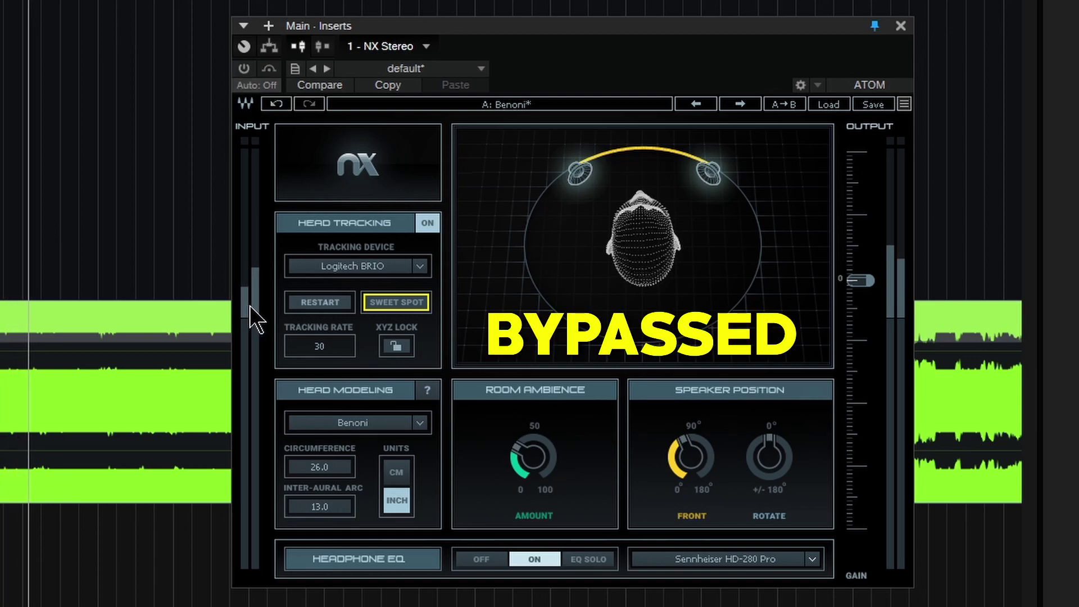
click(243, 68)
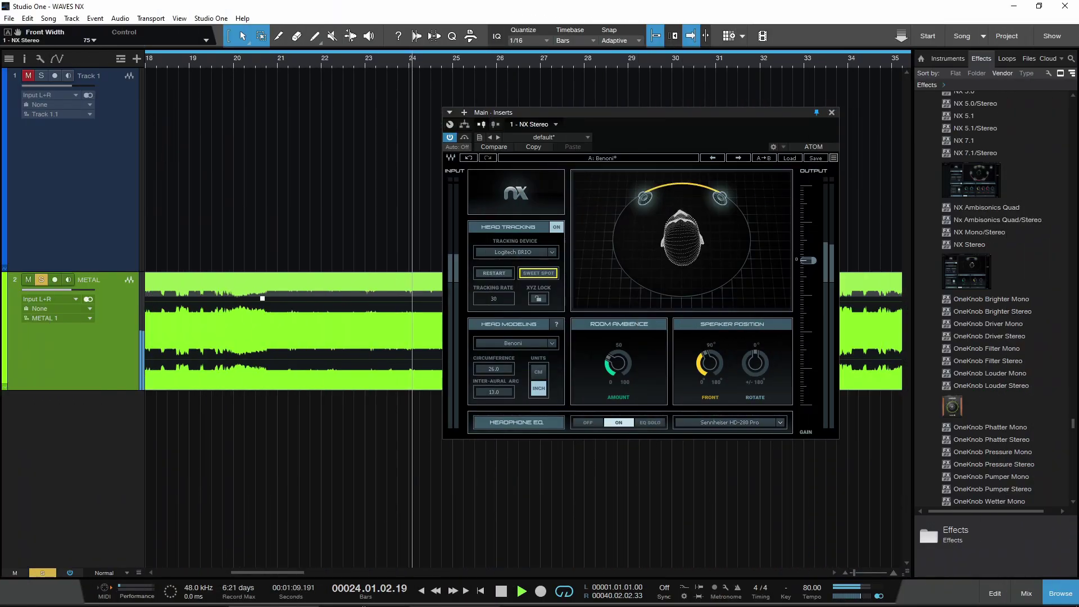
Step: Check the WavesHeadTracker camera view while the metal track plays, and return to the NX Stereo plugin
click(451, 597)
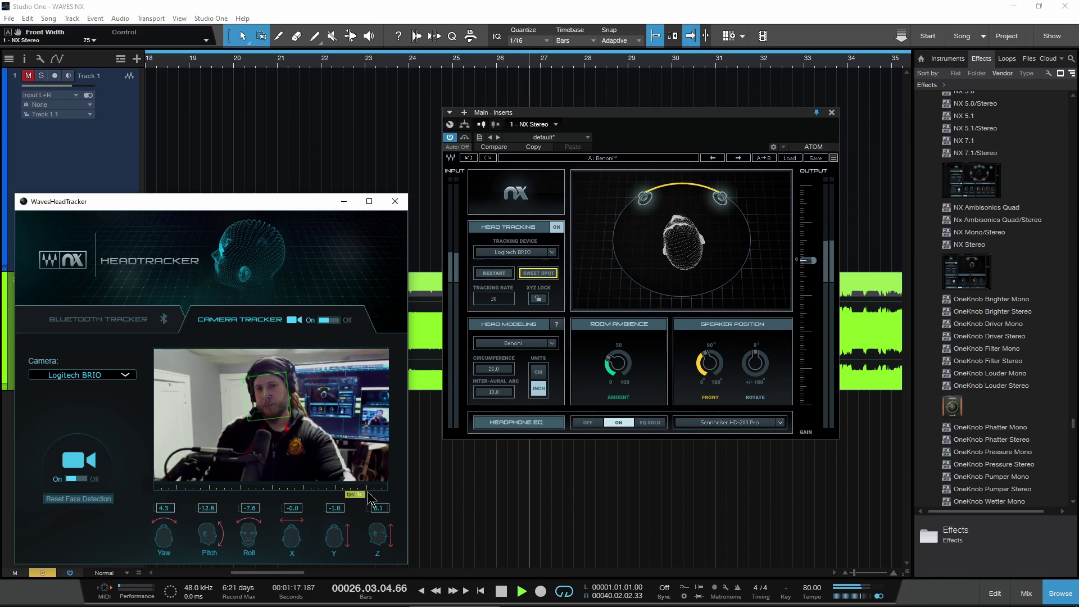
click(674, 135)
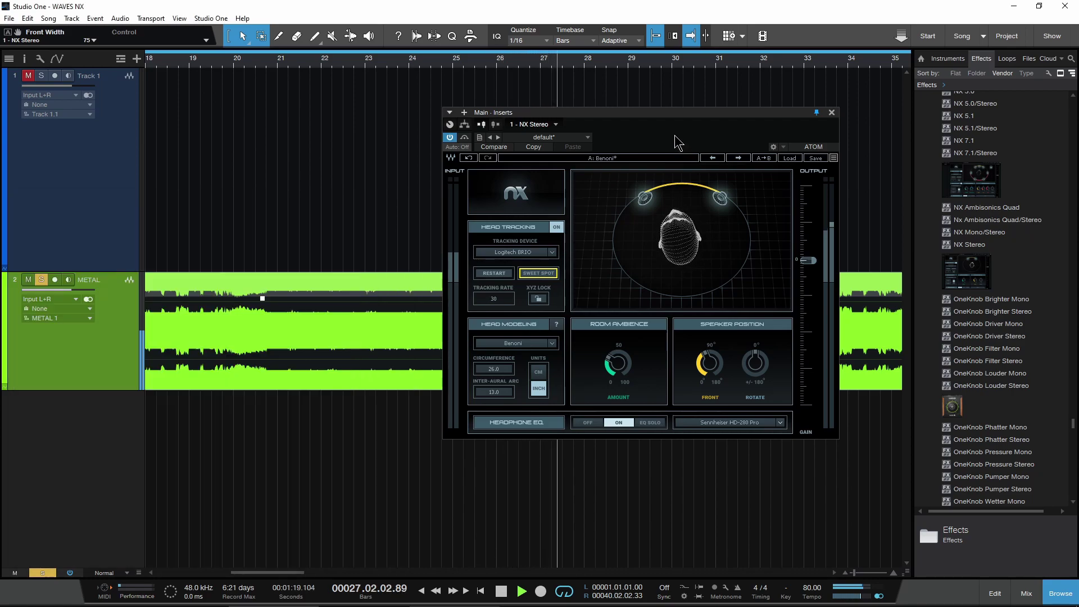
Step: Stop playback, view the Nx – Virtual Mix Room product page in the browser, and return to Studio One
key(space)
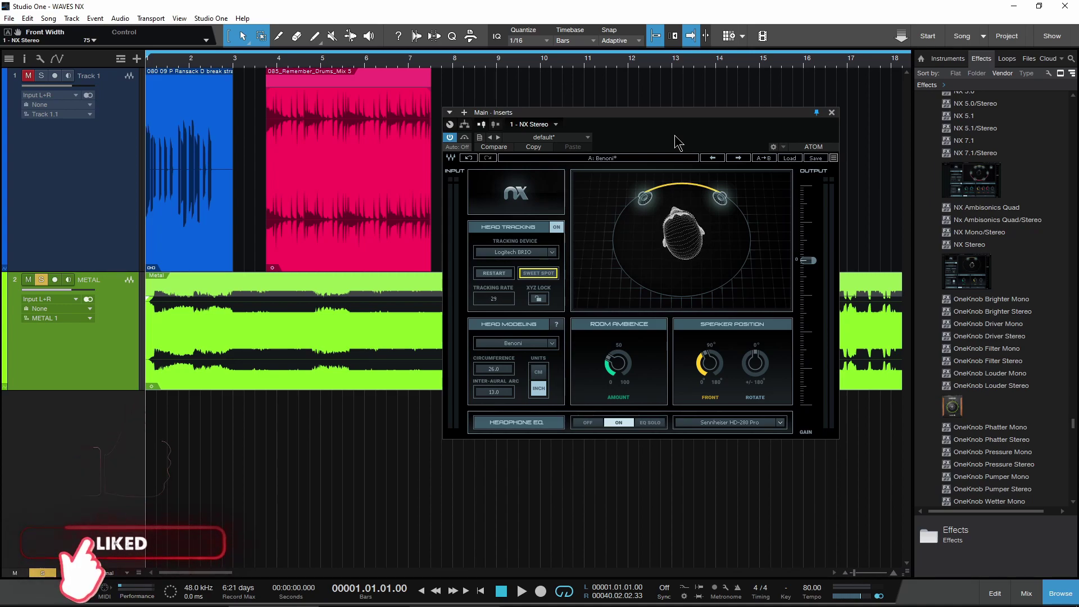
click(450, 137)
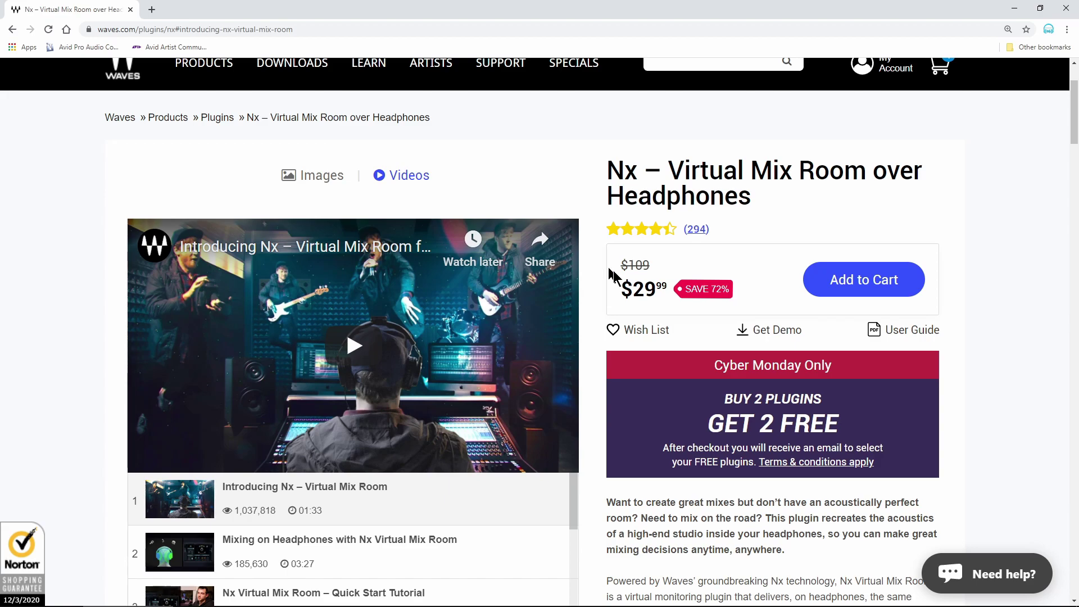
click(1016, 12)
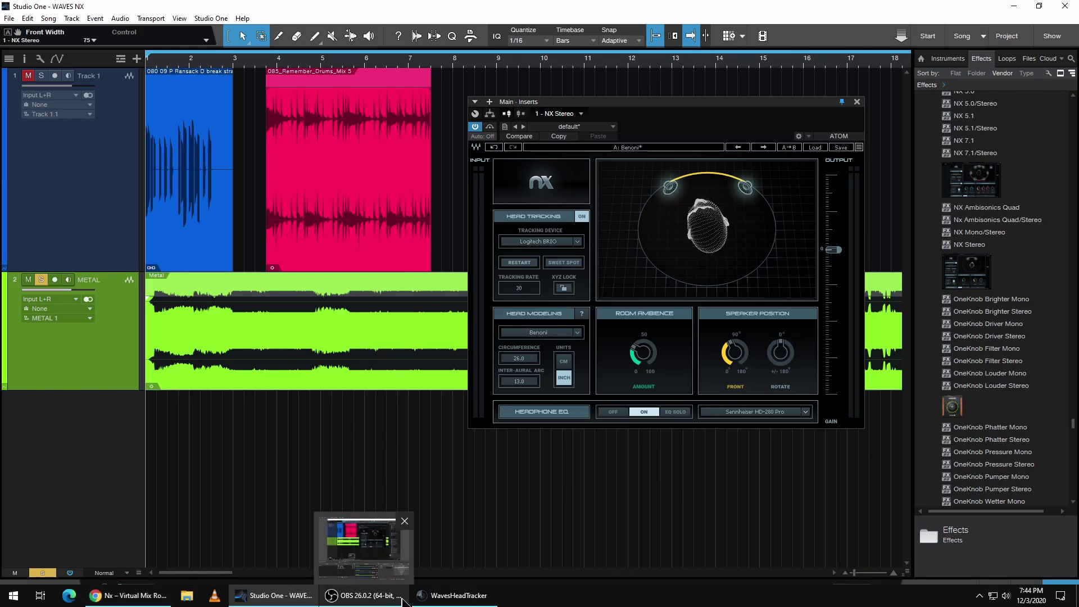
Step: Inspect the WavesHeadTracker camera tracking with playback stopped, alternating between it and the NX Stereo plugin
click(441, 599)
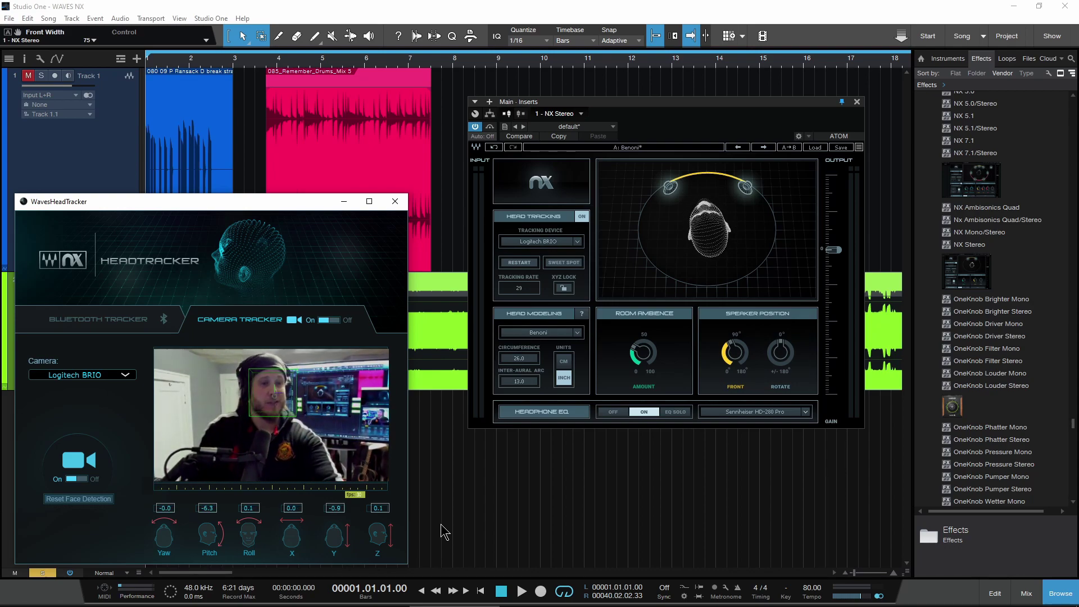
click(629, 233)
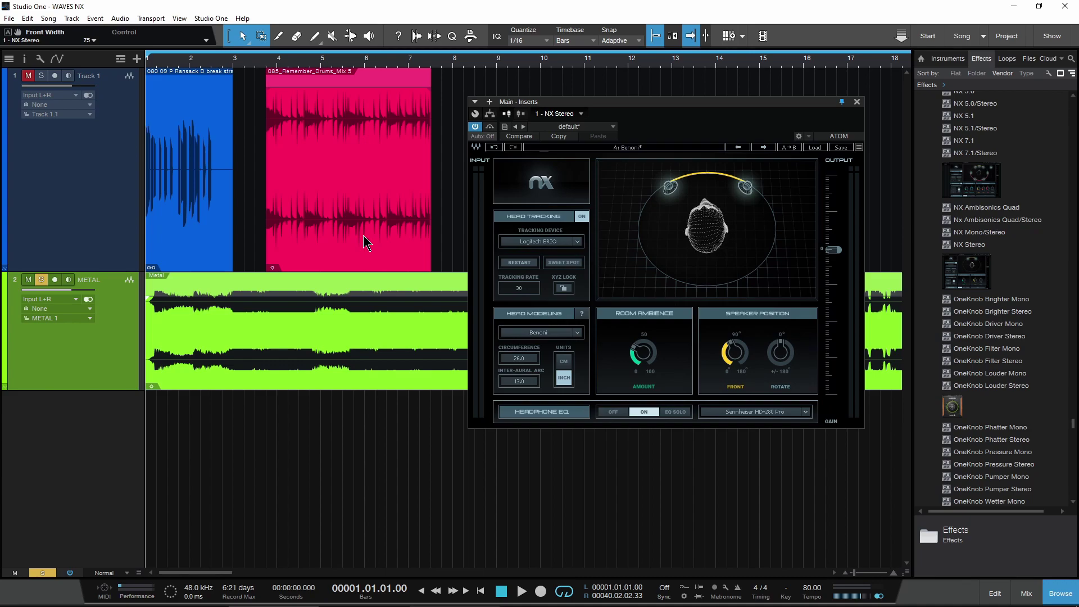
mouse_move(243, 595)
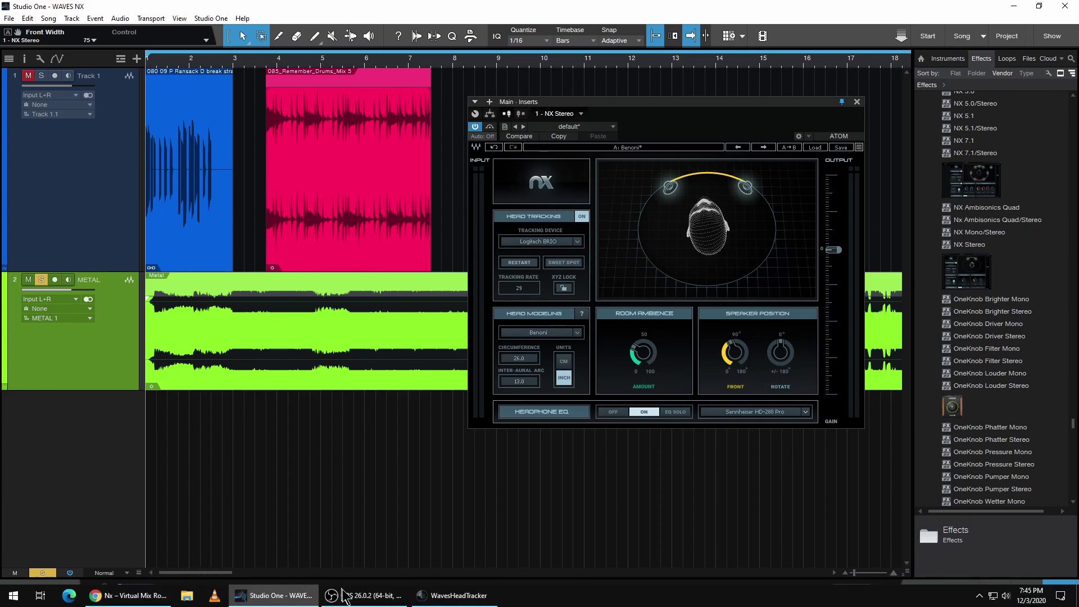
click(453, 595)
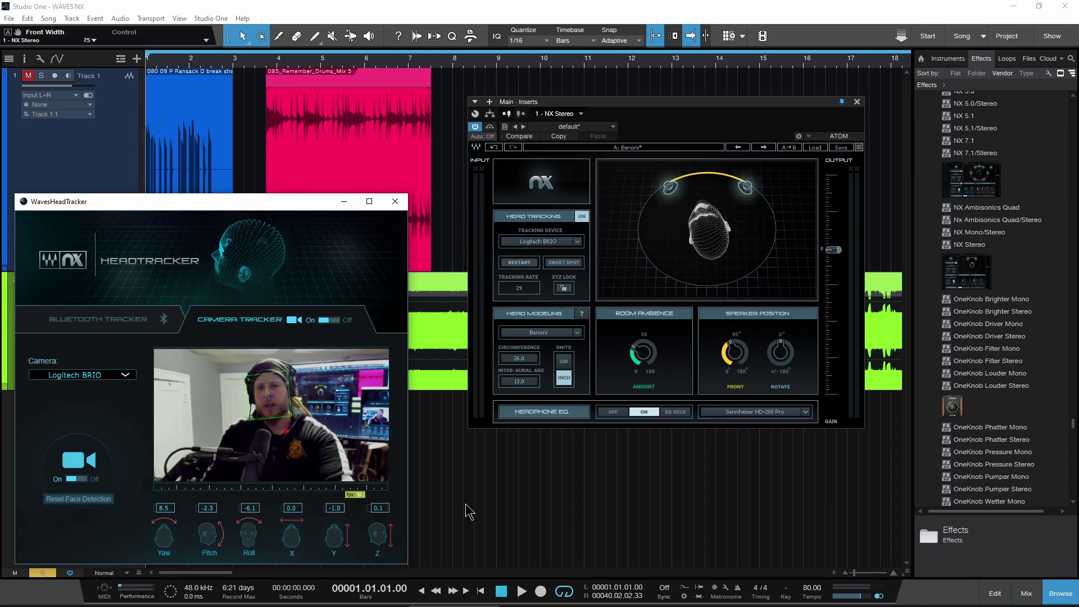
click(427, 2)
Step: Play the metal track from the start and enlarge the NX Stereo interface, repositioning its window so all controls fit on screen
key(space)
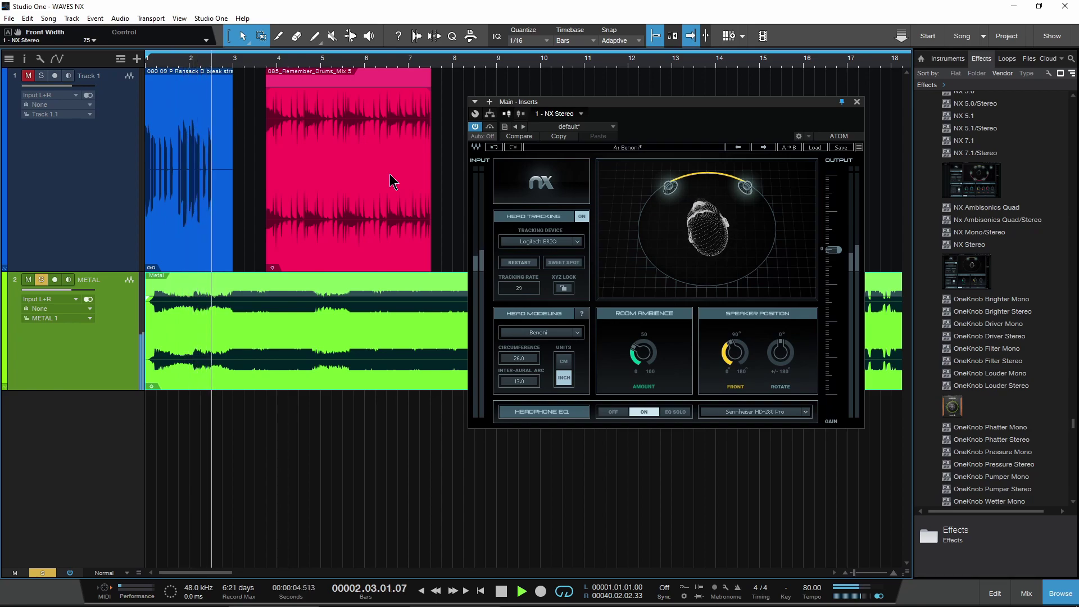
click(859, 147)
click(883, 208)
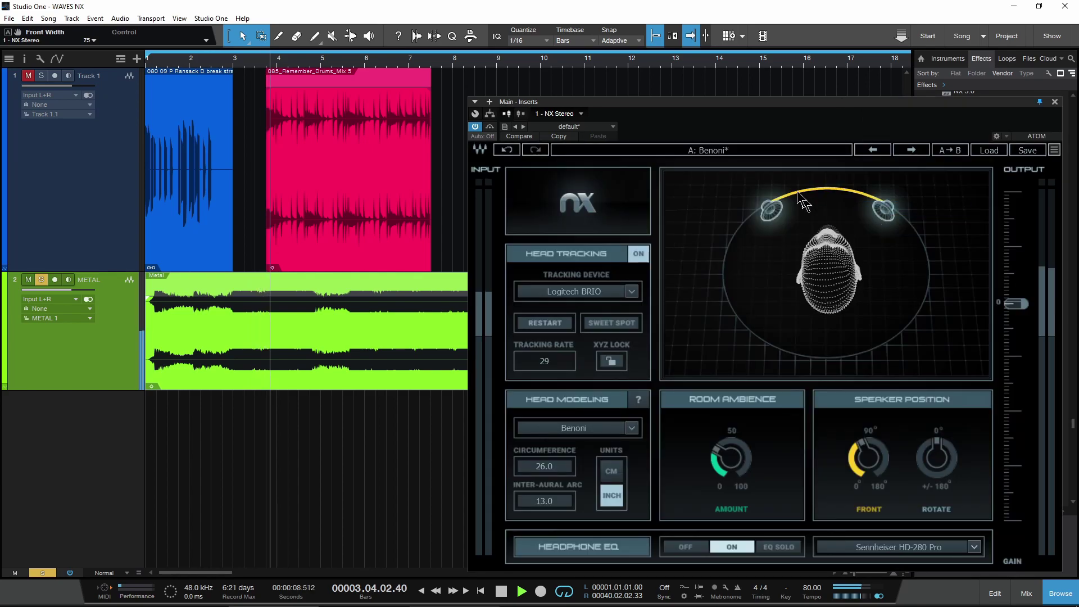
drag(786, 103, 655, 76)
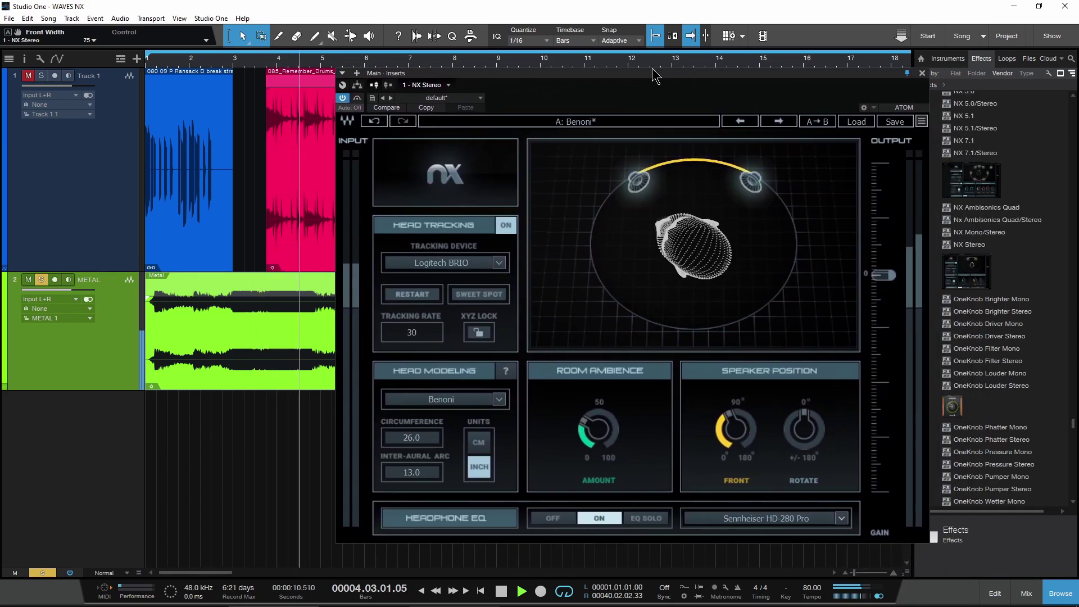
Step: Widen the front speaker position to 115°, and scale the NX Stereo interface down to the intermediate size with its window repositioned
drag(736, 440, 737, 396)
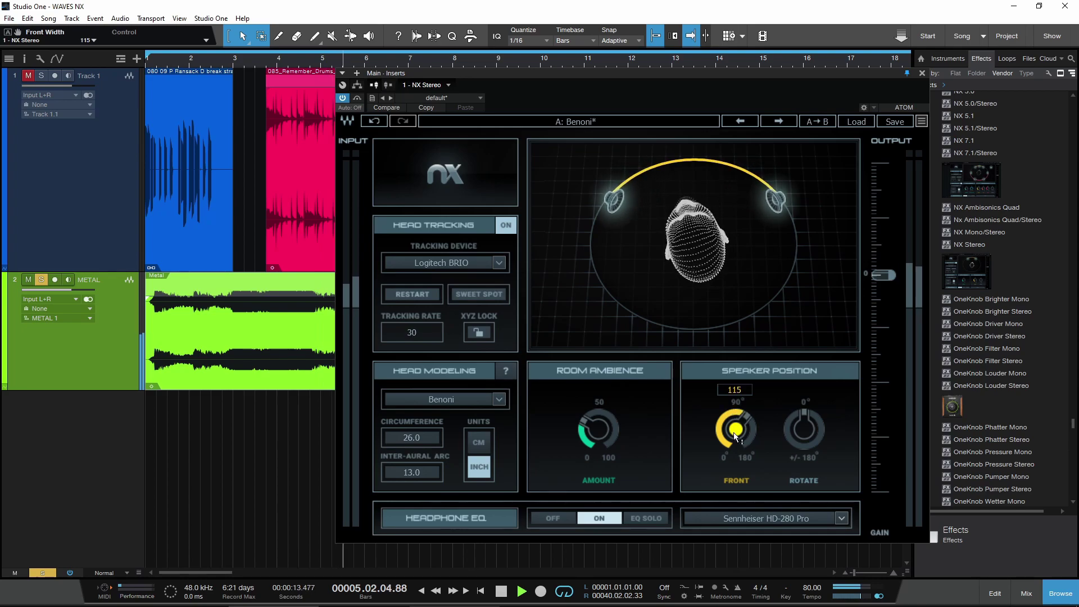
click(921, 121)
click(944, 179)
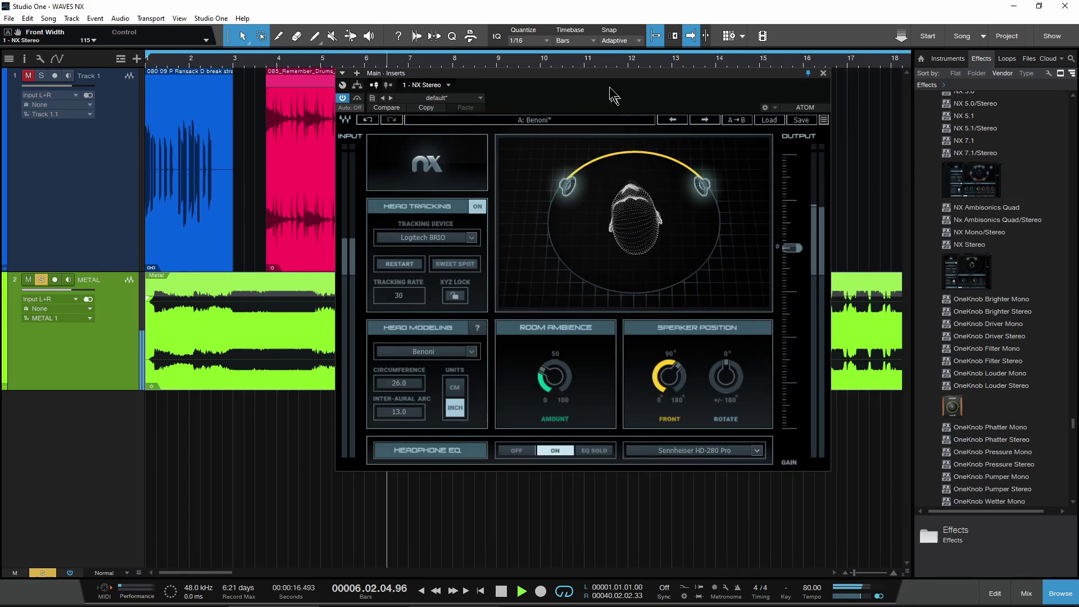
drag(597, 77, 667, 80)
Step: Watch head movements in the WavesHeadTracker camera view beside the resized NX Stereo plugin during playback, and return to the plugin
mouse_move(352, 602)
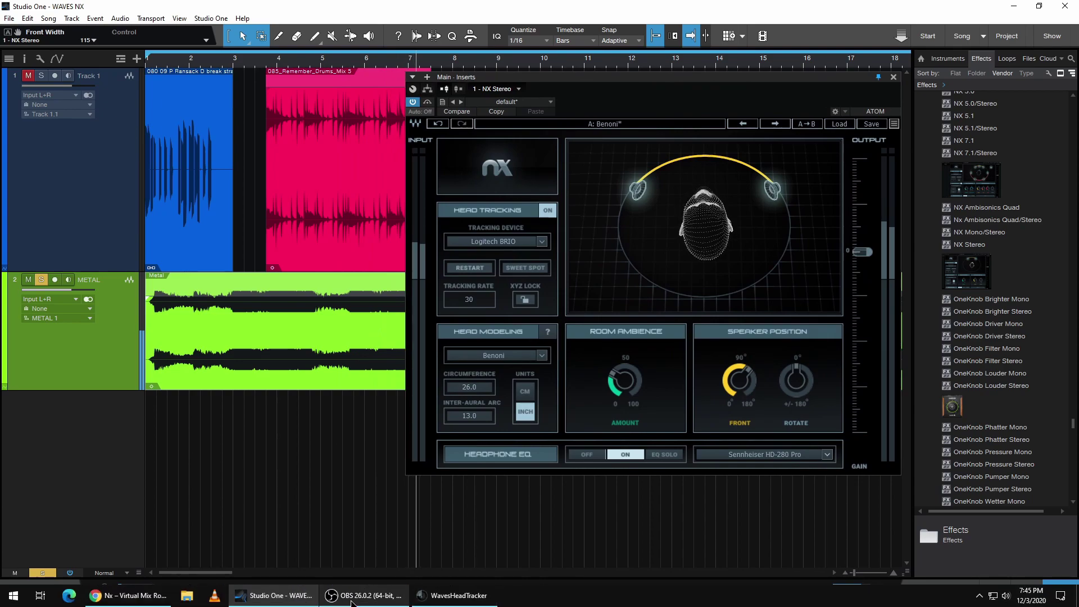
click(455, 595)
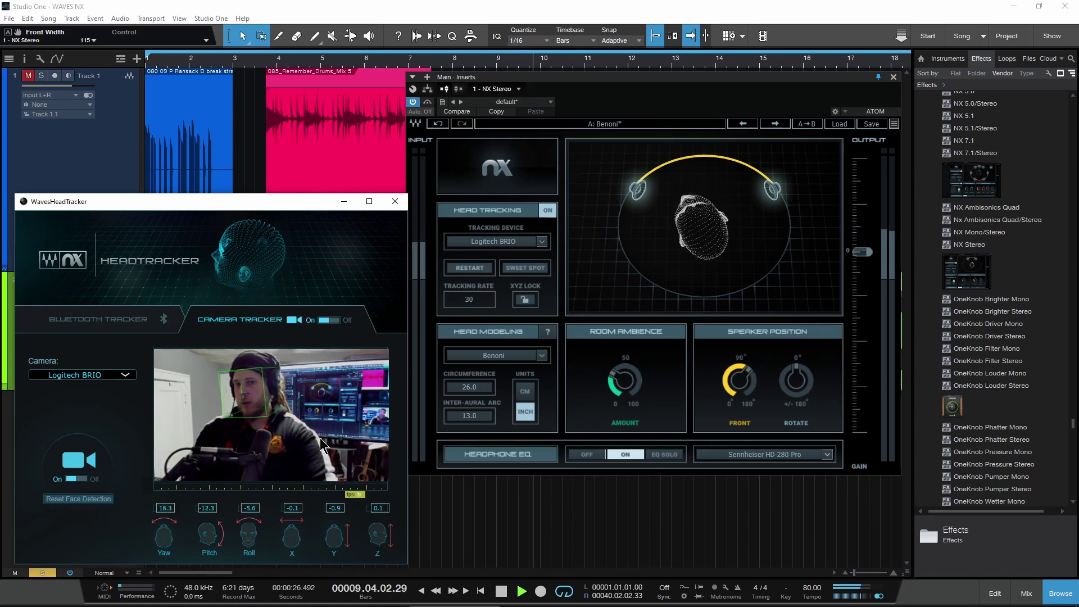
click(794, 381)
Step: Narrow the front speaker position to 87° and lower the room ambience amount to 21
drag(739, 381, 707, 384)
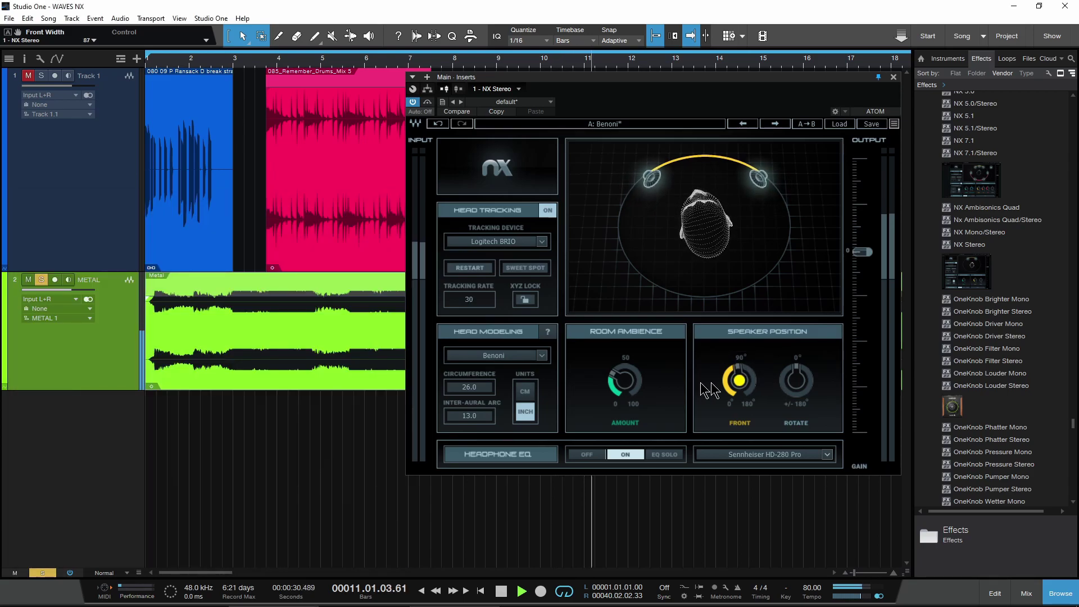
drag(624, 381, 624, 393)
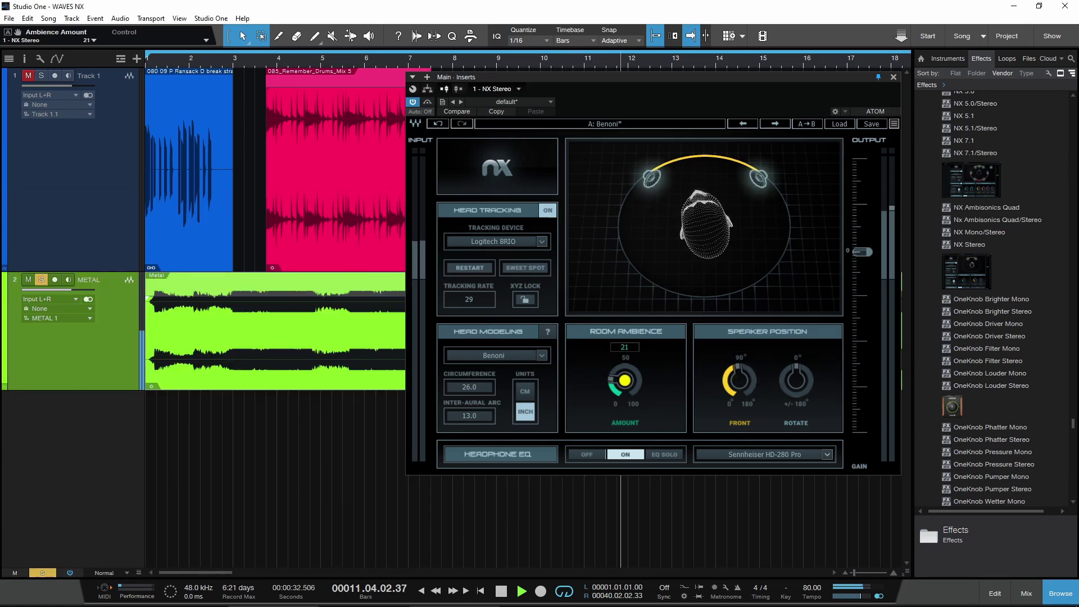